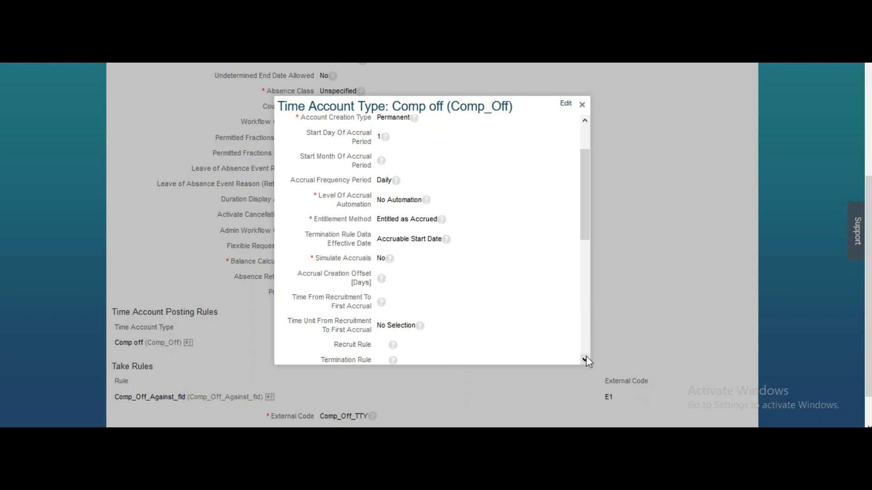
# - Review the Comp off time account type's accrual settings and open the details of its accrual rule, Comp_off_Rule
pyautogui.moveTo(585, 358); pyautogui.dragTo(585, 358)
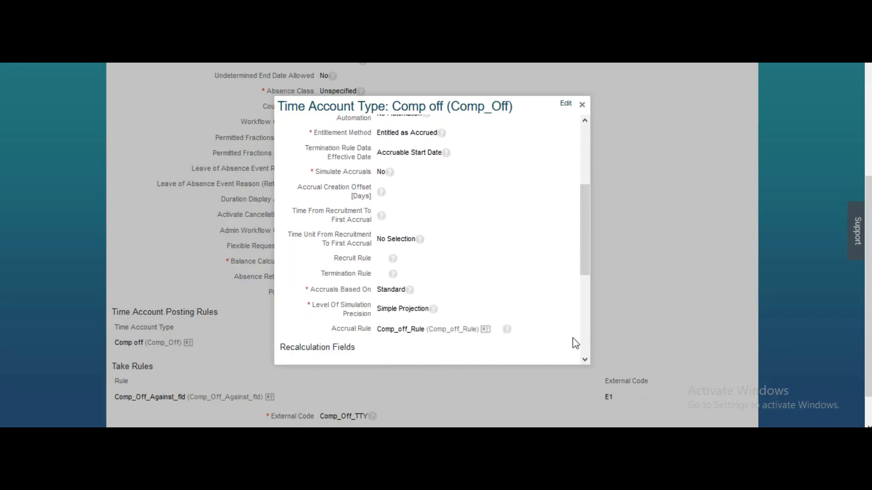
pyautogui.moveTo(584, 360); pyautogui.dragTo(584, 359)
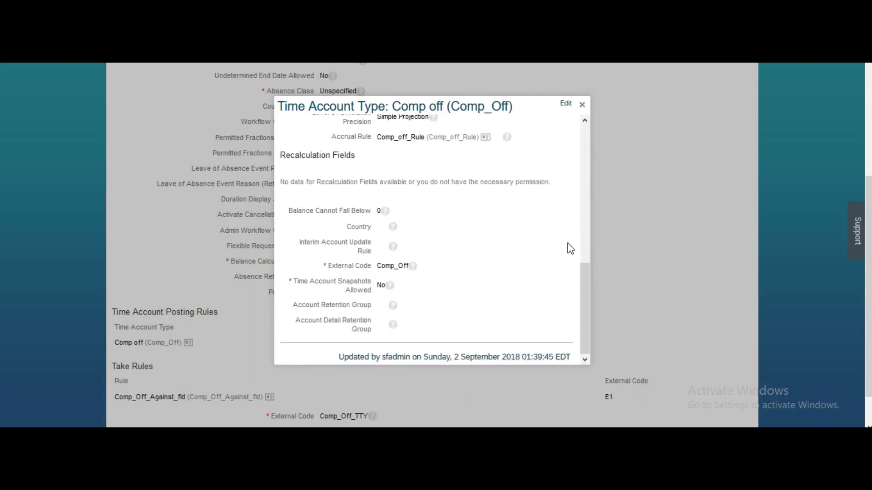
pyautogui.click(584, 119)
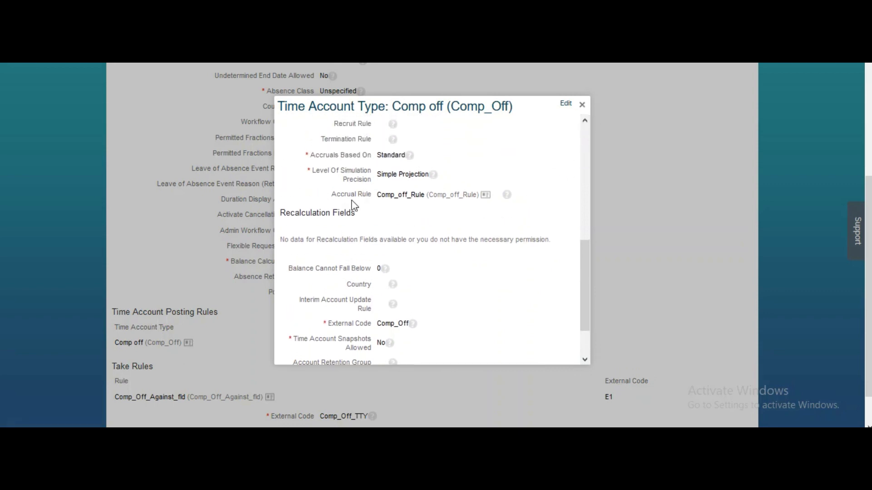
pyautogui.click(486, 196)
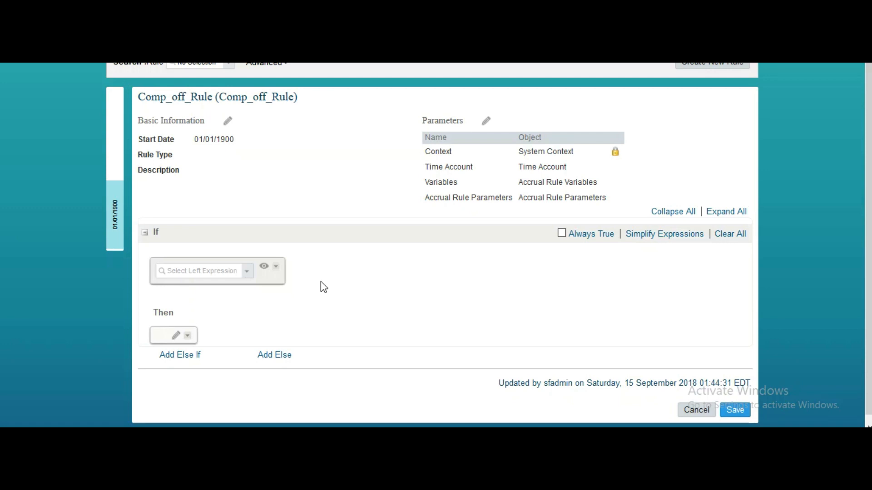
# - Choose the Lookup() function as the left expression of the rule's If condition
pyautogui.click(245, 271)
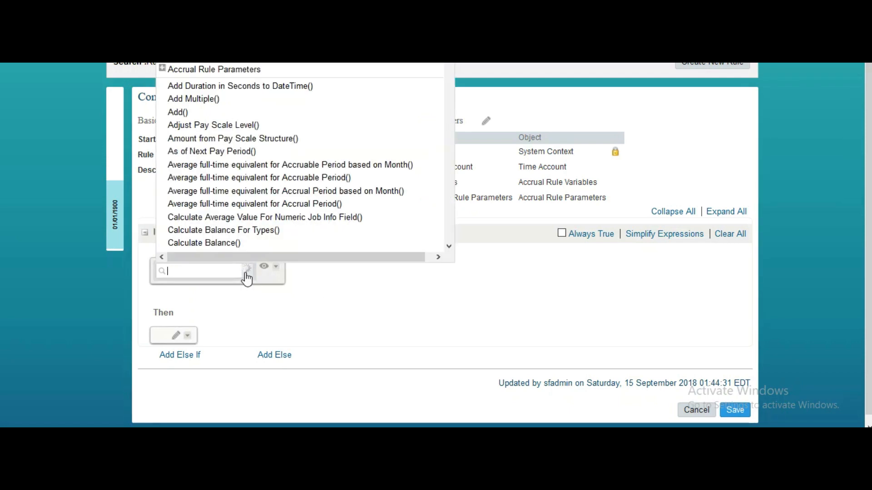
pyautogui.click(450, 247)
pyautogui.scroll(-5, 451, 249)
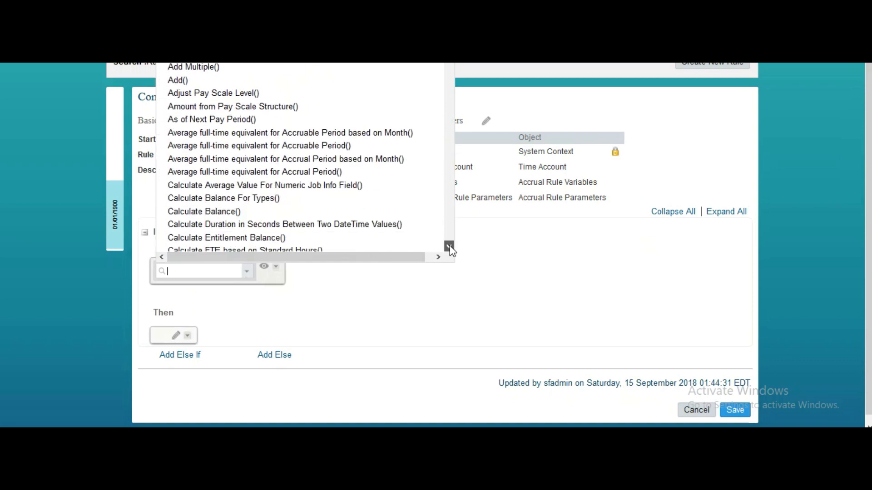
pyautogui.scroll(-20, 450, 241)
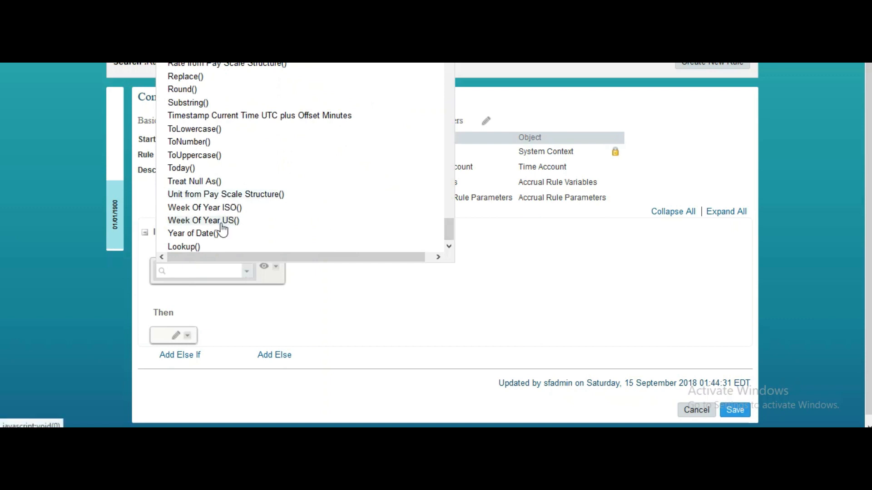
pyautogui.click(189, 249)
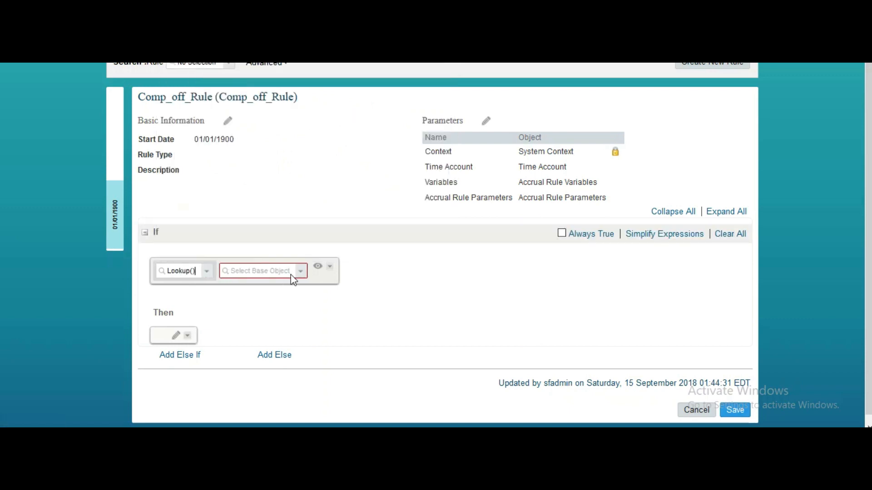
# - Set the lookup's base object to Employee Time, select its Start Date, and compare it as equal to Today()
pyautogui.click(301, 272)
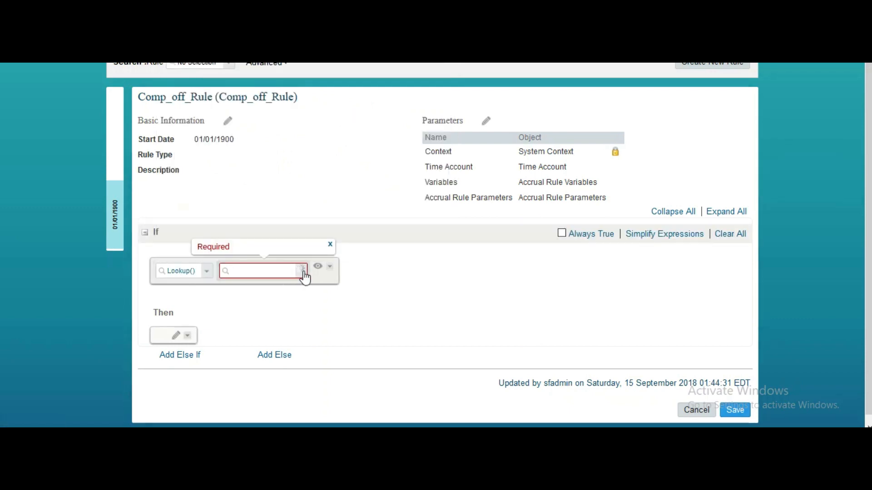
pyautogui.click(279, 271)
pyautogui.write('employee time')
pyautogui.click(279, 288)
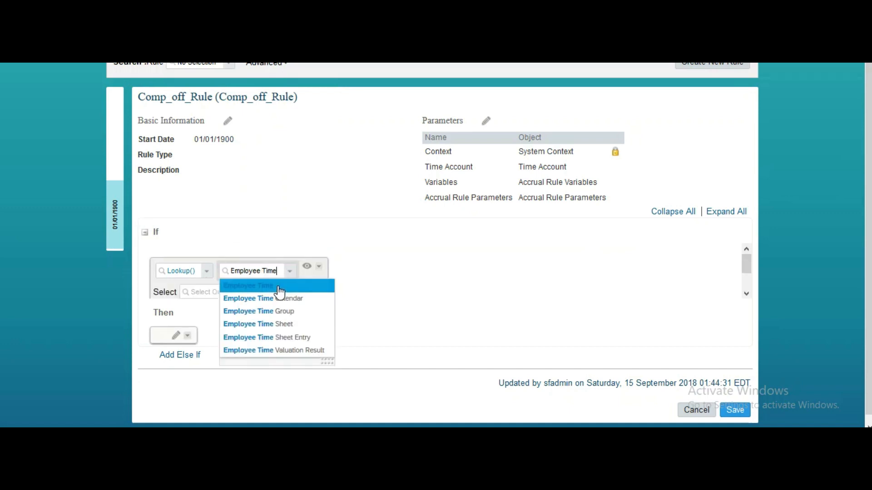
pyautogui.click(263, 296)
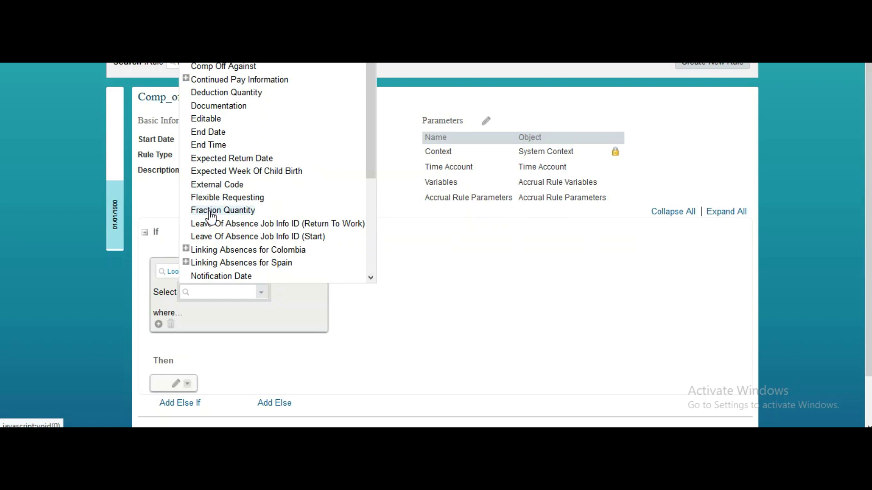
pyautogui.scroll(-4, 373, 264)
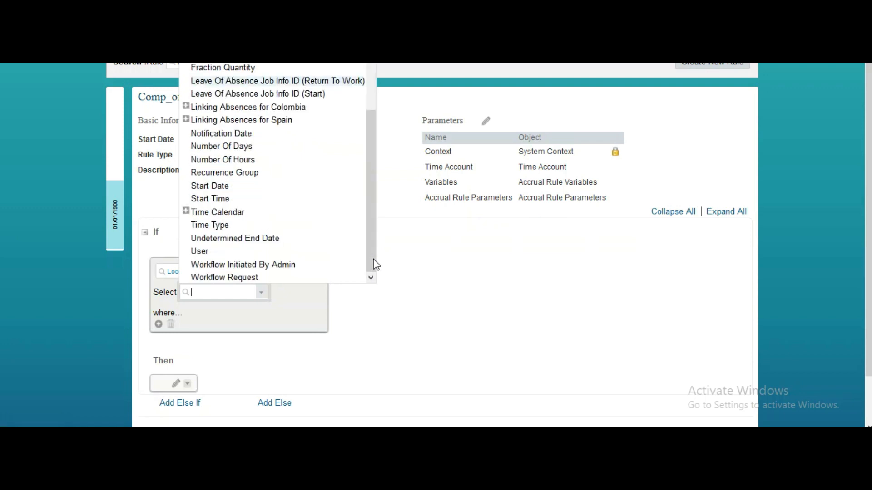
pyautogui.click(220, 187)
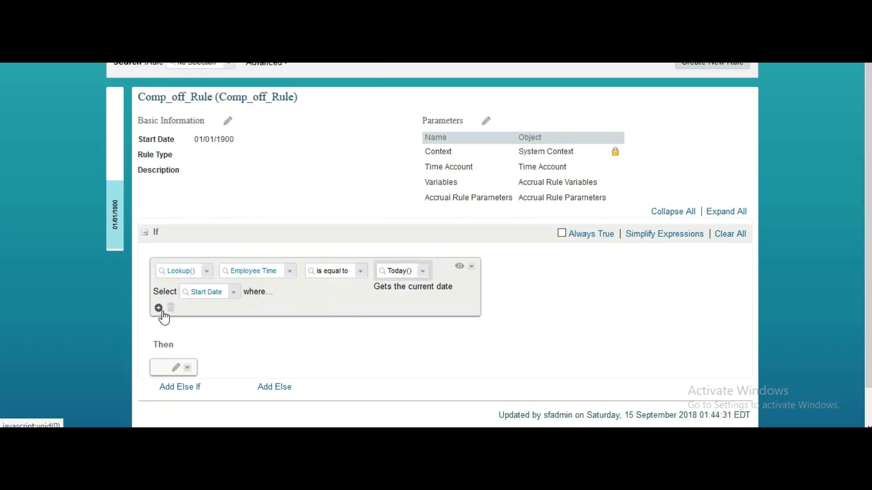
# - Add a where condition to the lookup requiring Employee Time's User to equal Time Account.User
pyautogui.click(158, 308)
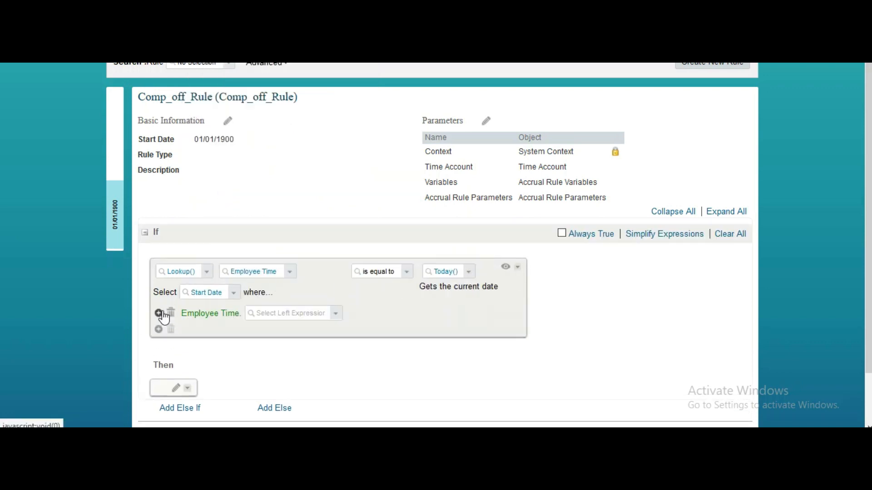
pyautogui.click(336, 313)
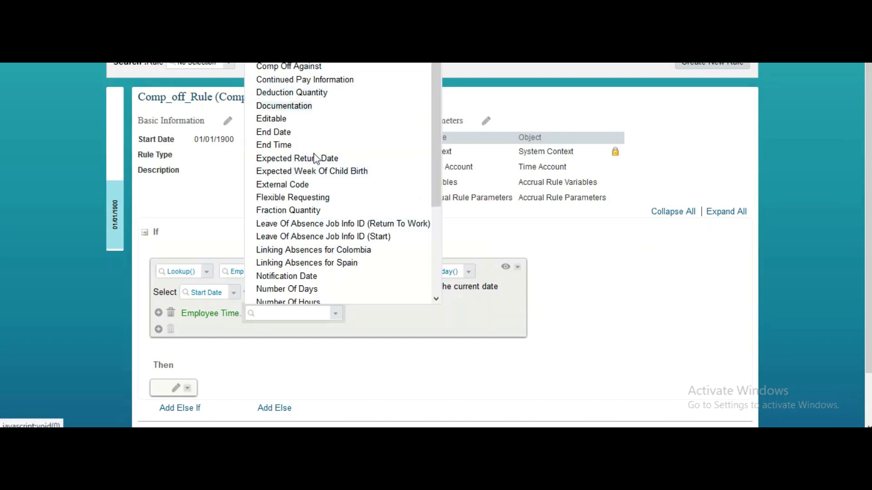
pyautogui.scroll(-3, 438, 269)
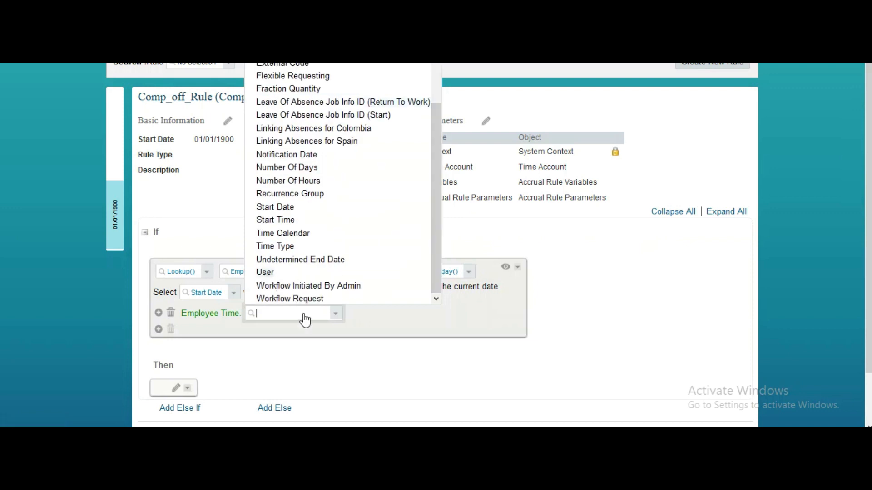
pyautogui.click(266, 273)
pyautogui.click(404, 317)
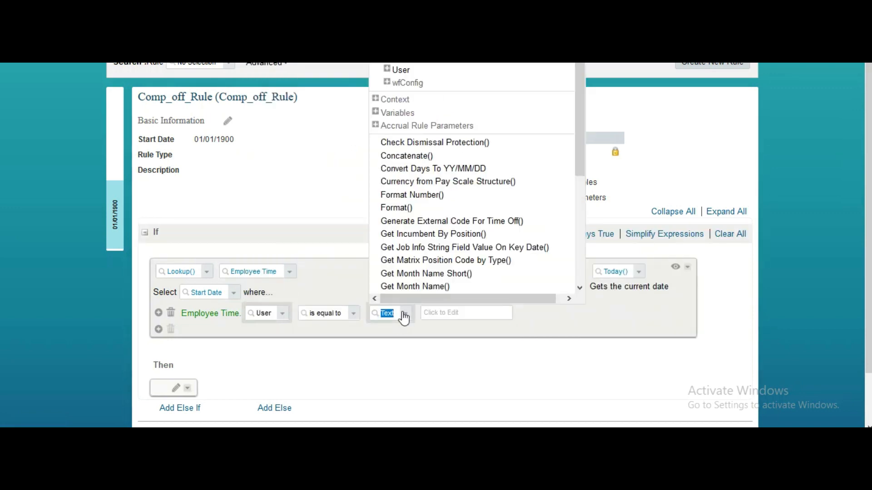
pyautogui.click(399, 71)
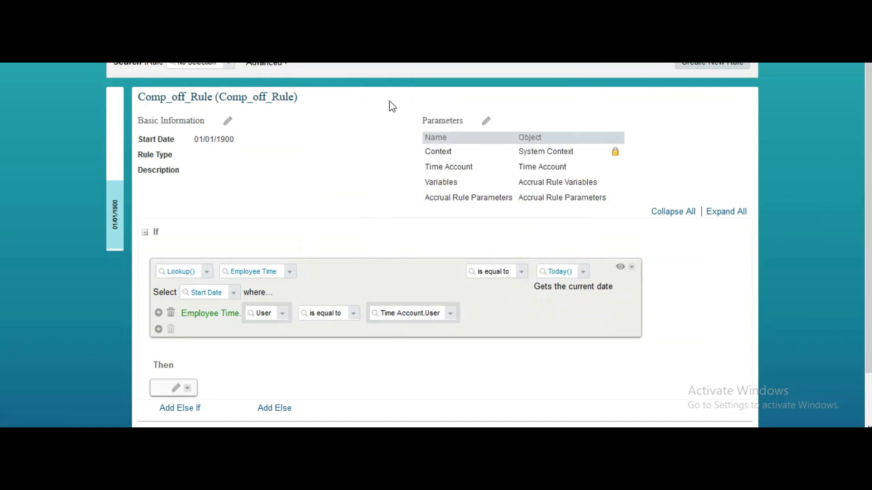
# - Add a second where condition requiring Employee Time's Time Type to equal the value Regular_Working_Hours
pyautogui.click(159, 330)
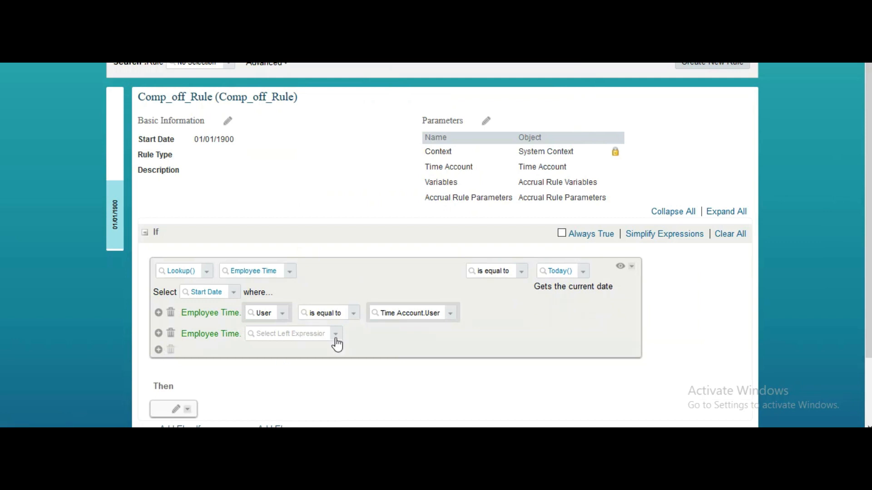
pyautogui.click(335, 335)
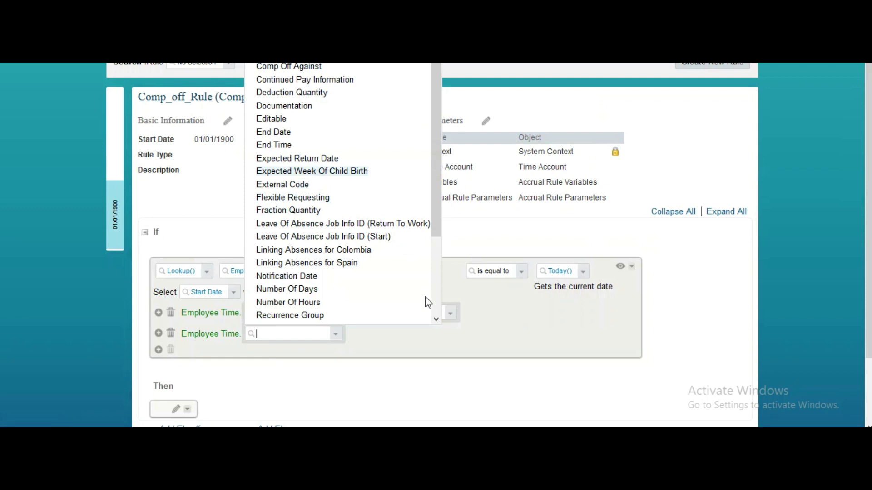
pyautogui.scroll(-3, 439, 308)
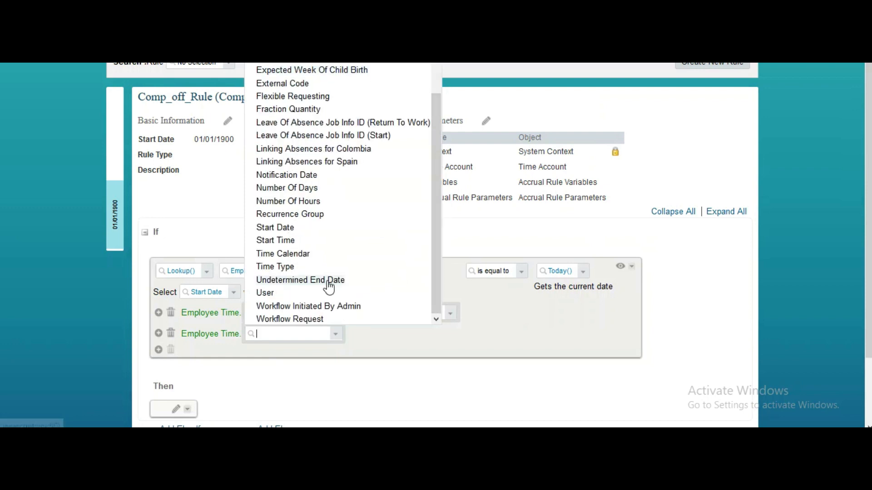
pyautogui.click(286, 268)
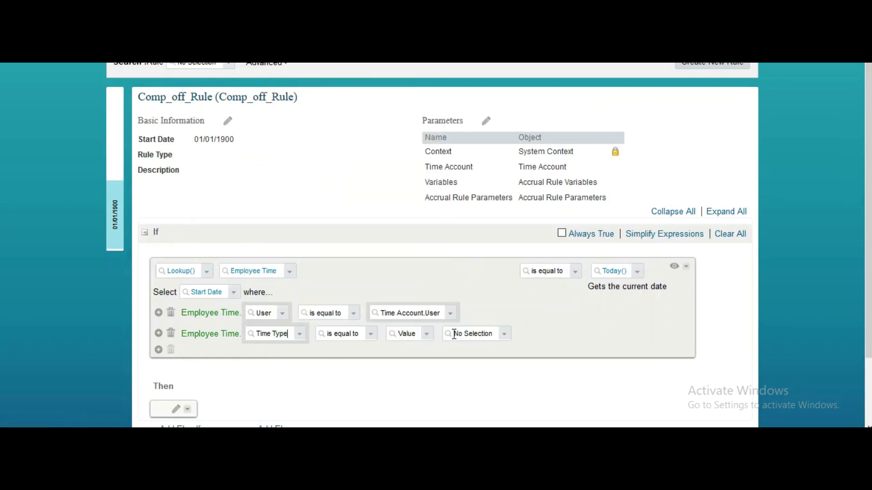
pyautogui.click(464, 335)
pyautogui.write('reg')
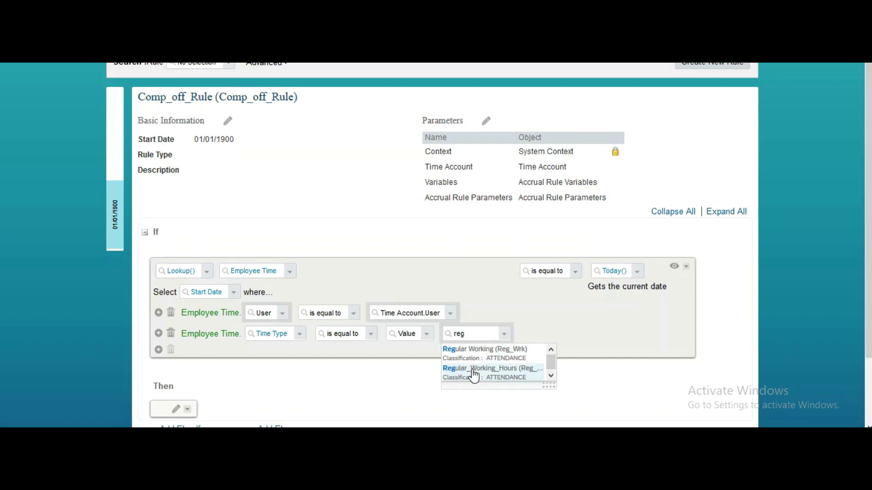
pyautogui.click(473, 370)
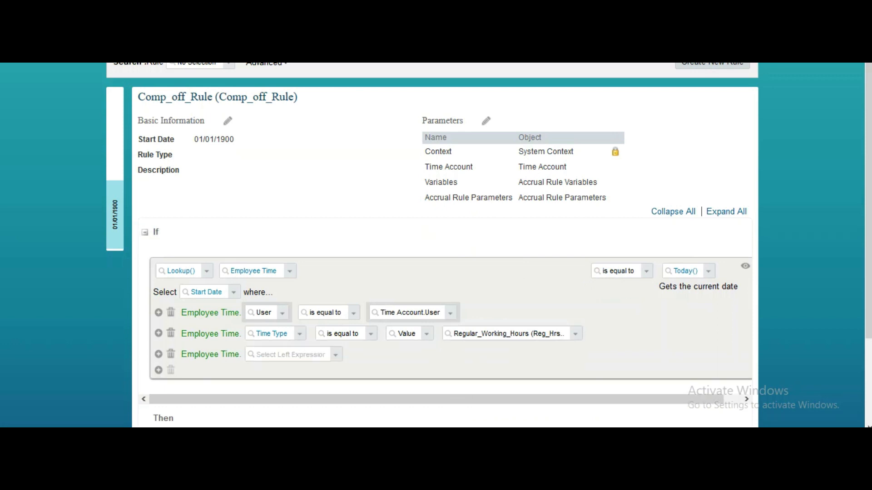
# - Set the third where condition to require Employee Time's Approval Status to equal the value Approved
pyautogui.click(335, 355)
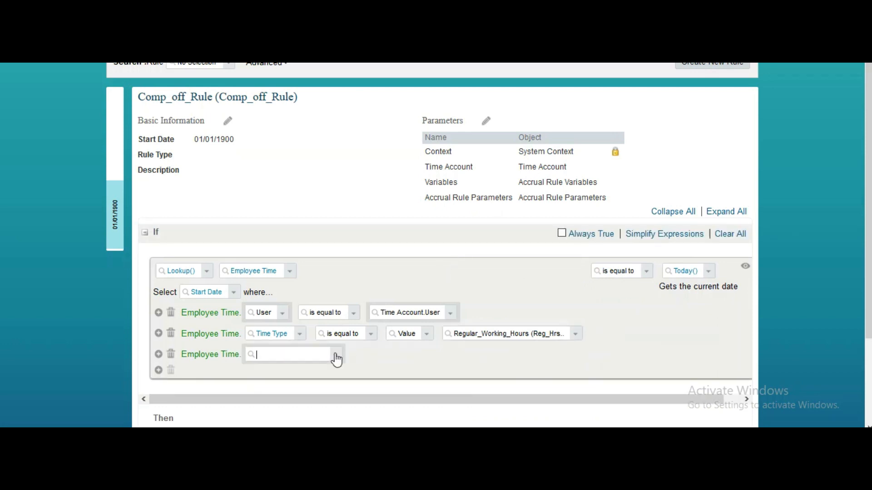
pyautogui.click(313, 40)
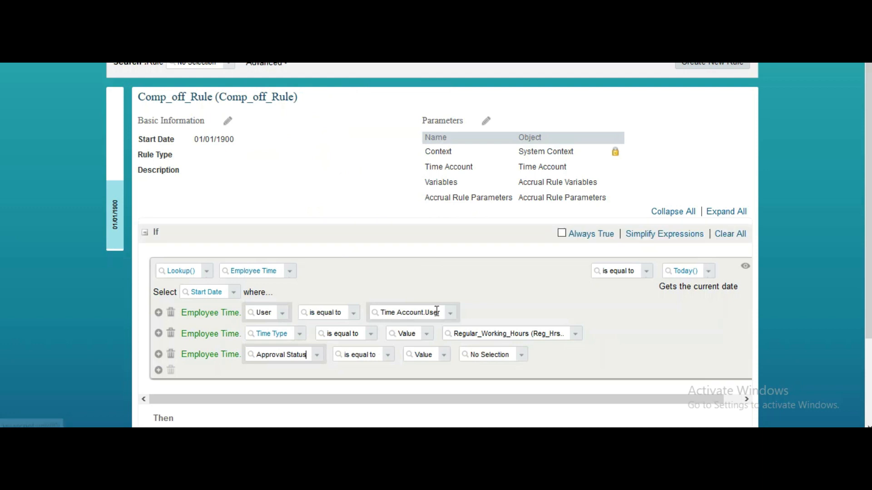
pyautogui.click(522, 355)
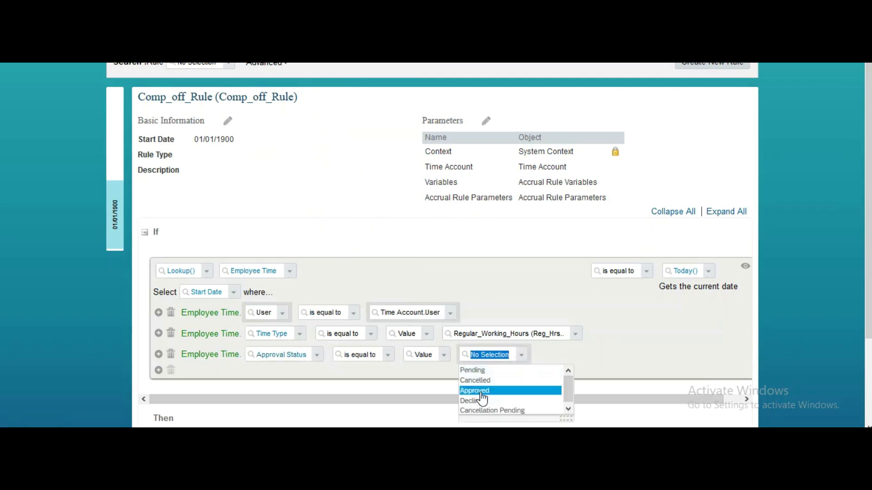
pyautogui.click(479, 392)
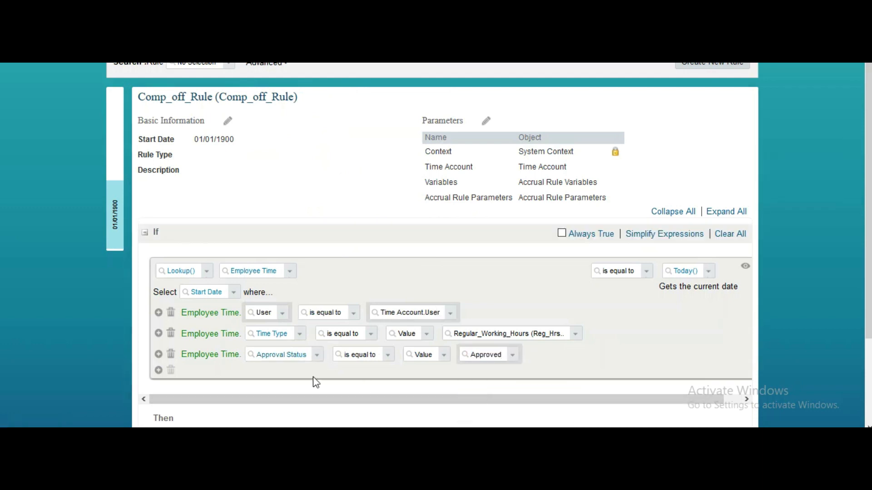
# - Add a fourth where condition requiring Employee Time's Start Date to equal Today()
pyautogui.click(159, 370)
pyautogui.click(337, 380)
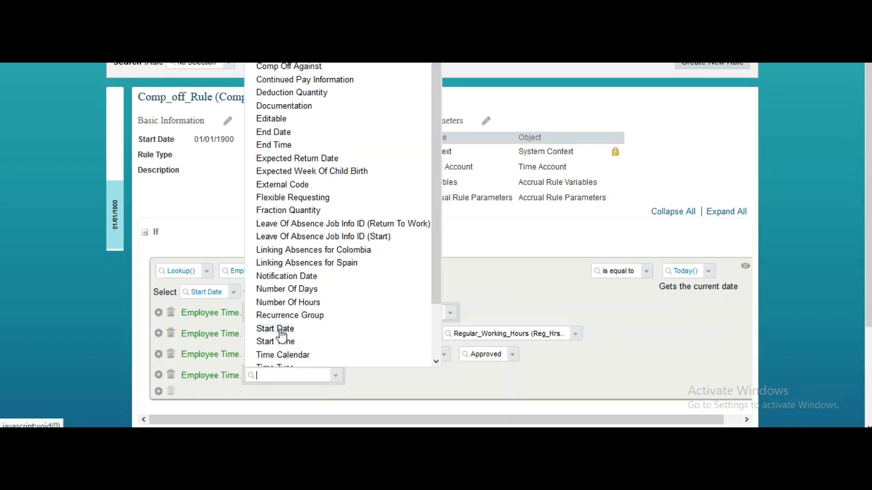
pyautogui.click(283, 331)
pyautogui.click(429, 380)
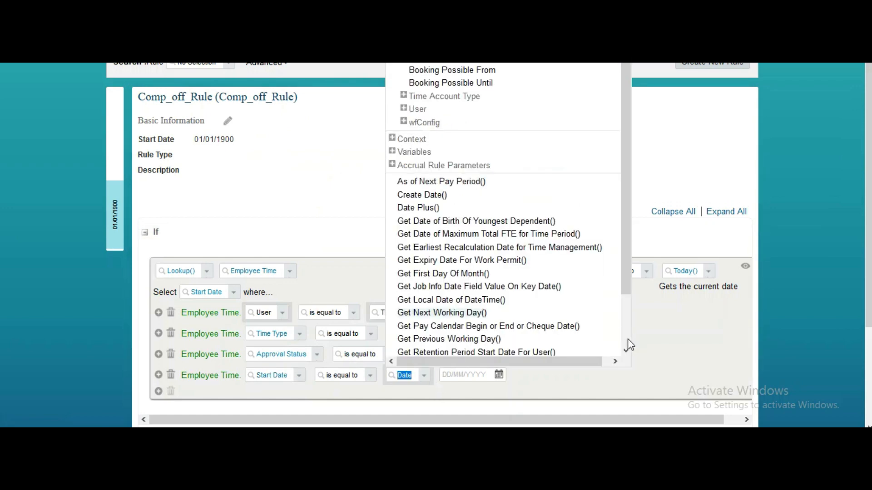
pyautogui.scroll(-3, 628, 339)
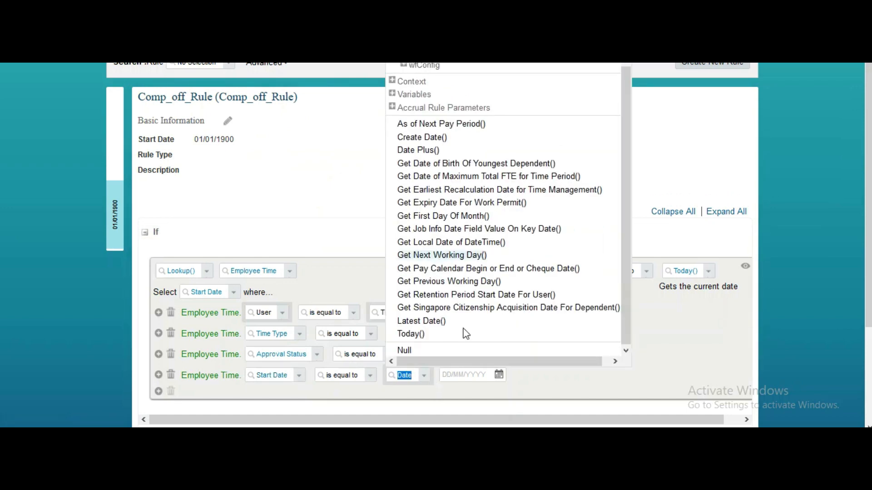
pyautogui.click(416, 334)
# - Wrap the Employee Time lookup in a parent And group and add an empty second expression to that group
pyautogui.scroll(-3, 869, 425)
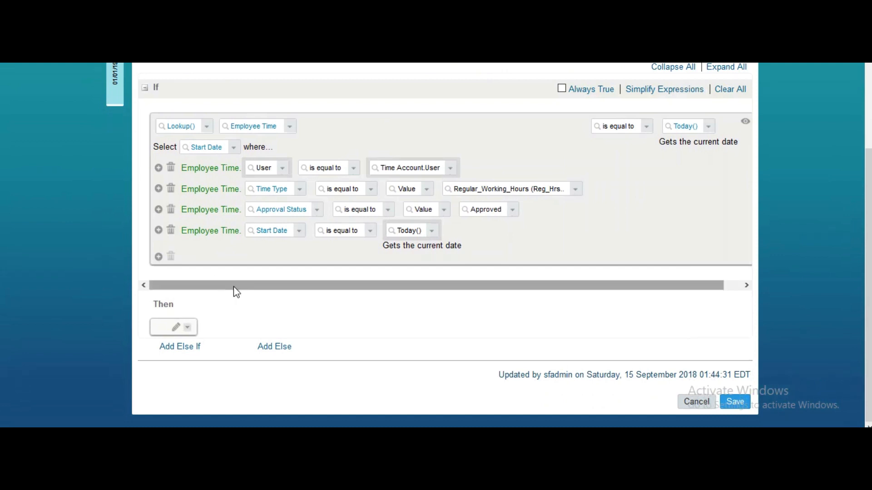
pyautogui.click(745, 286)
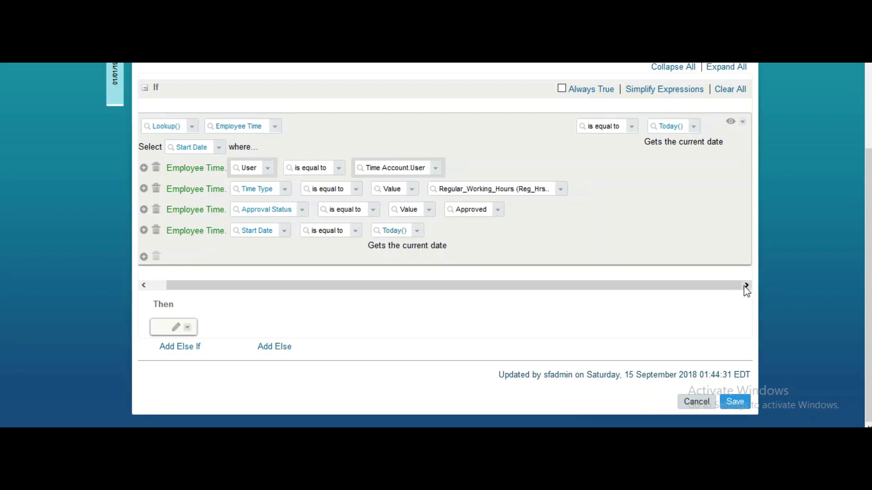
pyautogui.click(742, 122)
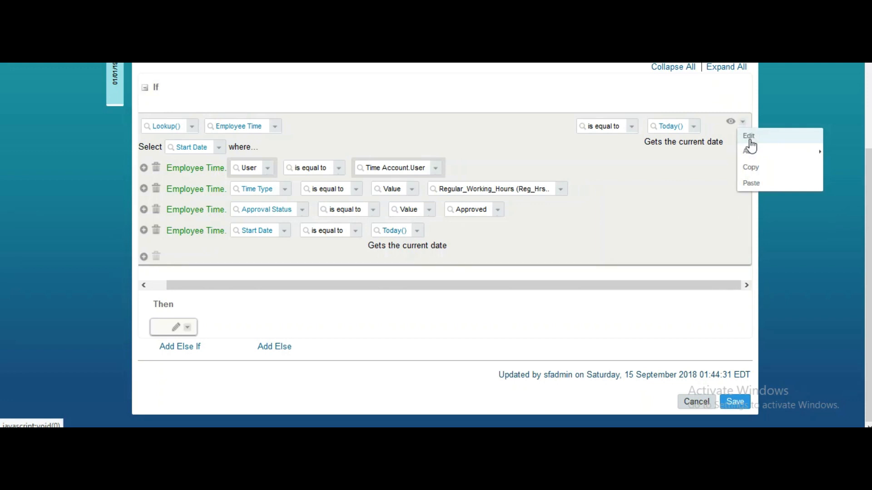
pyautogui.moveTo(750, 155)
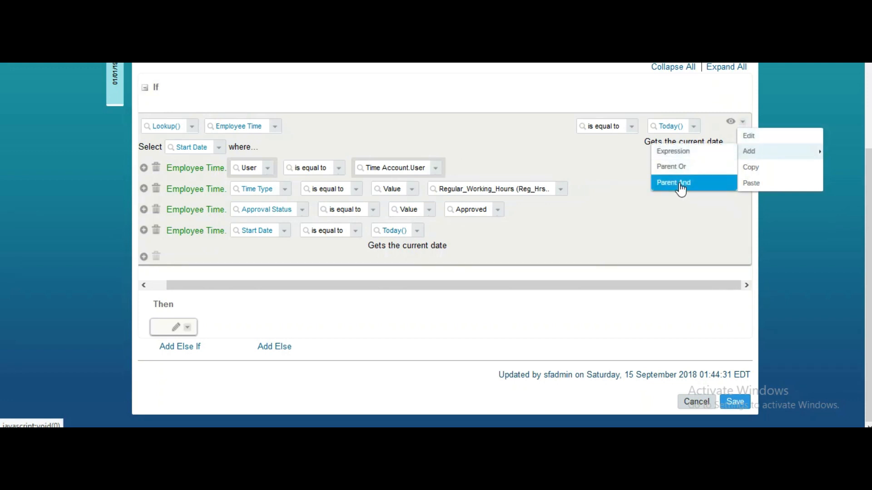
pyautogui.click(681, 188)
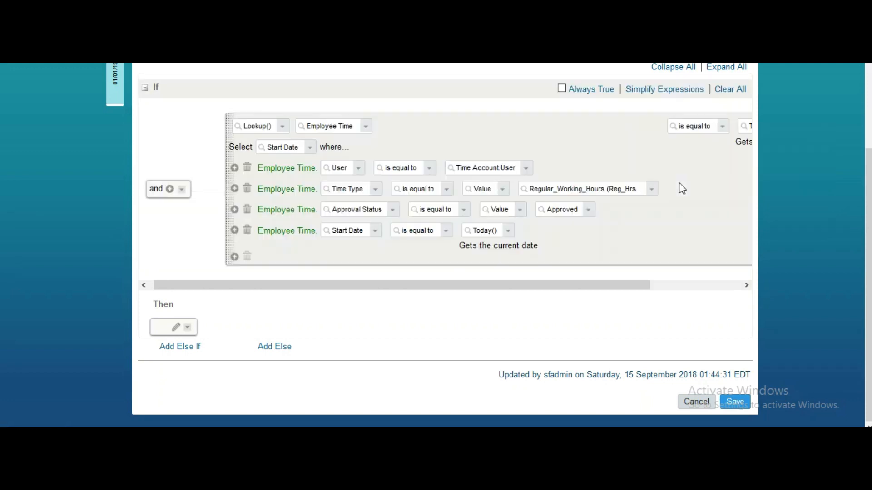
pyautogui.click(170, 189)
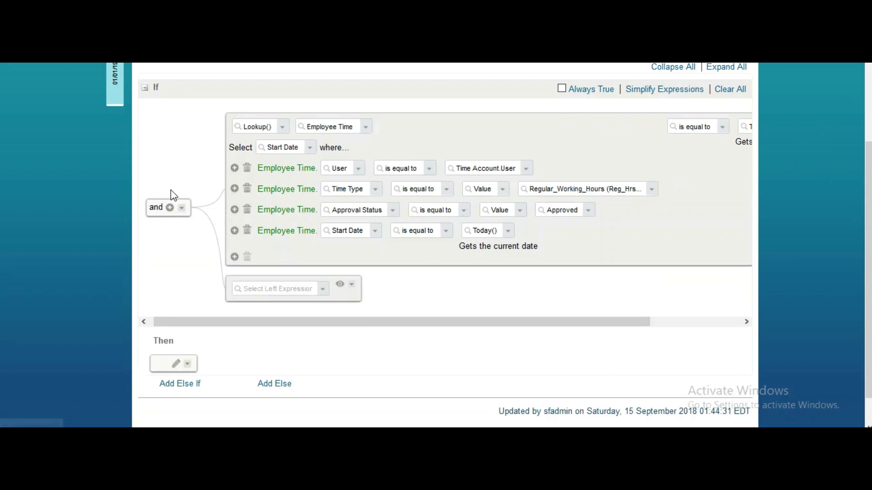
# - Define the second And expression as a Lookup() on the Holiday Assignment base object
pyautogui.click(323, 289)
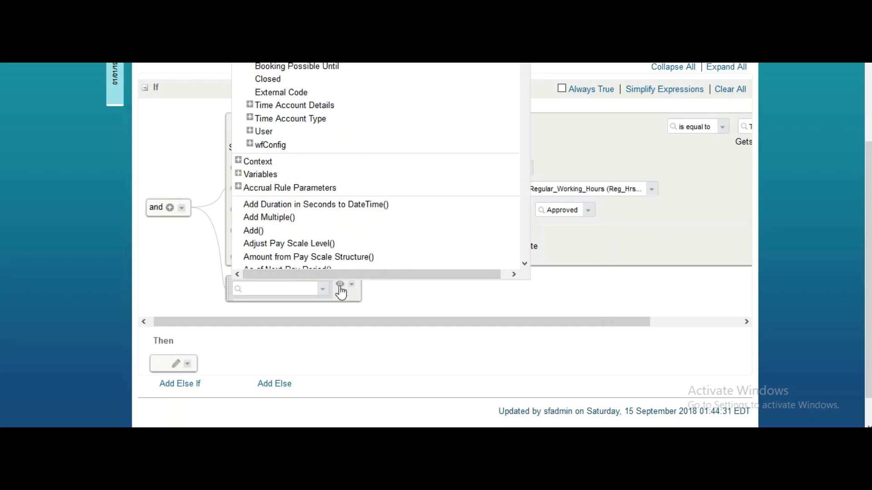
pyautogui.scroll(-10, 525, 260)
pyautogui.scroll(-15, 524, 256)
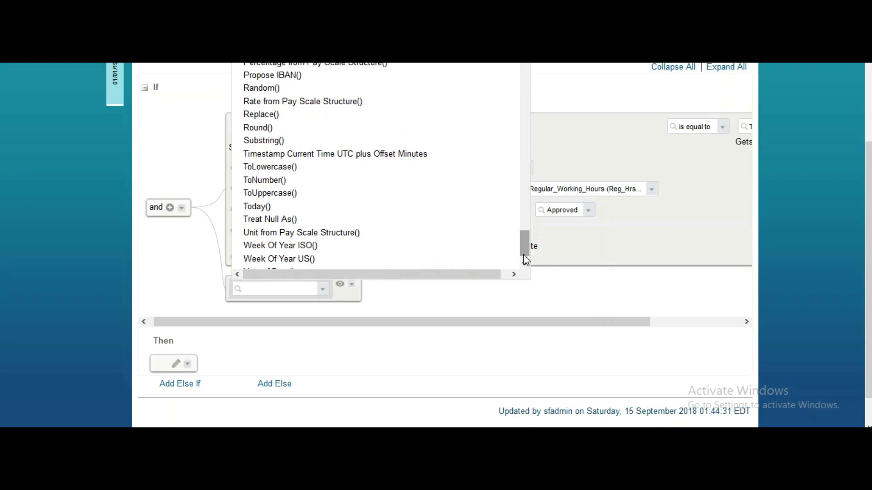
pyautogui.scroll(-1, 524, 264)
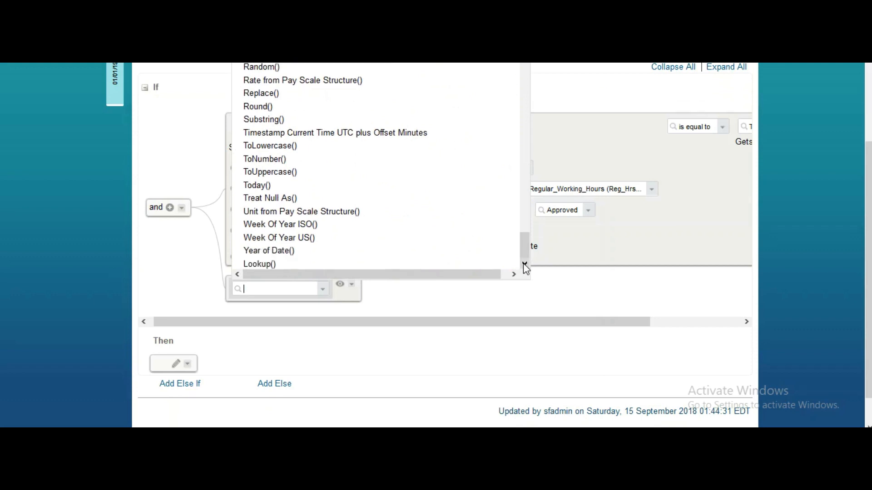
pyautogui.click(266, 267)
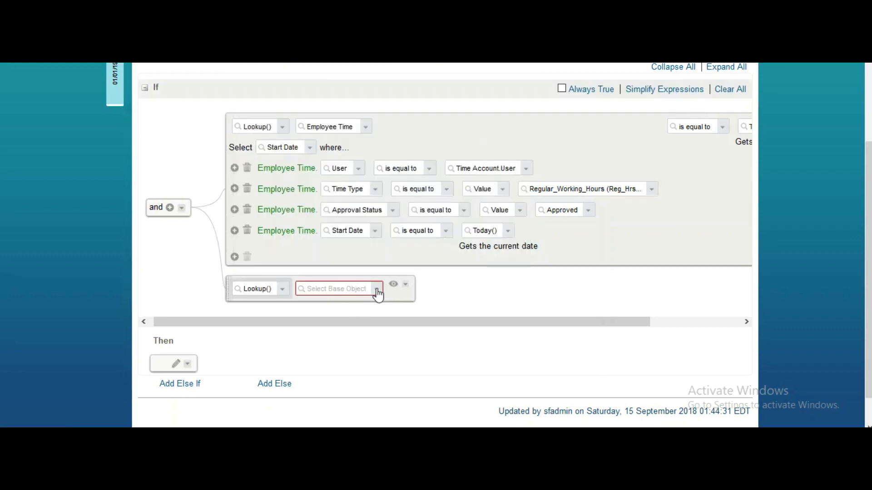
pyautogui.click(353, 289)
pyautogui.write('h')
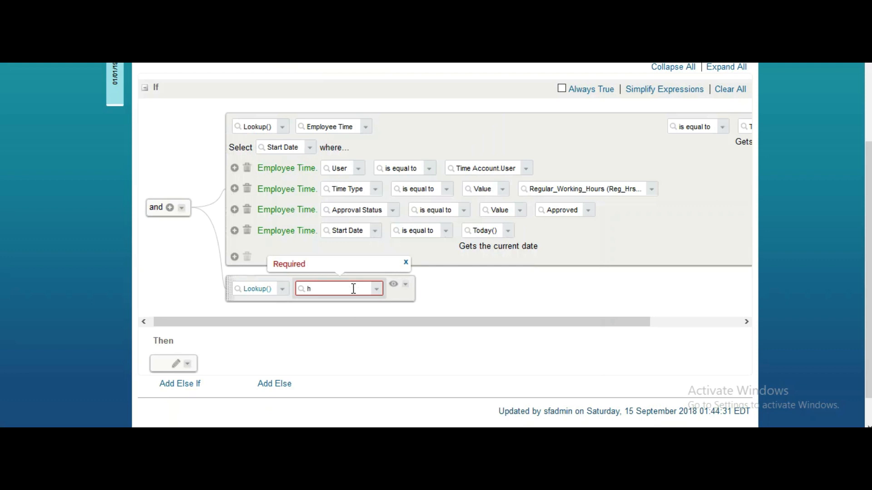
pyautogui.write('oliday')
pyautogui.click(348, 317)
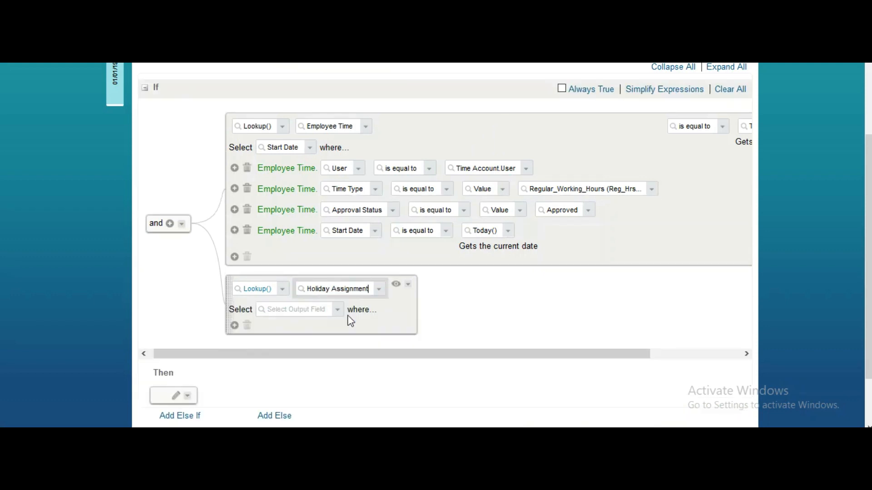
# - Select Date of Holiday as the Holiday Assignment lookup's output field and compare it as equal to Today()
pyautogui.click(339, 311)
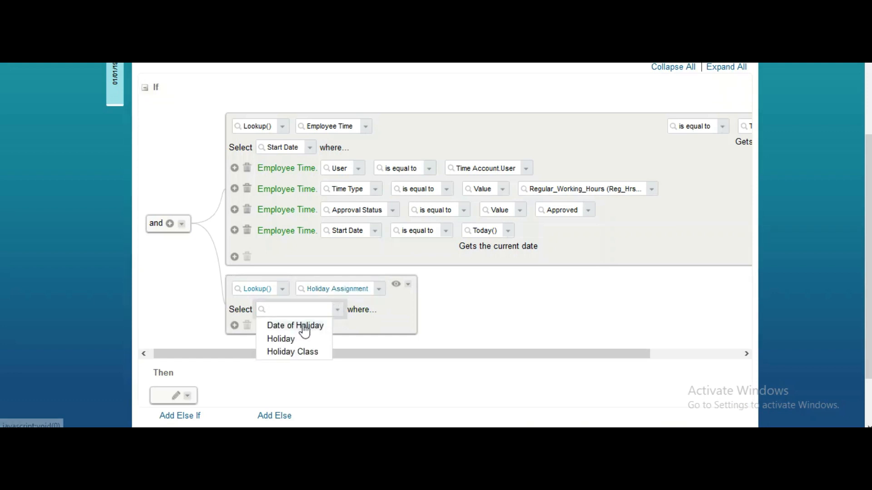
pyautogui.click(301, 327)
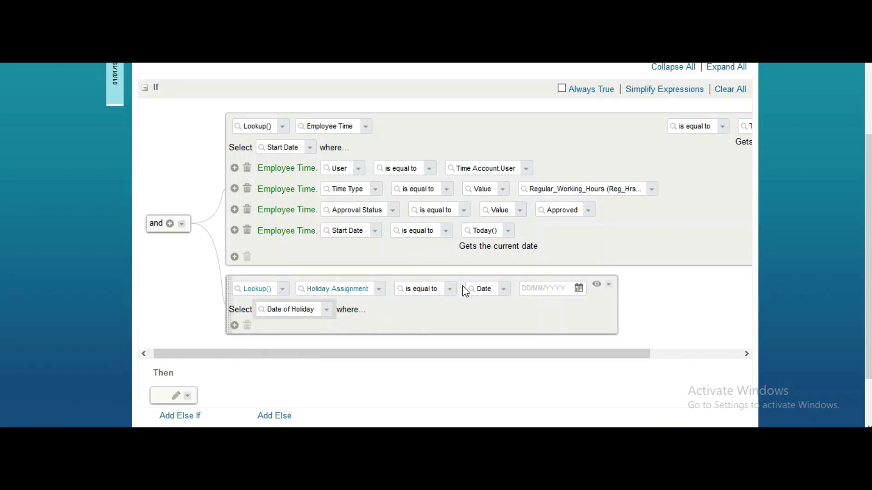
pyautogui.click(508, 289)
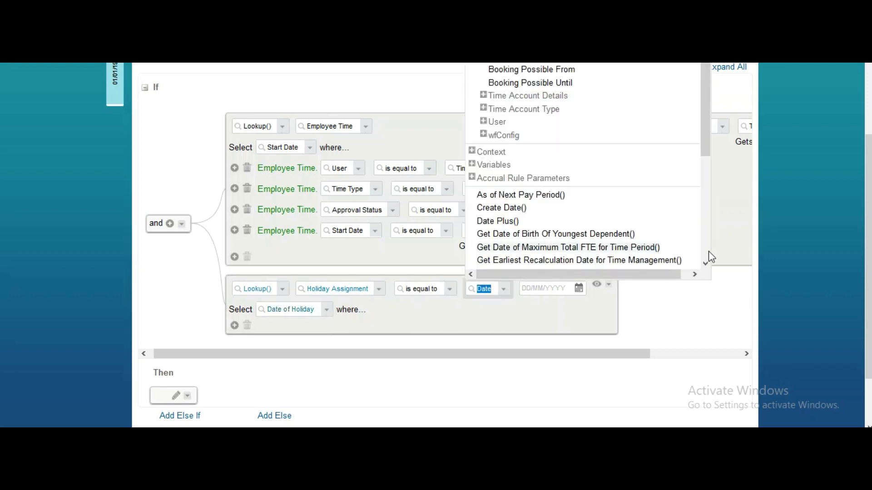
pyautogui.scroll(-5, 709, 251)
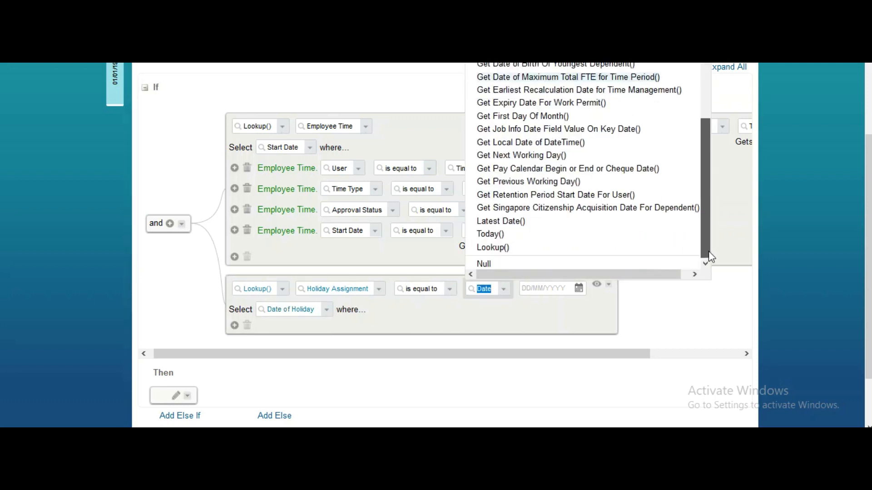
pyautogui.click(491, 235)
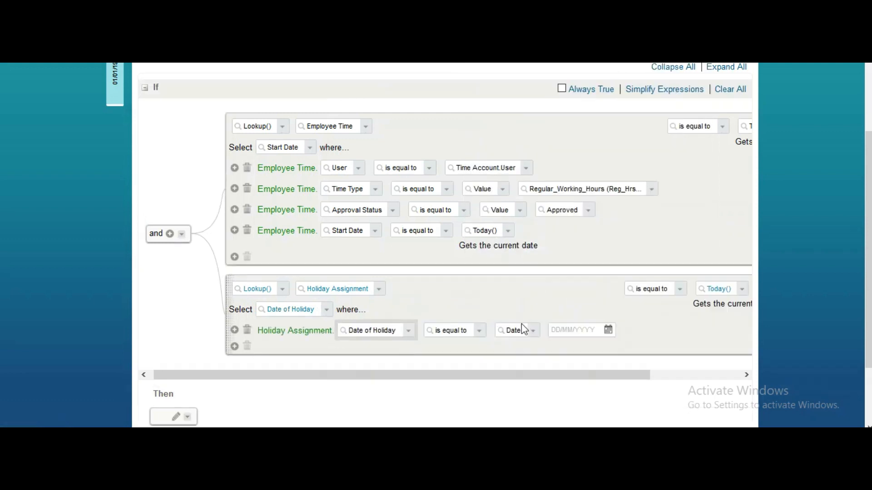
# - Add a where condition to the holiday lookup requiring Holiday Assignment's Date of Holiday to equal Today()
pyautogui.click(534, 331)
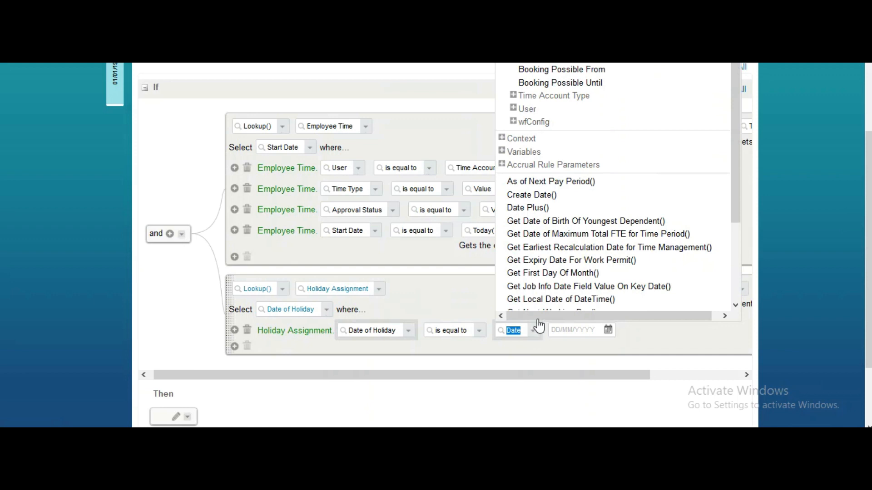
pyautogui.click(737, 294)
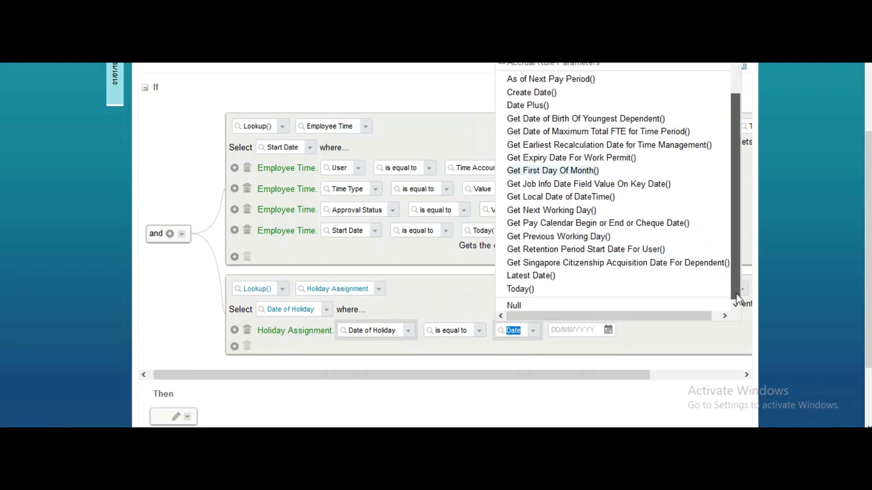
pyautogui.click(521, 289)
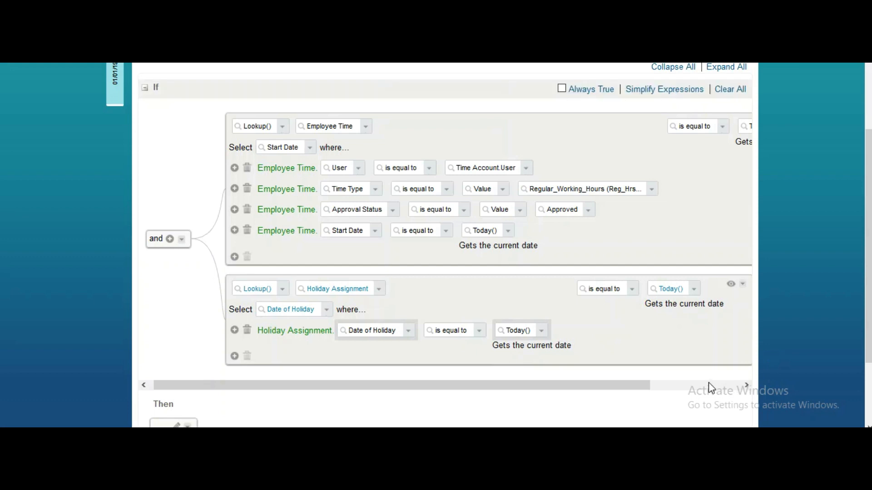
# - Wrap the Holiday Assignment lookup in a parent Or group and add an empty second expression to it
pyautogui.click(746, 386)
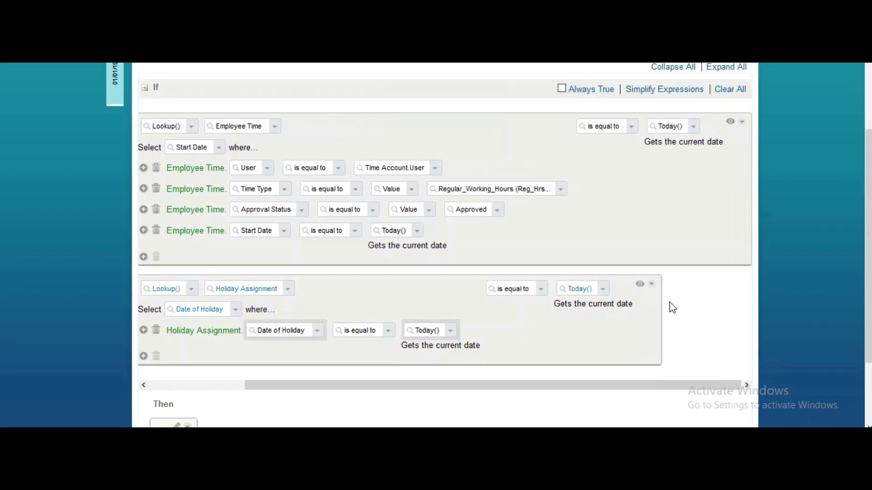
pyautogui.click(652, 286)
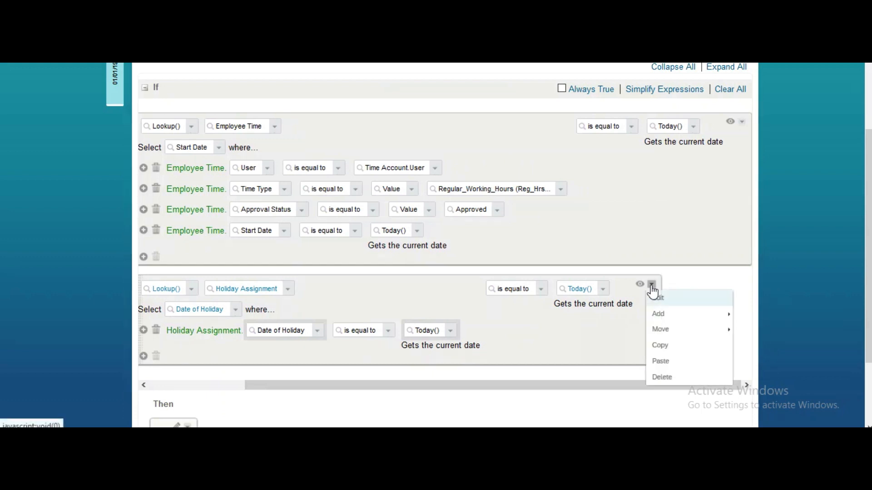
pyautogui.moveTo(662, 334)
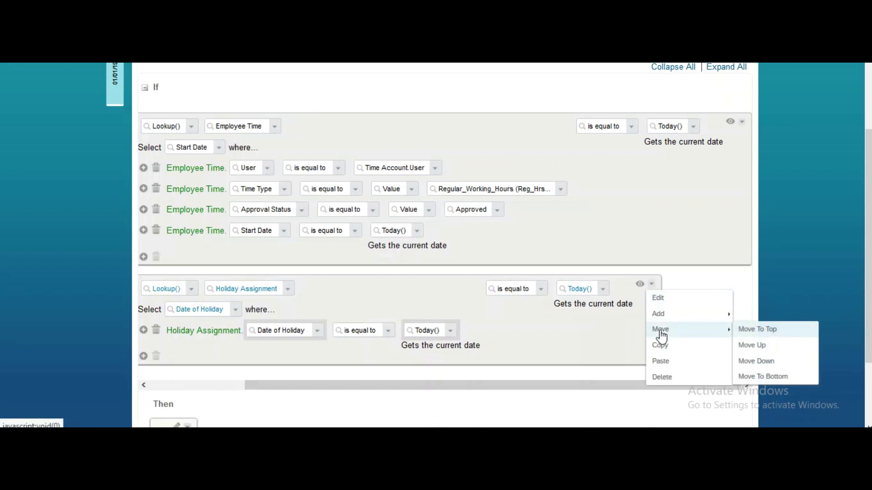
pyautogui.moveTo(667, 318)
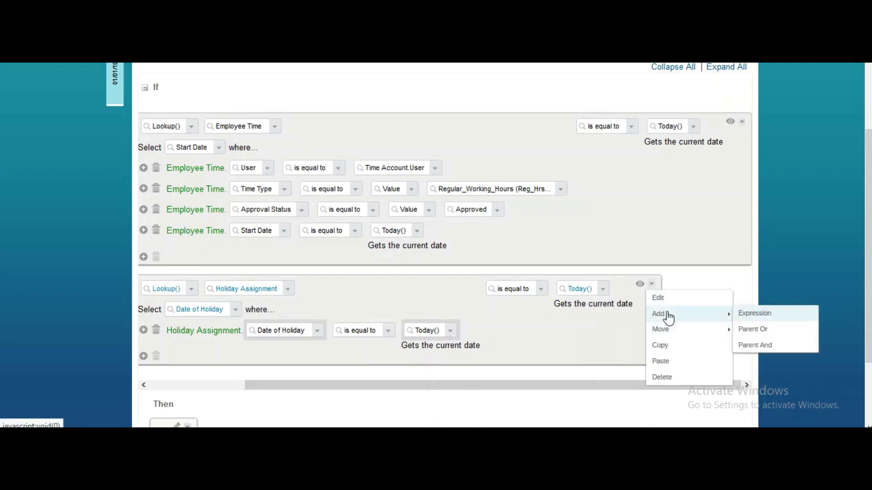
pyautogui.click(745, 330)
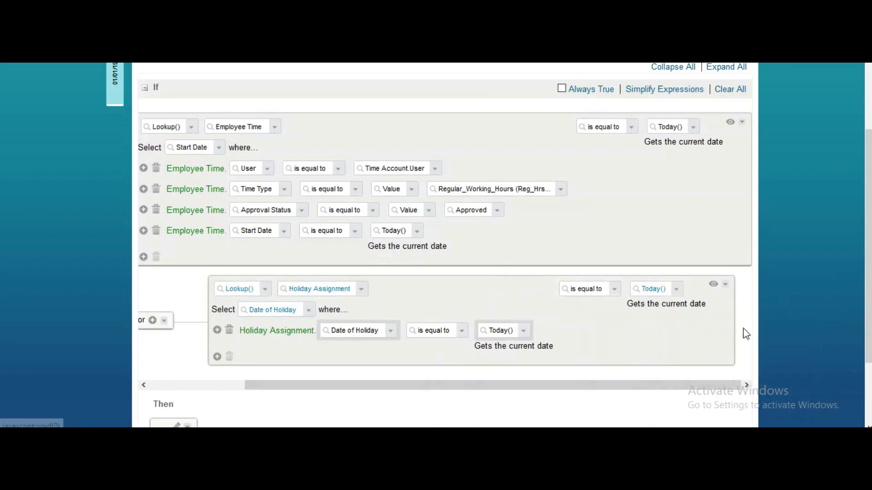
pyautogui.click(146, 384)
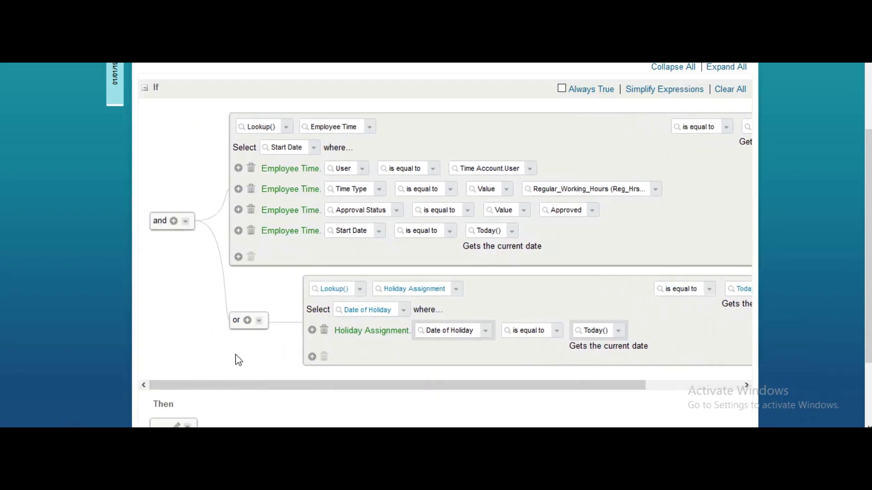
pyautogui.click(247, 320)
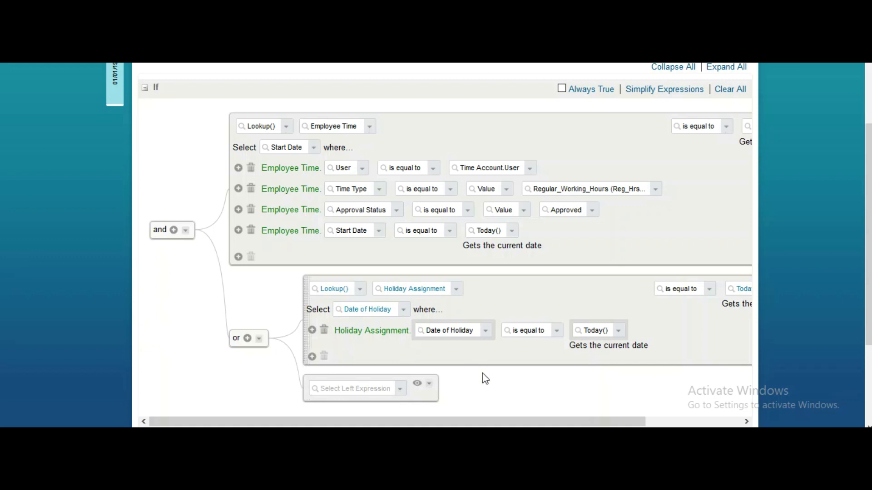
# - Choose the Day Of Week() function as the left expression of the Or group's new condition
pyautogui.click(399, 390)
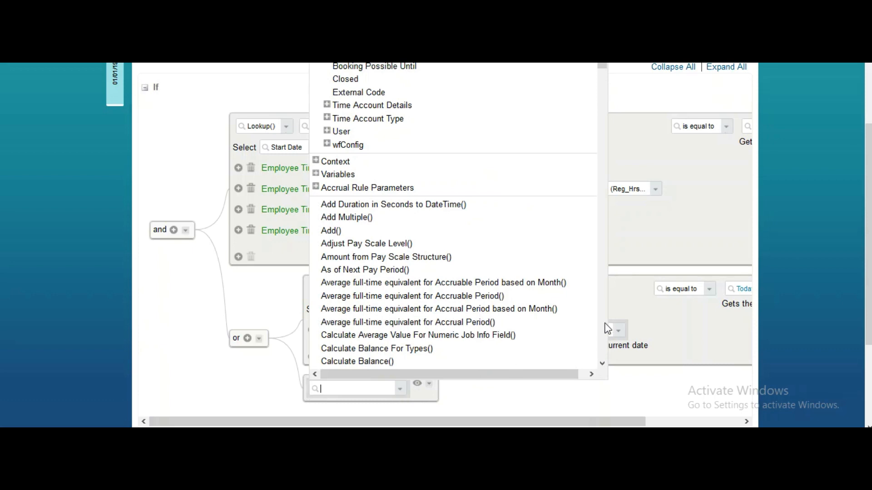
pyautogui.scroll(-10, 607, 328)
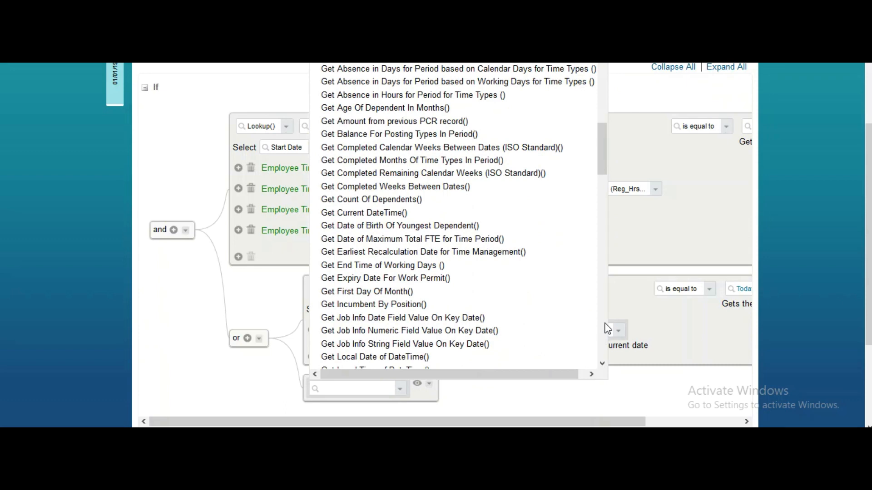
pyautogui.scroll(5, 358, 232)
pyautogui.click(358, 230)
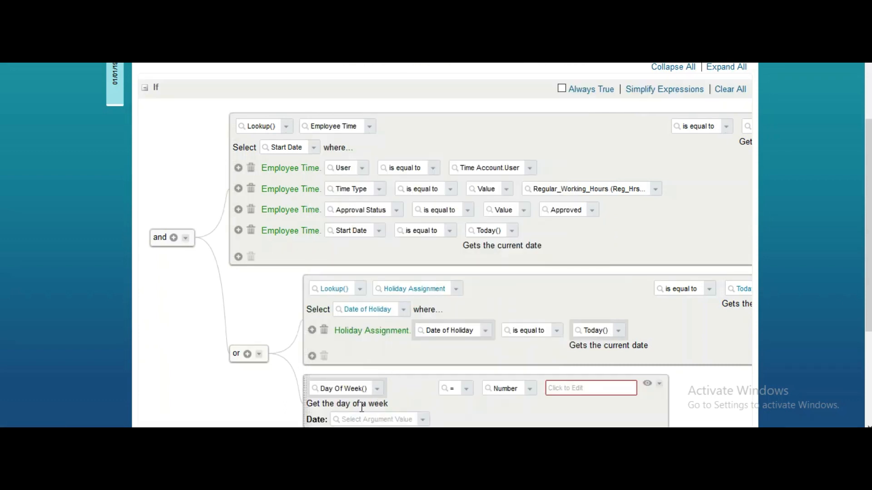
# - Set the Date argument of the Day Of Week() function to Today()
pyautogui.scroll(-2, 722, 423)
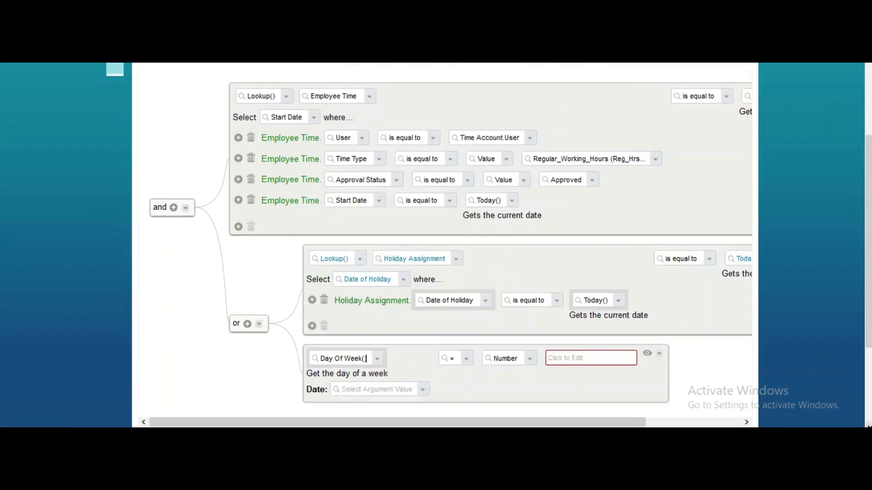
pyautogui.scroll(-1, 722, 409)
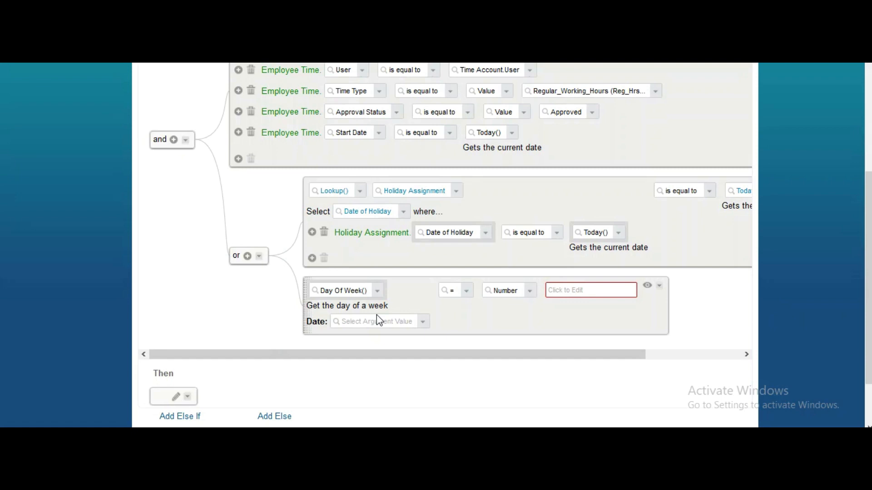
pyautogui.click(423, 322)
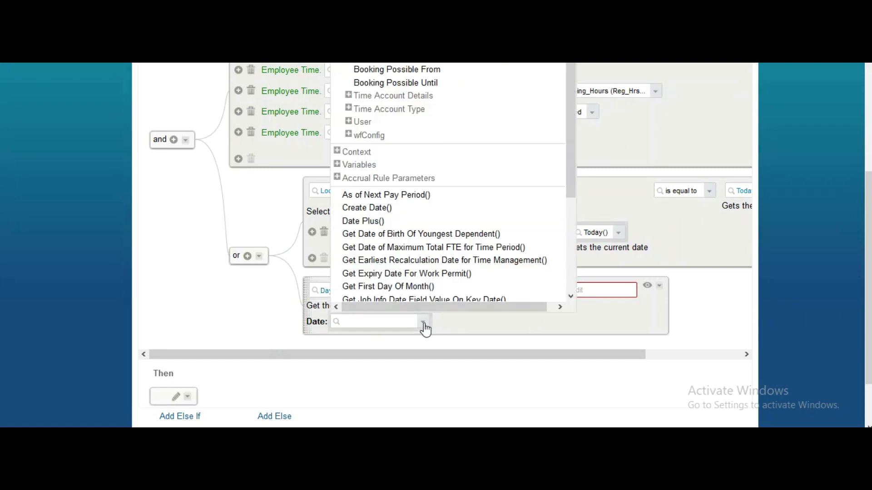
pyautogui.scroll(-3, 574, 288)
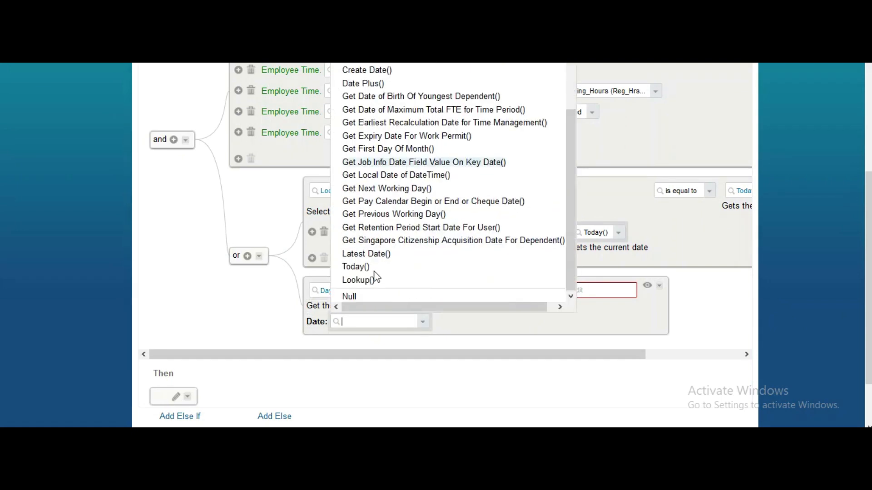
pyautogui.click(359, 268)
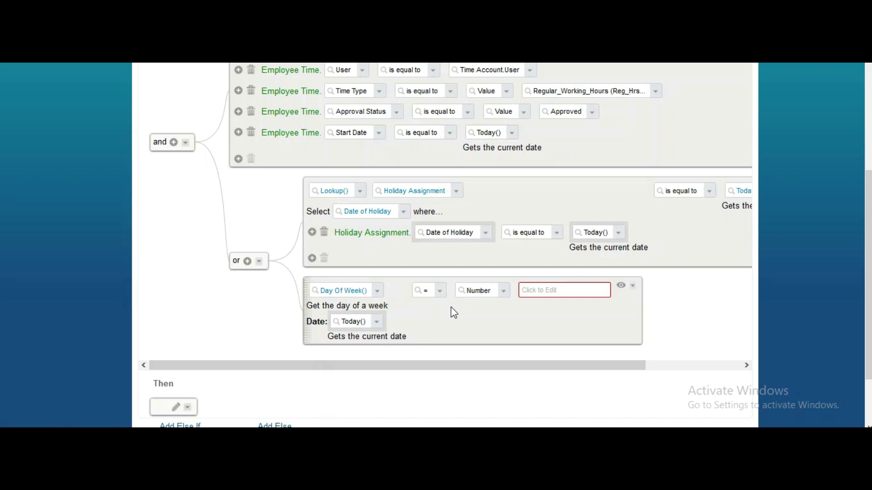
# - Compare the Day Of Week() condition with the Day field of Work Schedule Days for Period Model from the time account user's Job Information Work Schedule
pyautogui.click(503, 296)
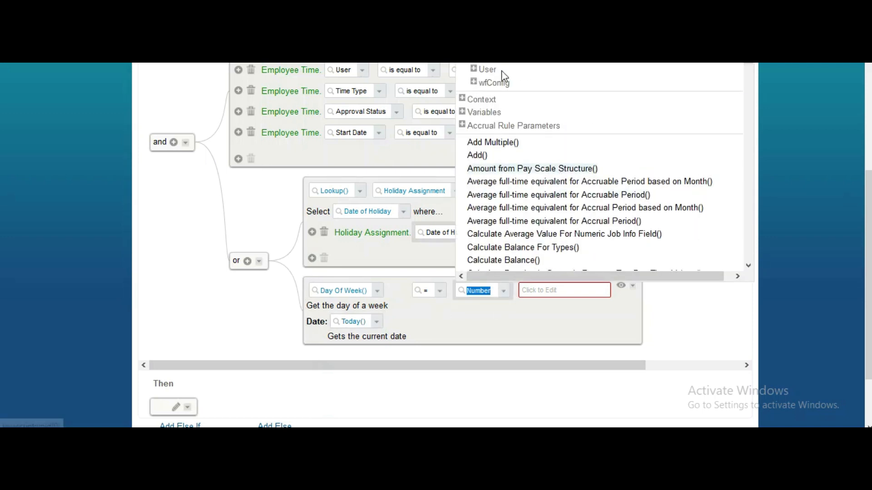
pyautogui.click(474, 69)
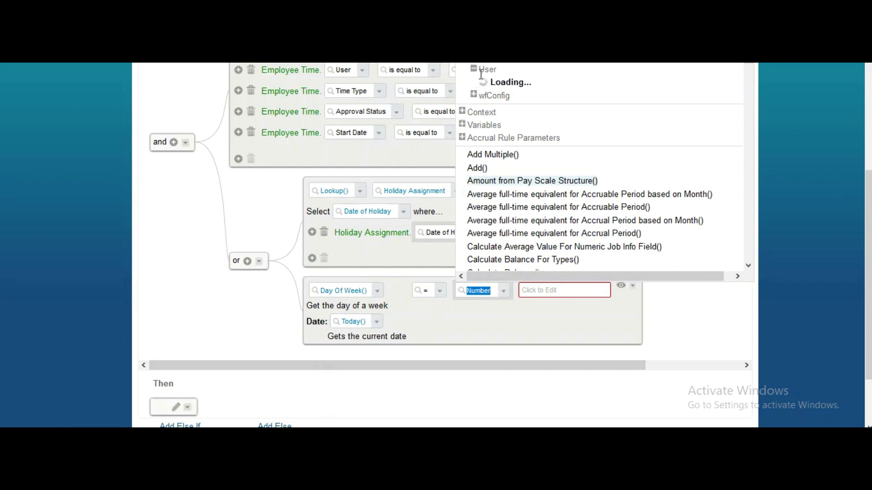
pyautogui.click(515, 172)
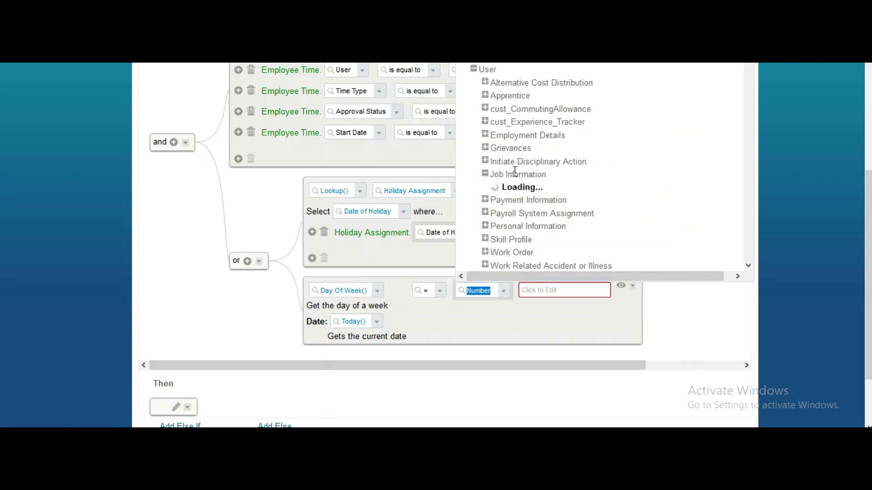
pyautogui.scroll(-4, 748, 266)
pyautogui.scroll(-10, 750, 267)
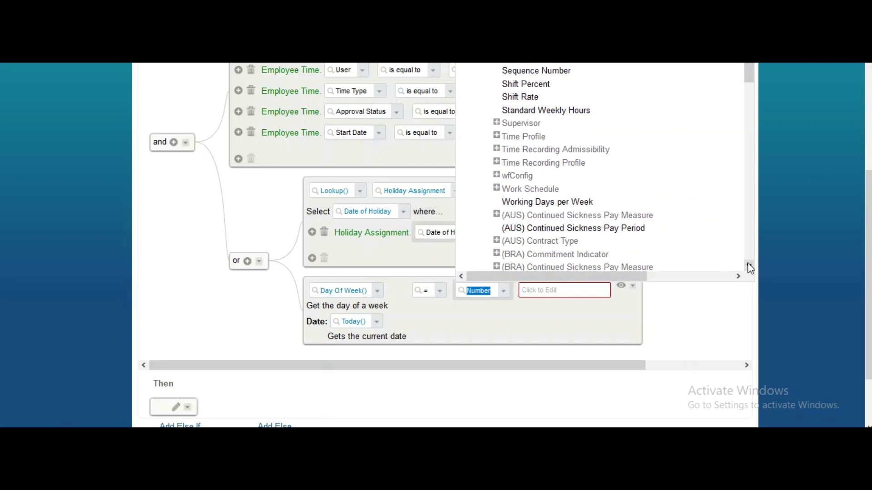
pyautogui.scroll(-2, 750, 267)
pyautogui.click(497, 101)
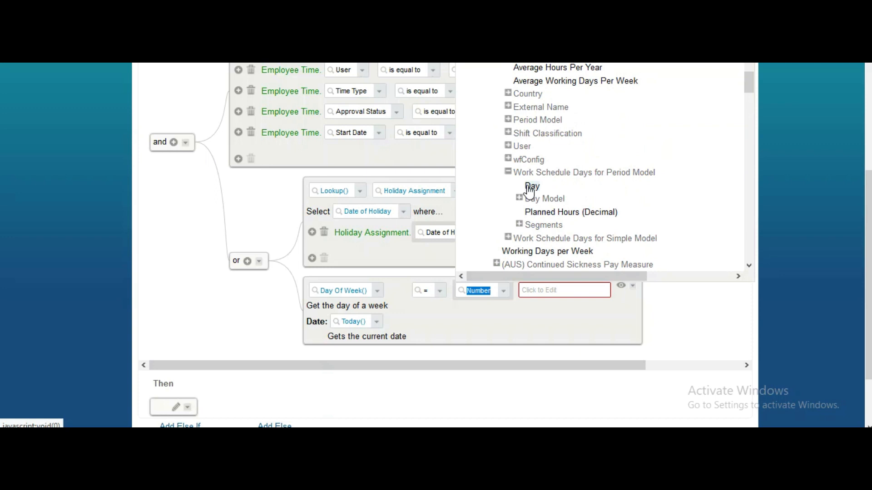
pyautogui.click(531, 187)
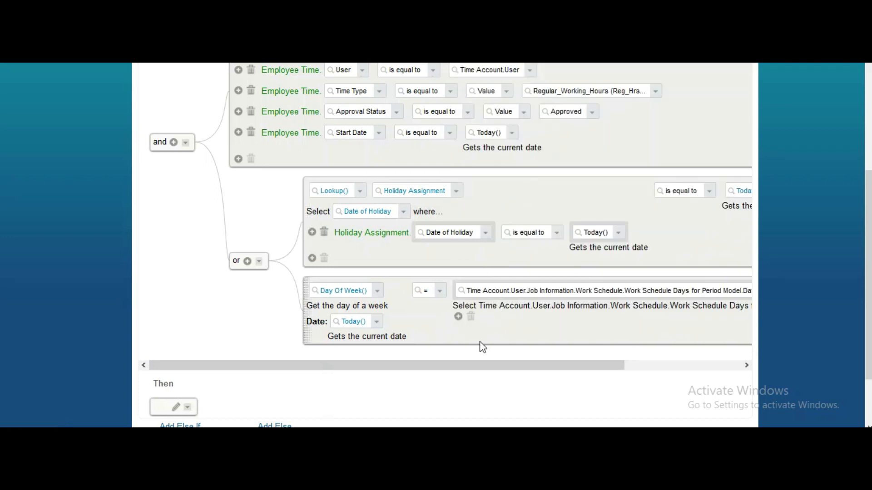
# - Add a where condition to the Work Schedule Days for Period Model selection requiring Category to be equal to Non-Working Day
pyautogui.click(746, 365)
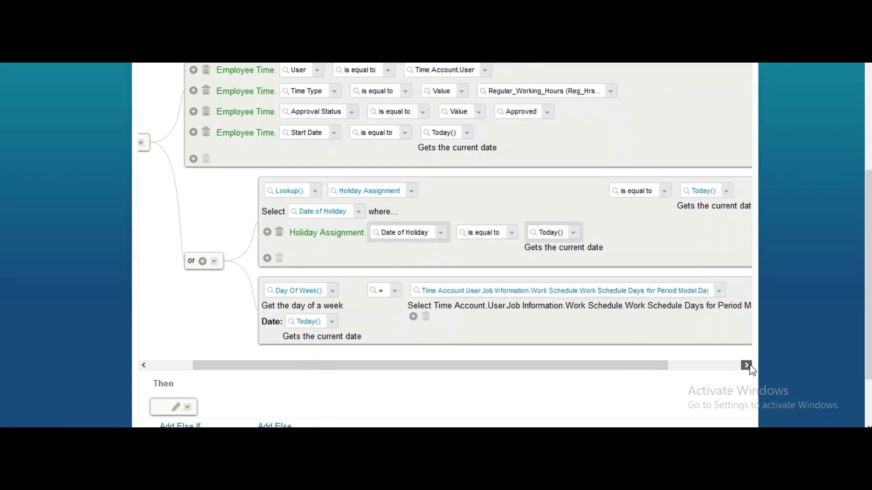
pyautogui.click(746, 365)
pyautogui.click(368, 316)
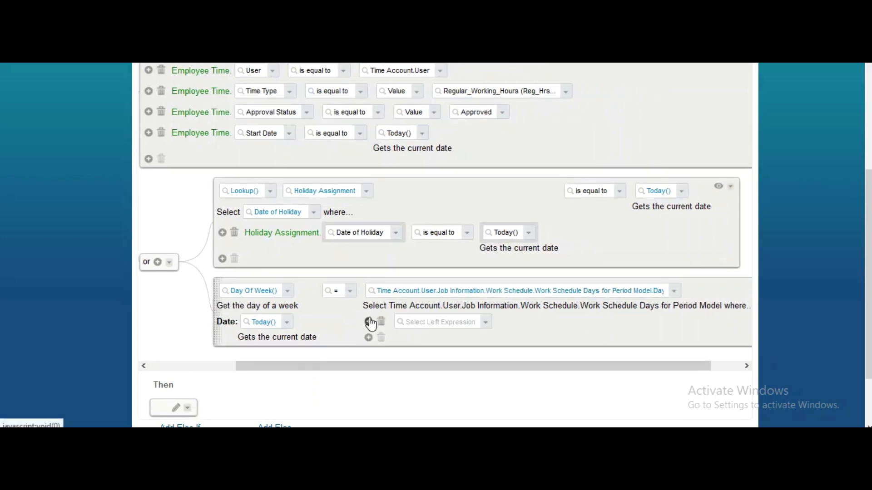
pyautogui.click(486, 323)
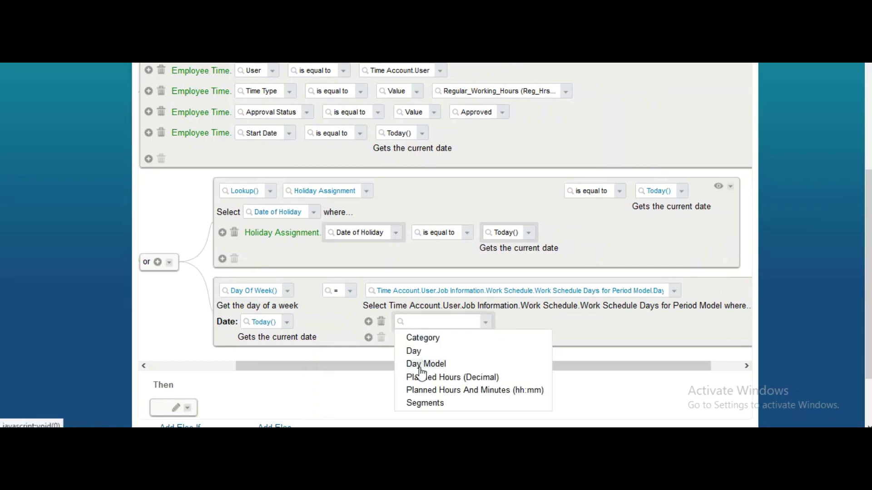
pyautogui.click(425, 340)
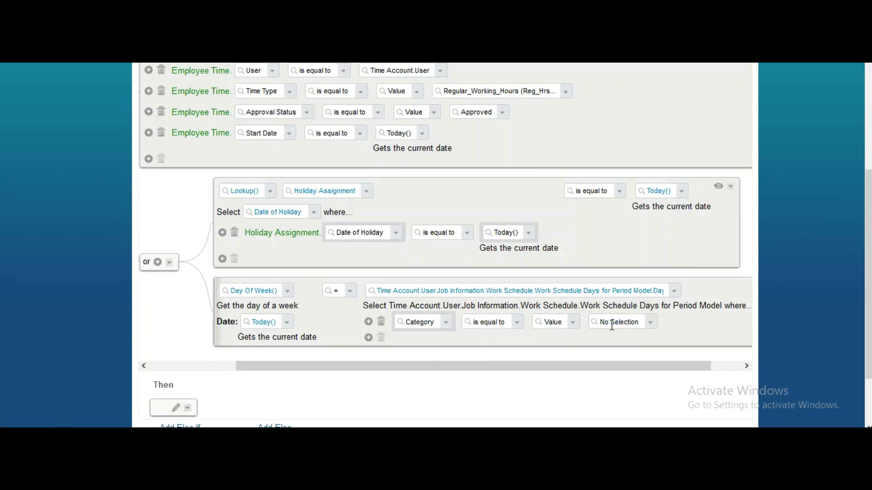
pyautogui.click(653, 323)
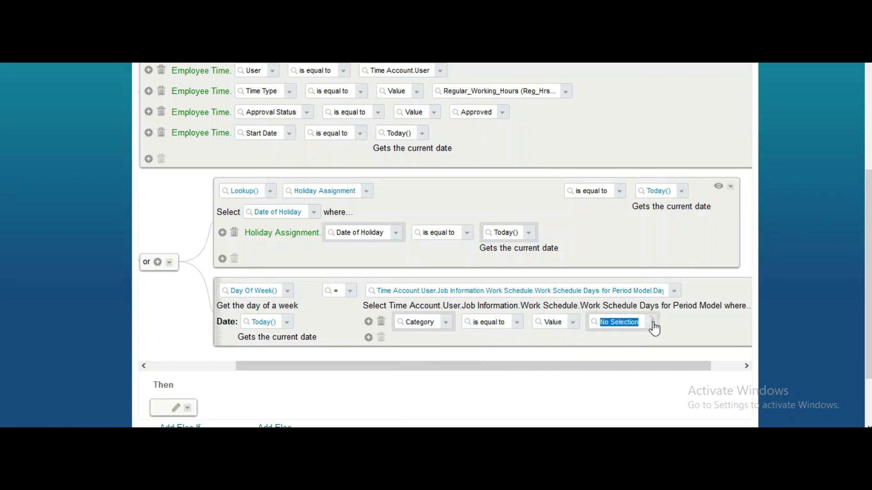
pyautogui.click(621, 358)
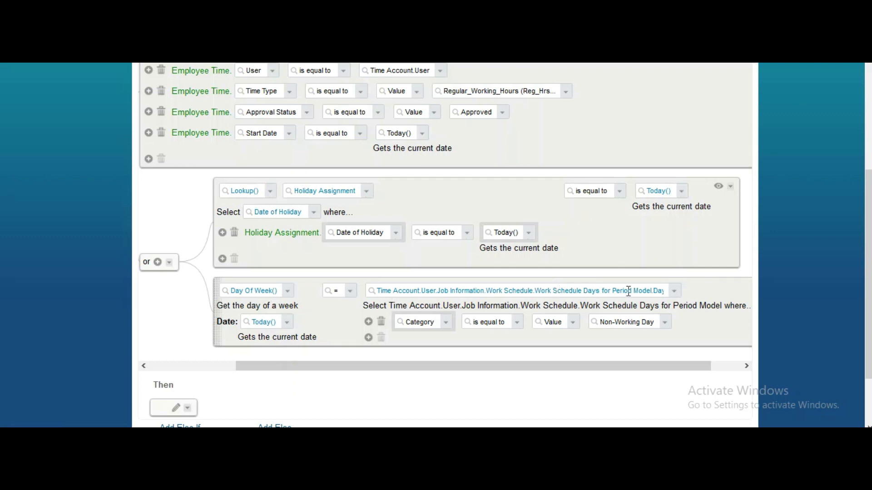
# - Add a Then output that creates Time Account.Time Account Details
pyautogui.click(144, 366)
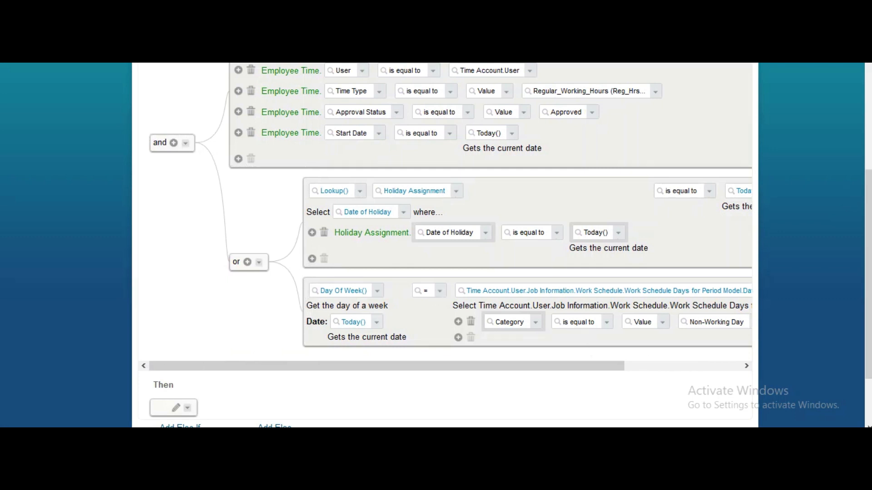
pyautogui.scroll(-2, 413, 324)
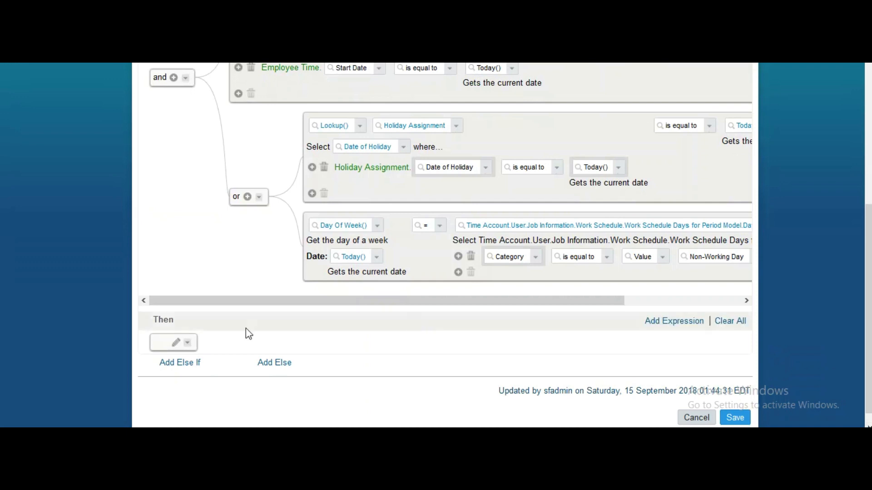
pyautogui.click(175, 342)
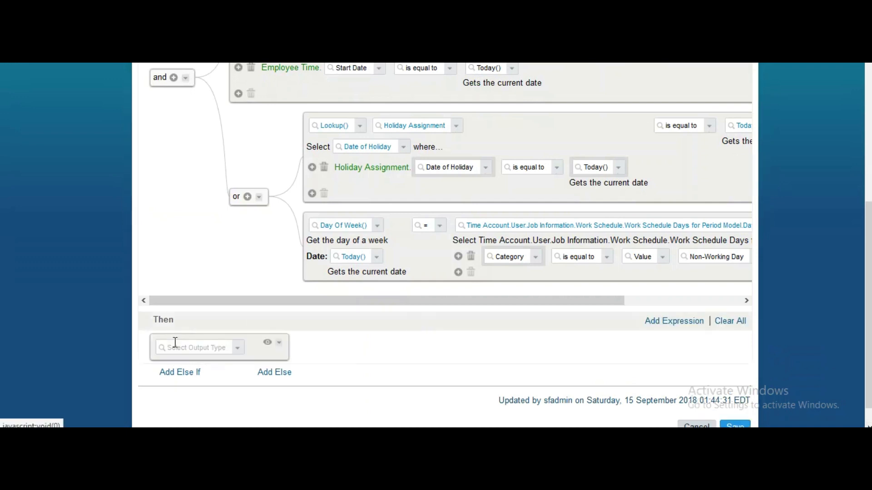
pyautogui.click(238, 348)
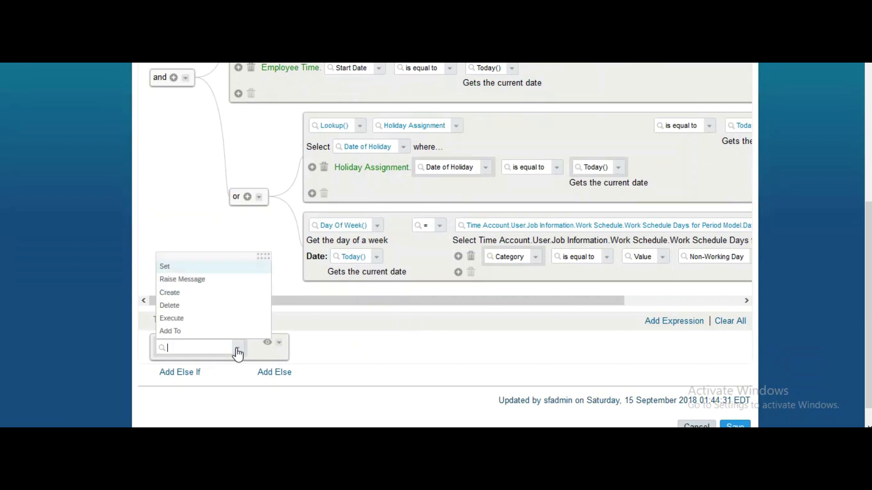
pyautogui.click(178, 293)
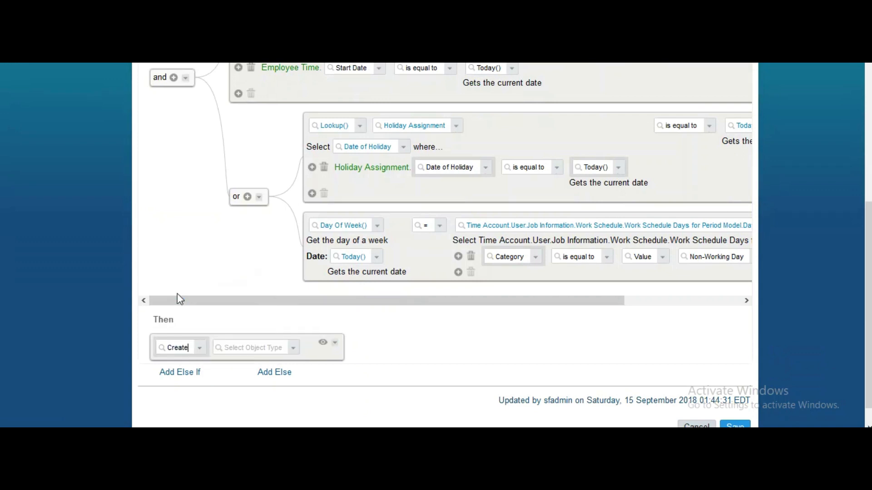
pyautogui.click(292, 353)
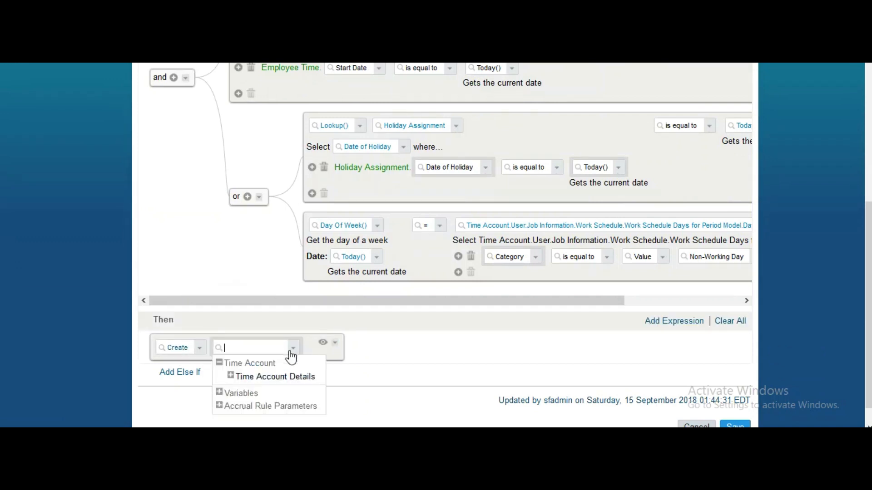
pyautogui.click(255, 380)
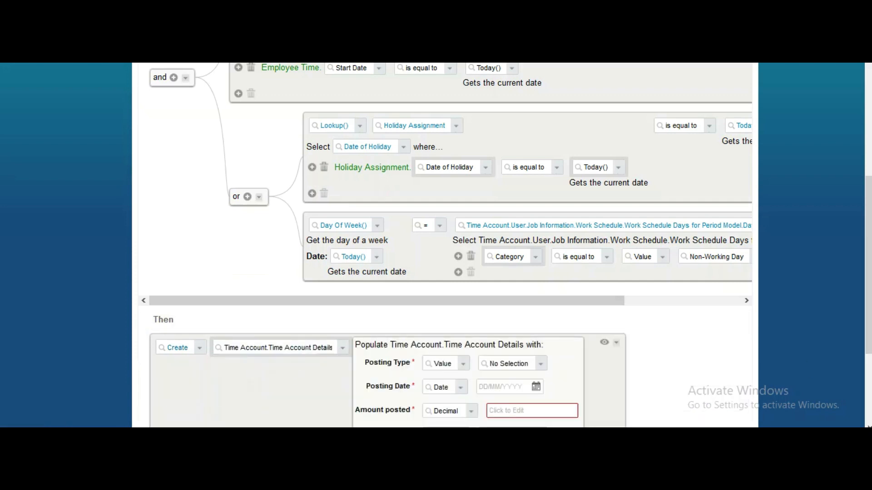
# - Set the new Time Account Details' Posting Type to Accrual and its Posting Date to Today()
pyautogui.scroll(-3, 445, 245)
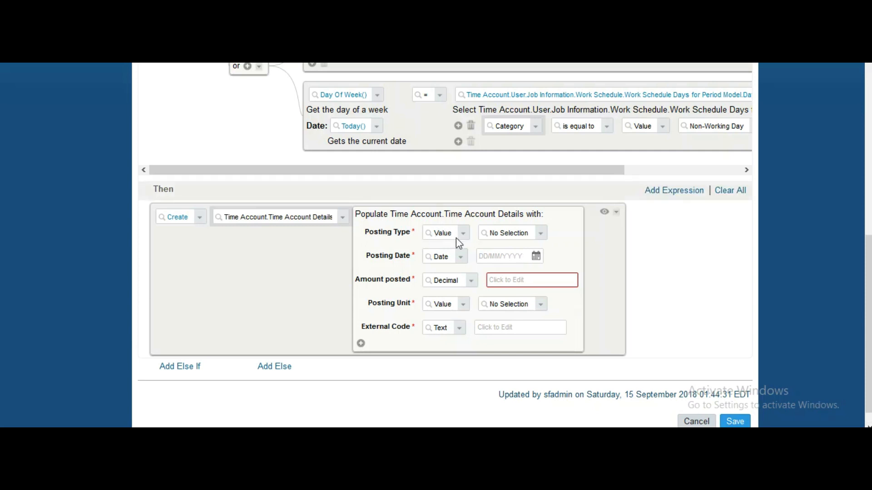
pyautogui.click(542, 234)
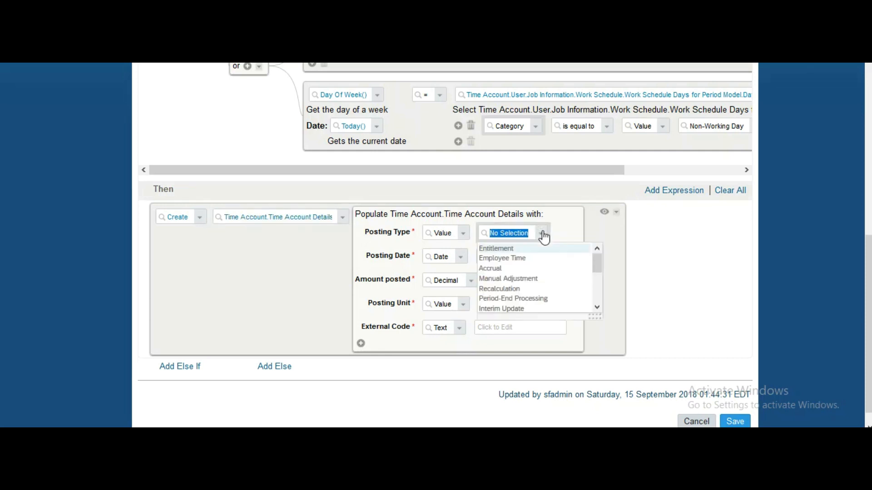
pyautogui.click(499, 270)
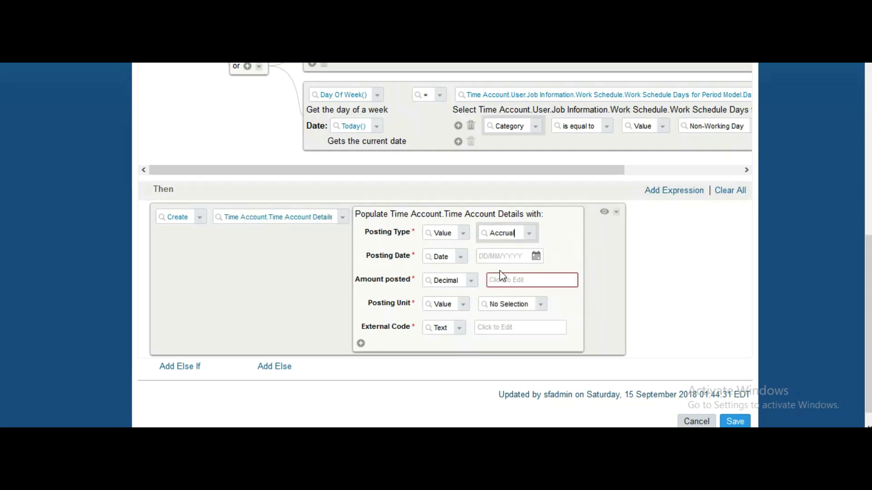
pyautogui.click(461, 259)
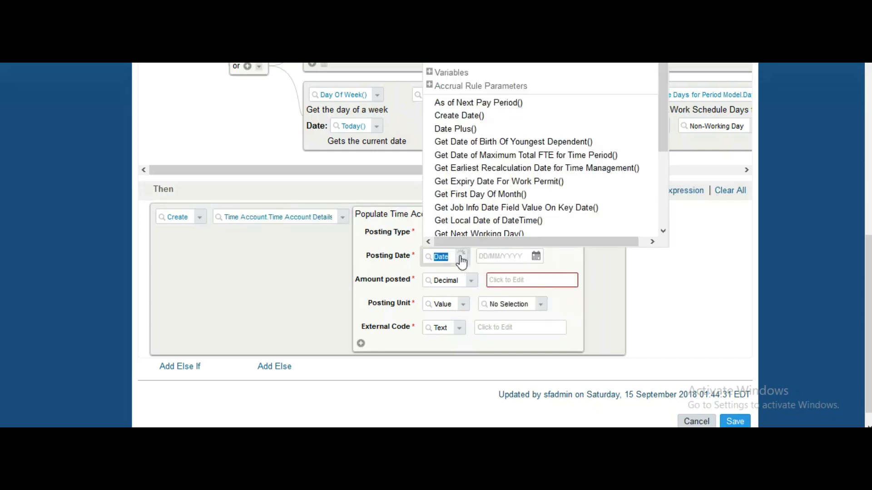
pyautogui.click(664, 226)
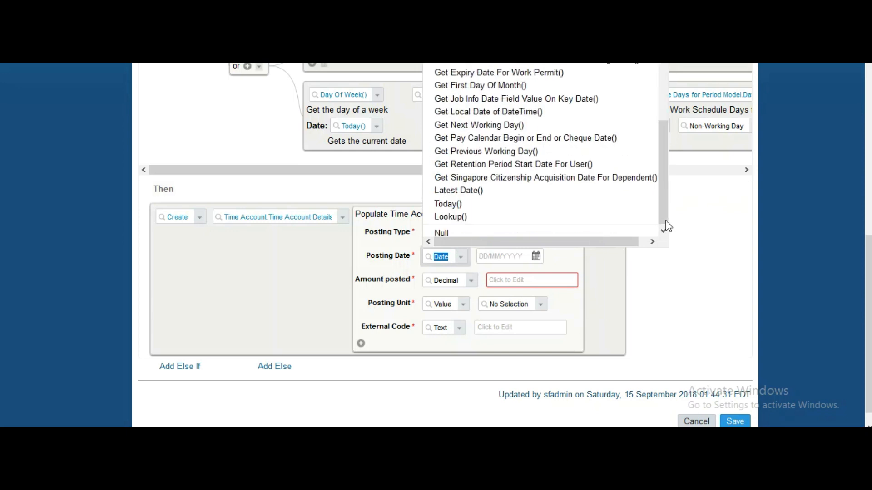
pyautogui.click(448, 203)
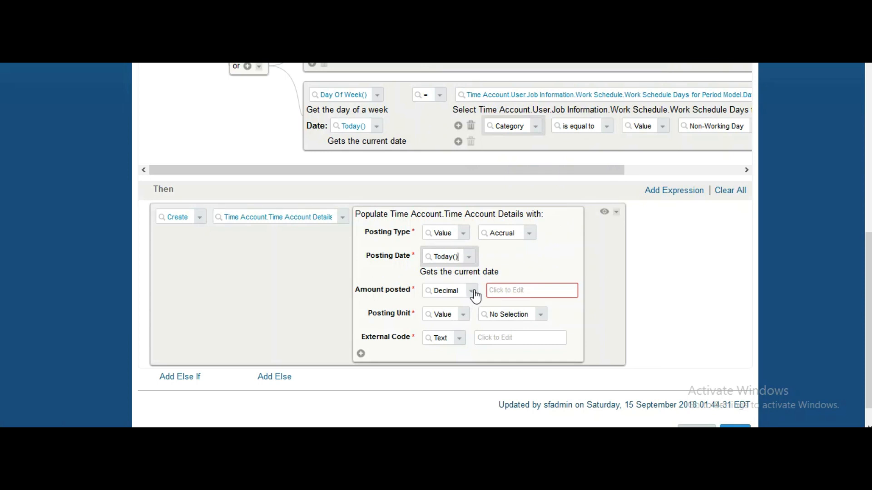
# - Set the Amount posted to 1 and take the Posting Unit from Time Account.Time Account Type.Unit
pyautogui.click(495, 290)
pyautogui.write('1')
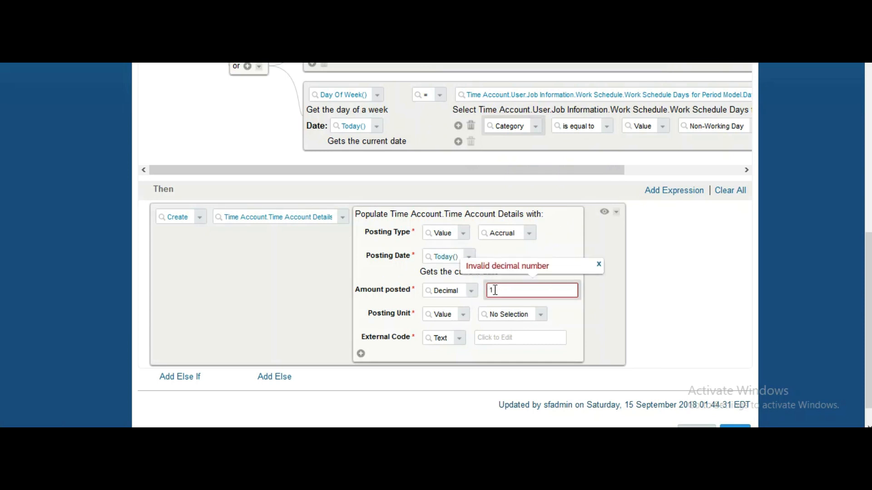
pyautogui.click(466, 315)
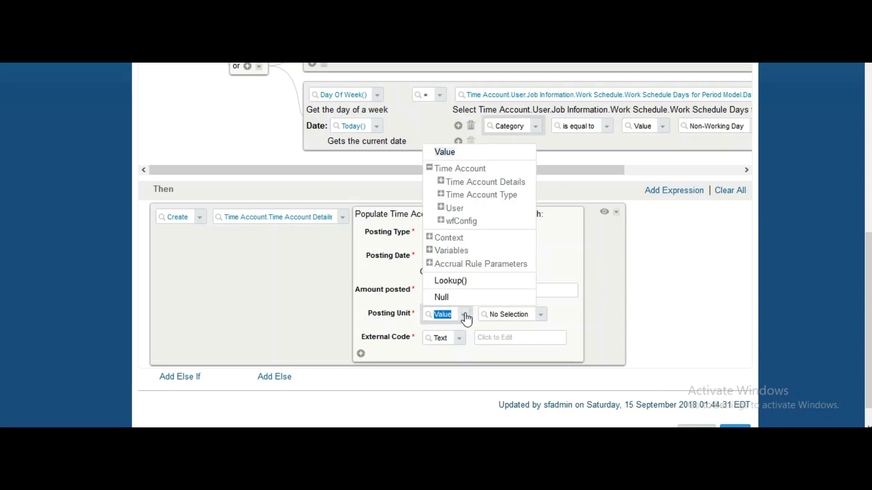
pyautogui.click(440, 195)
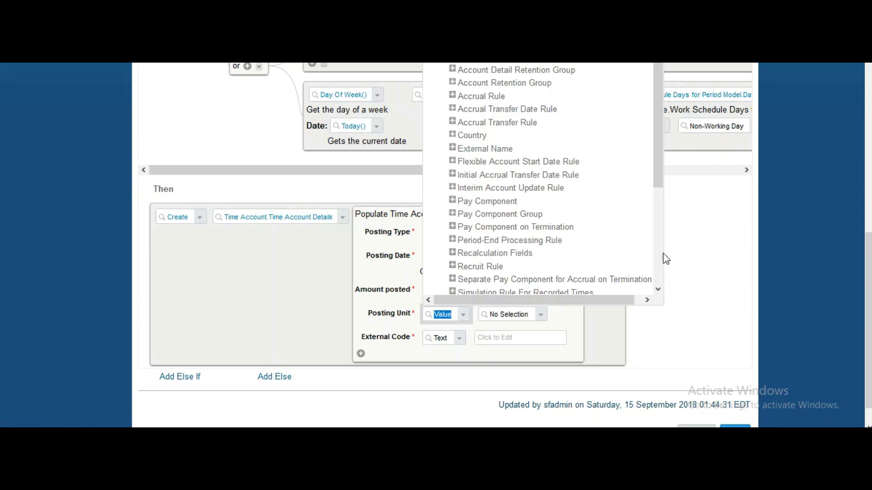
pyautogui.scroll(-3, 659, 279)
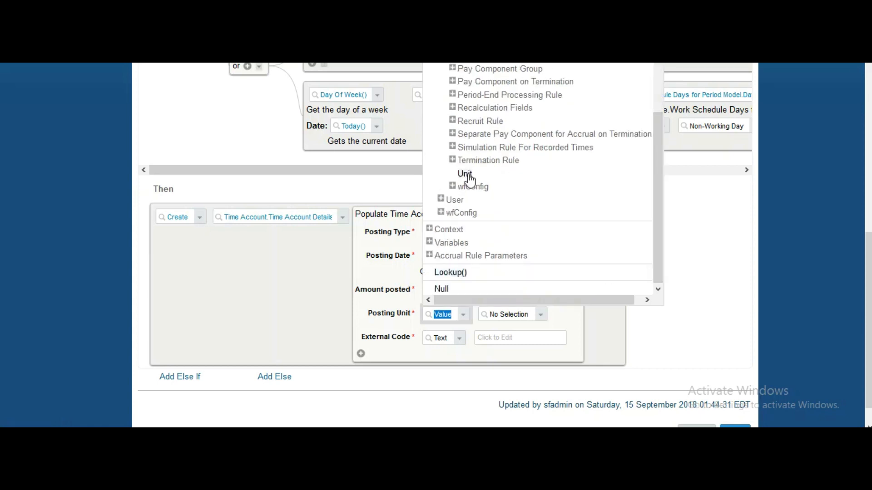
pyautogui.click(467, 175)
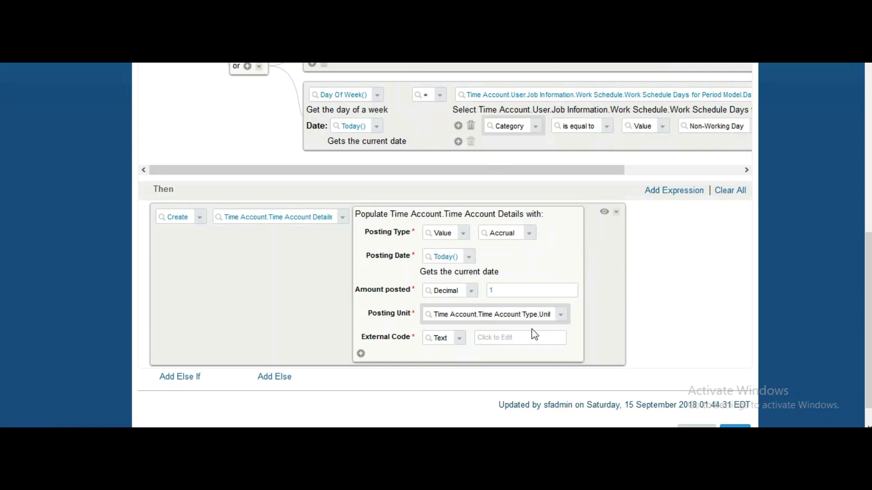
# - Populate the External Code with the Generate External Code For Time Off() function
pyautogui.click(461, 341)
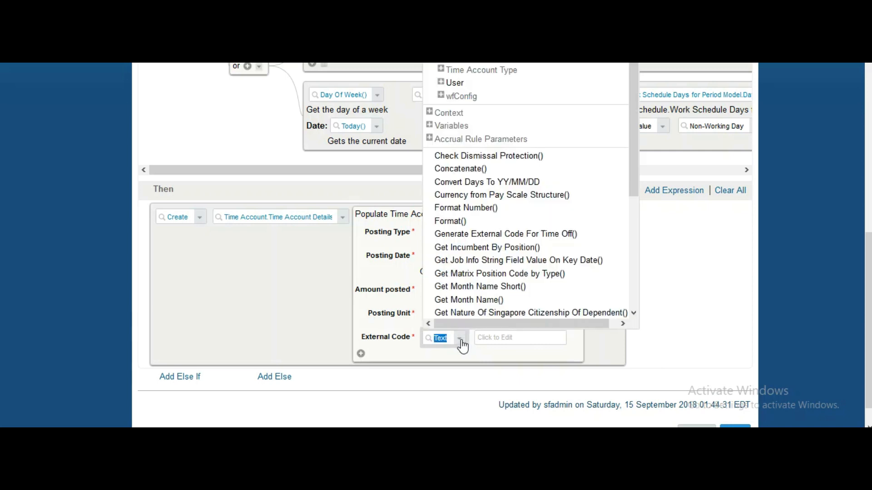
pyautogui.click(633, 313)
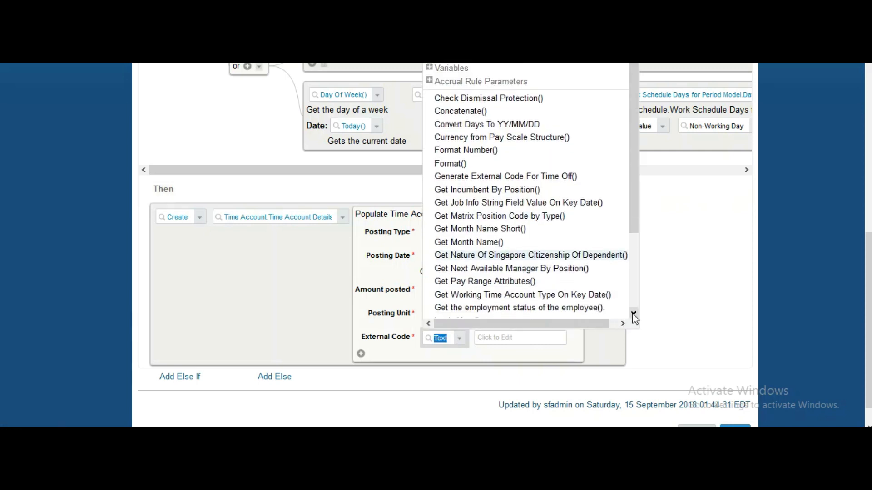
pyautogui.click(633, 313)
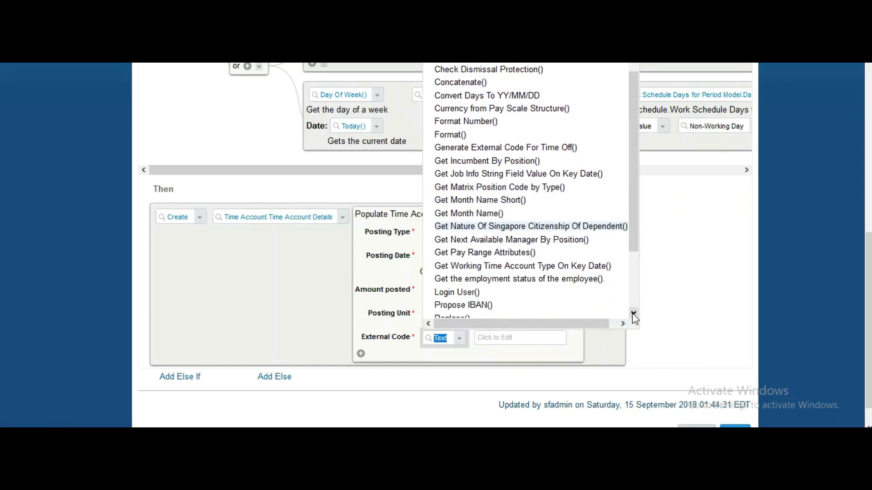
pyautogui.click(518, 150)
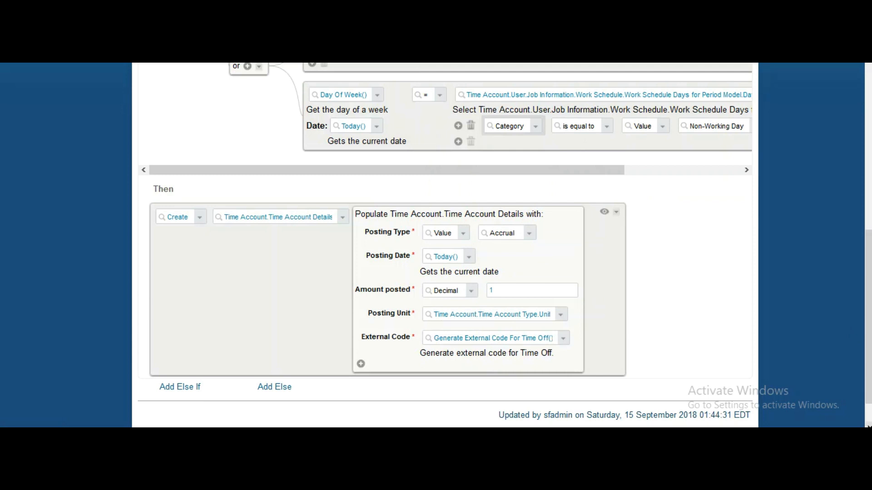
pyautogui.scroll(-1, 445, 245)
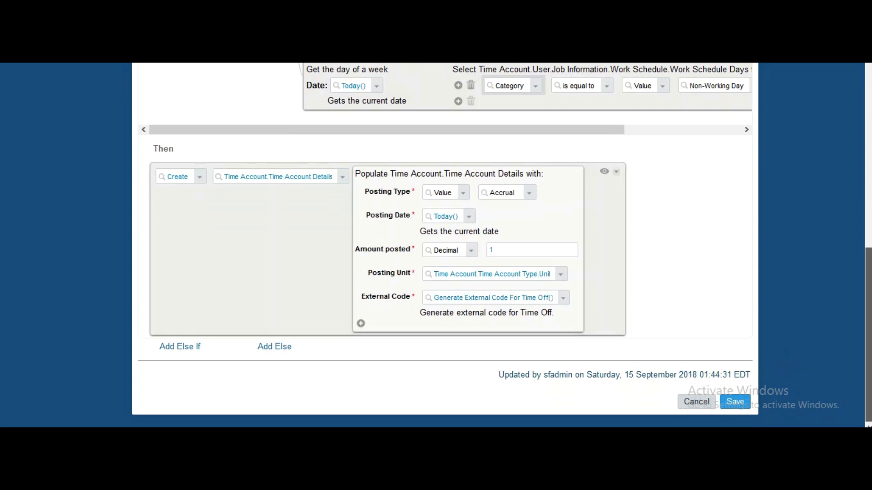
# - Check Comp_off_Rule's conditions and its Time Account Details output, and save the rule
pyautogui.scroll(1, 445, 245)
pyautogui.scroll(2, 445, 245)
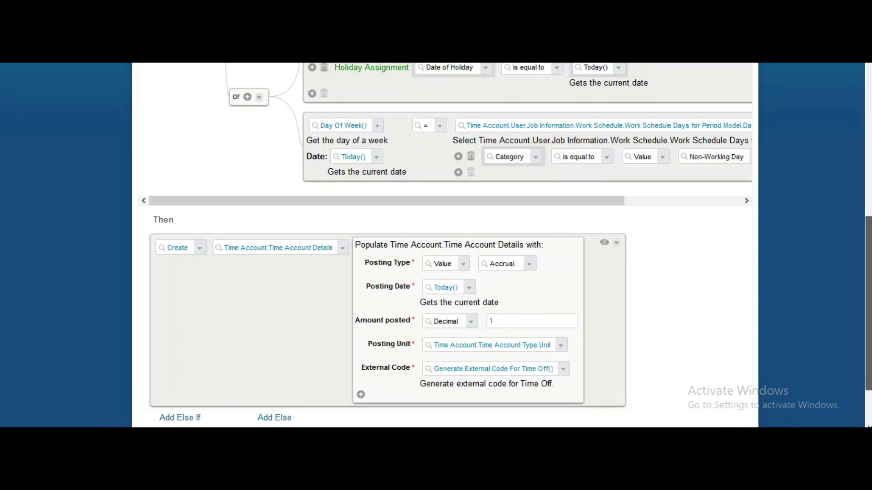
pyautogui.scroll(1, 445, 246)
pyautogui.scroll(1, 445, 245)
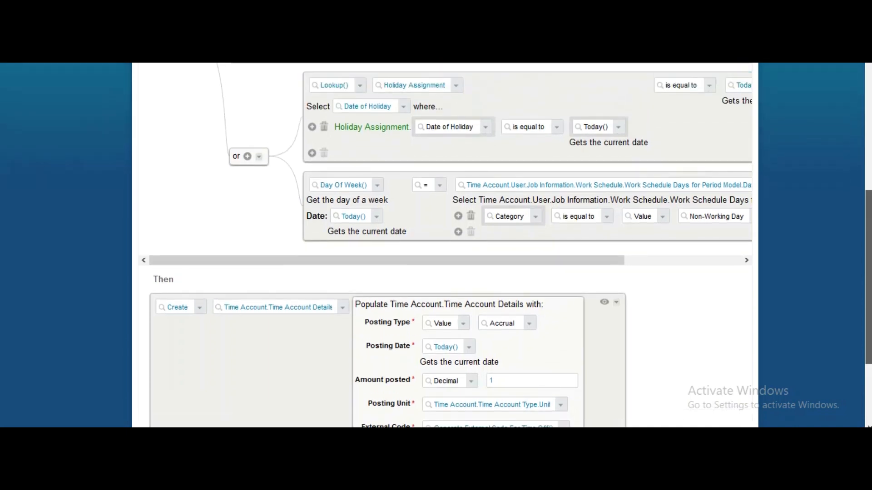
pyautogui.scroll(1, 445, 246)
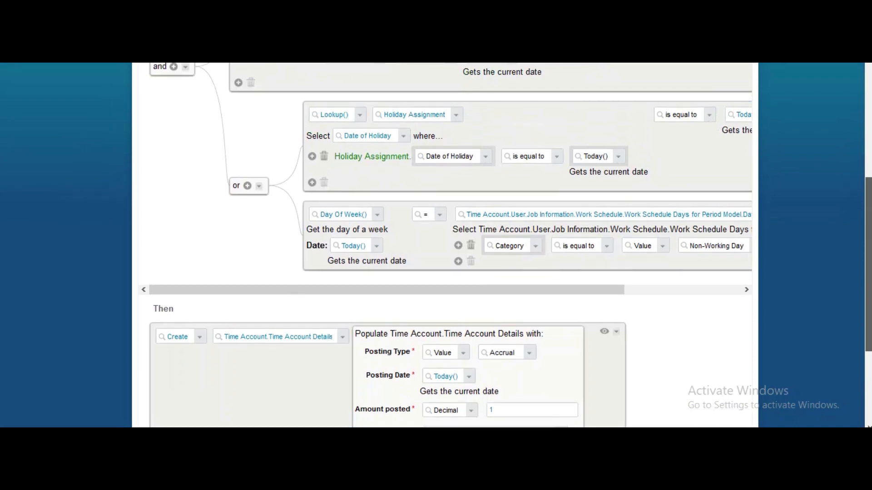
pyautogui.scroll(5, 869, 197)
pyautogui.moveTo(870, 197); pyautogui.dragTo(870, 337)
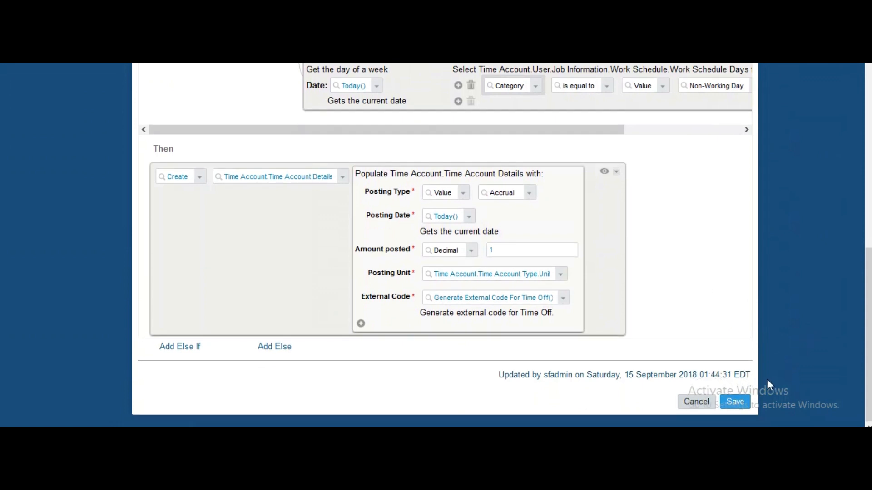
pyautogui.click(733, 404)
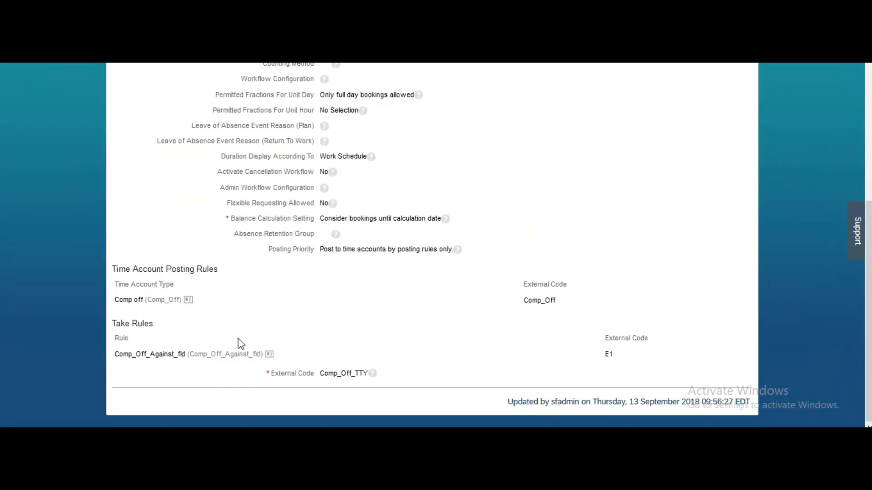
# - Open the Comp_Off_Against_fld take rule and examine its If condition, first Else If lookup on Employee Time and their error messages
pyautogui.click(270, 356)
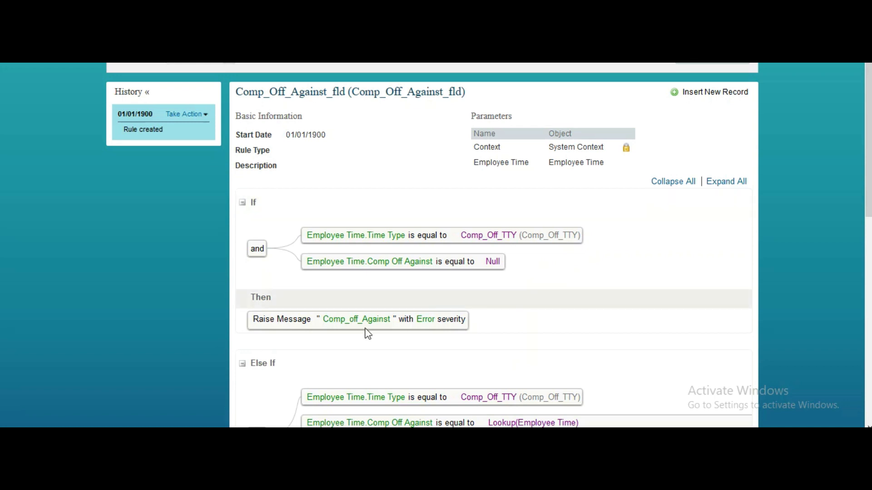
pyautogui.moveTo(366, 328)
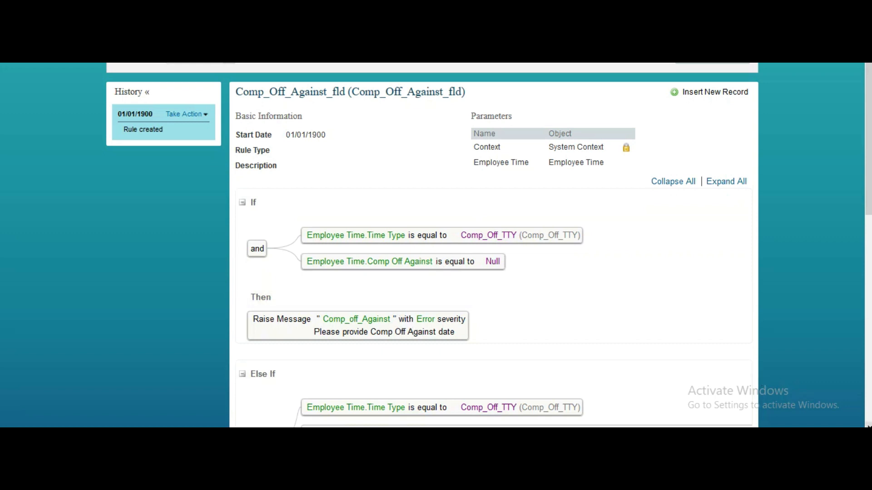
pyautogui.scroll(-5, 489, 245)
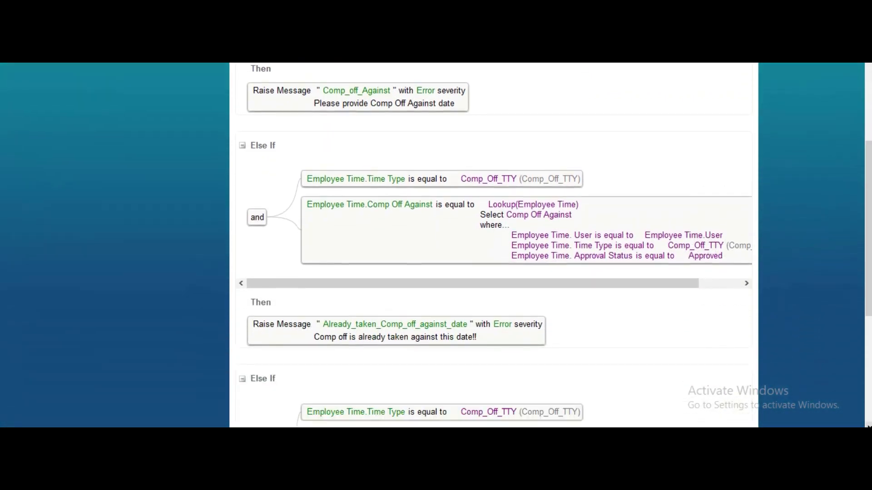
pyautogui.scroll(-1, 493, 245)
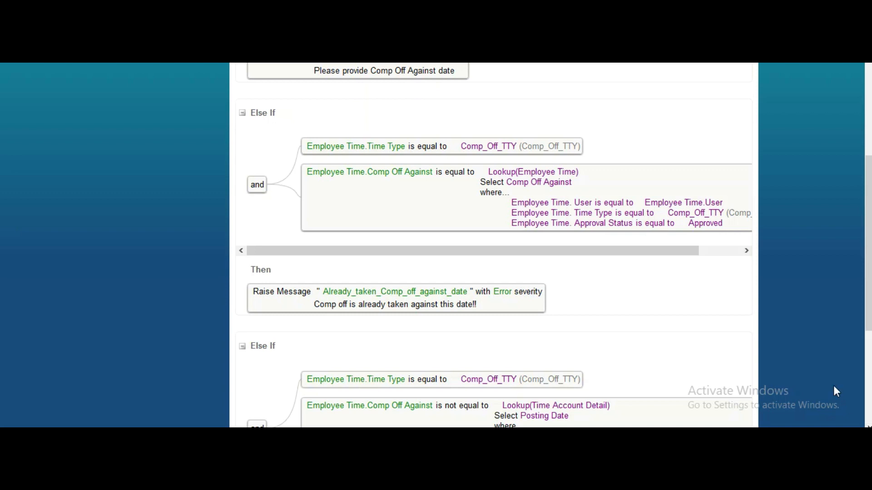
pyautogui.click(746, 251)
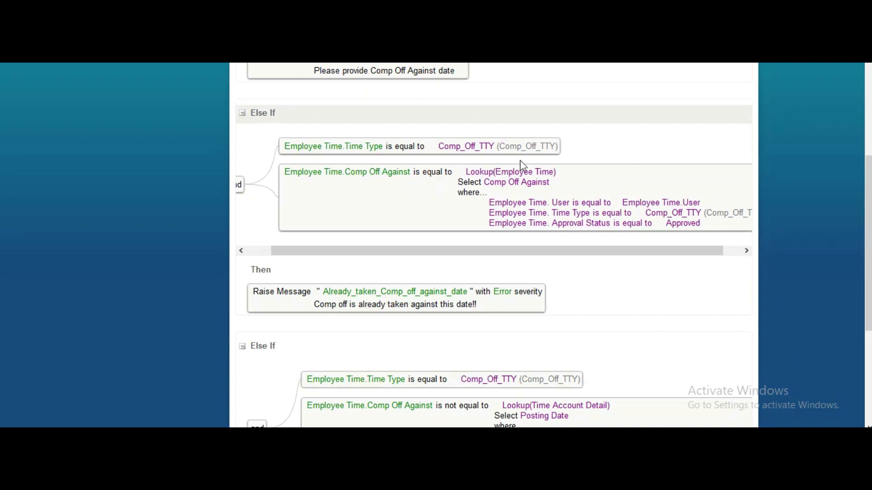
pyautogui.click(747, 252)
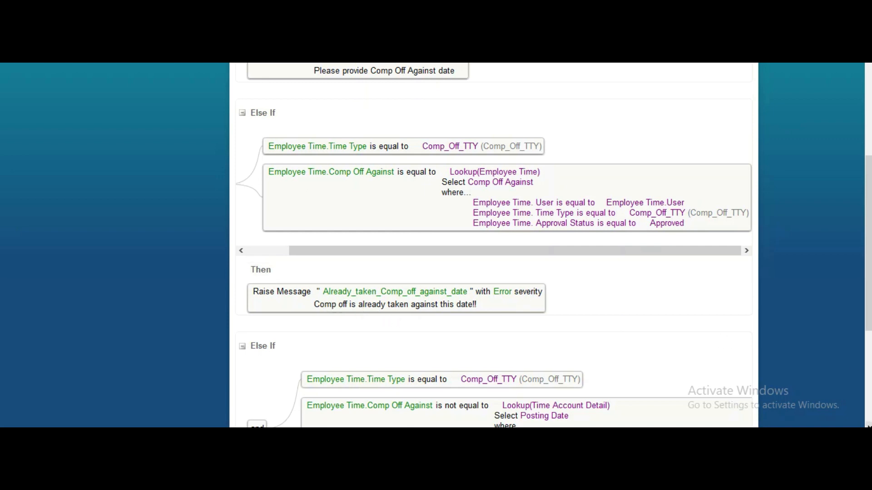
# - Examine the last Else If of Comp_Off_Against_fld, including its Time Account Detail lookup, Date Plus() arguments and error message
pyautogui.scroll(-5, 494, 245)
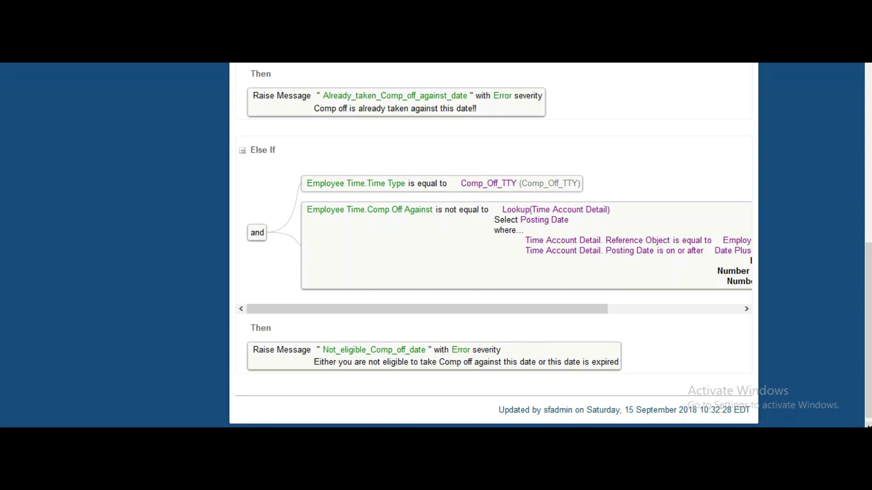
pyautogui.click(746, 309)
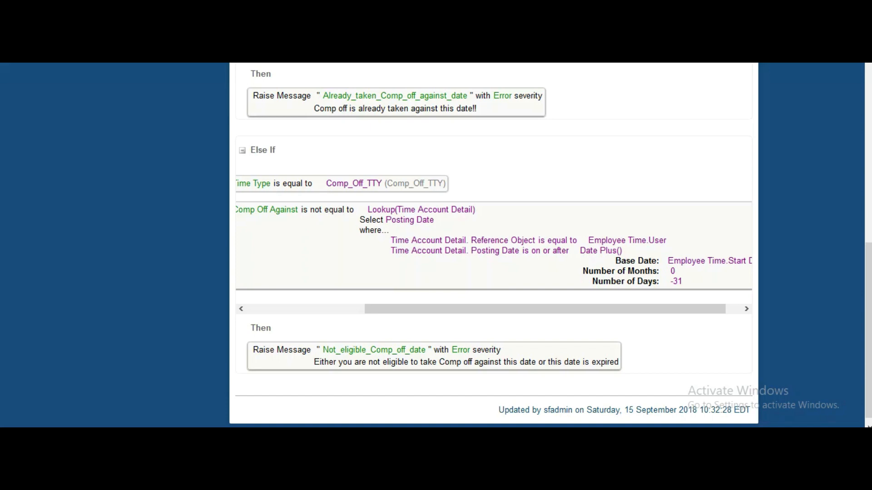
pyautogui.scroll(7, 494, 245)
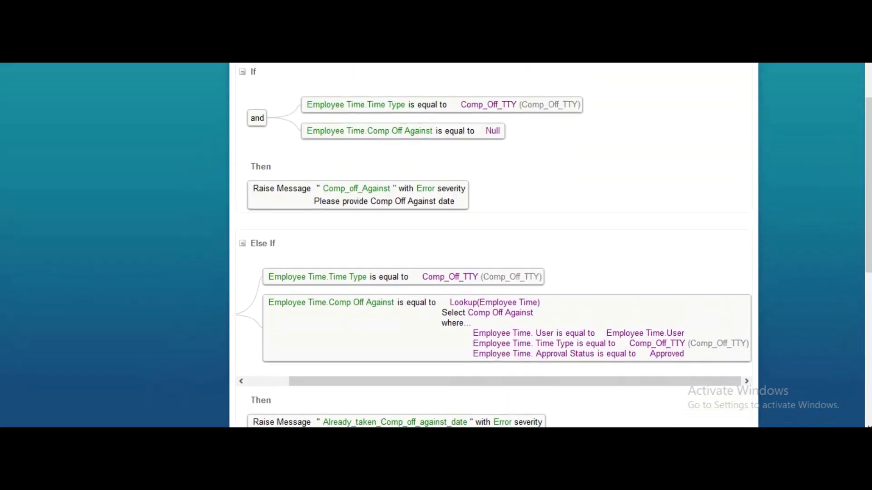
pyautogui.scroll(4, 493, 245)
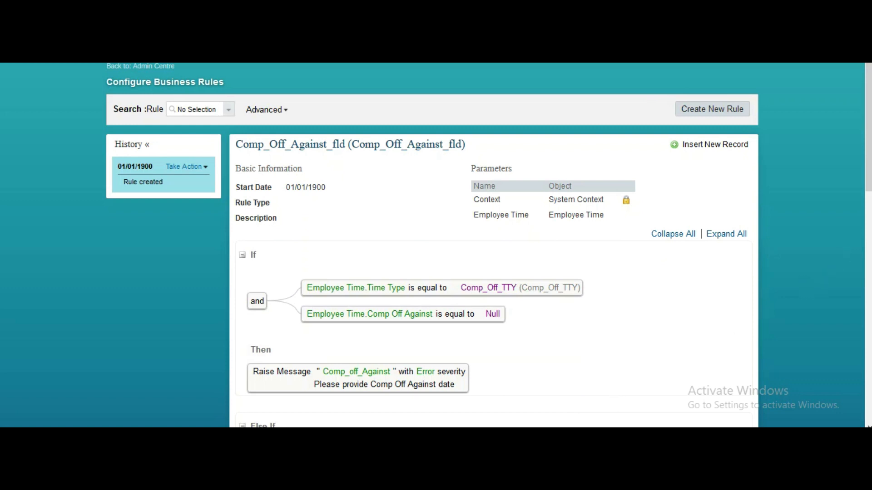
# - Switch to the browser window with Comp_off_Rule and open its 01/01/1900 record for correction
pyautogui.moveTo(613, 450)
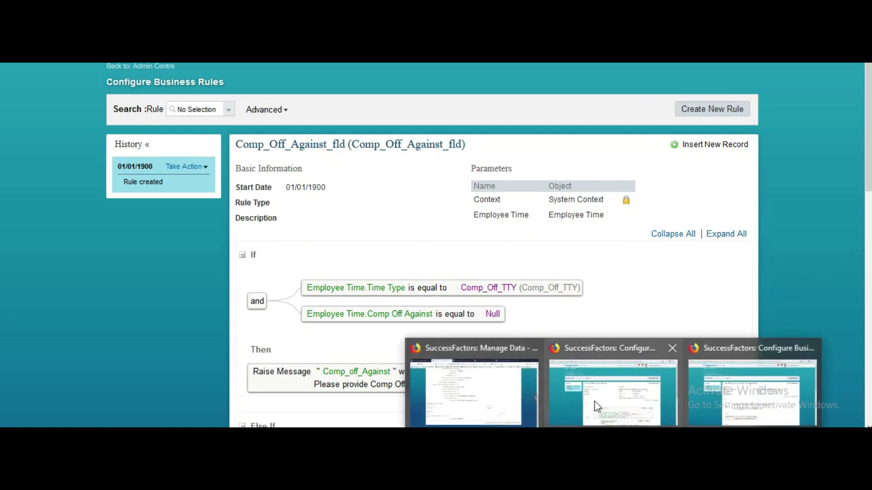
pyautogui.moveTo(595, 402)
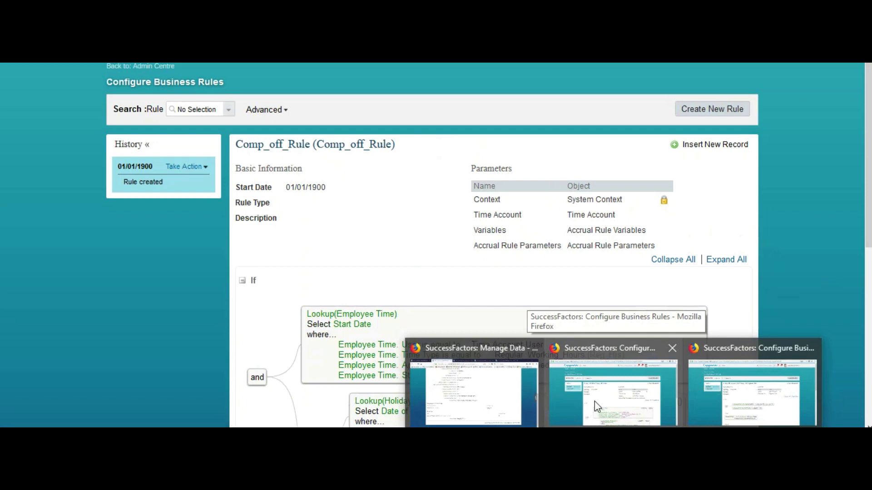
pyautogui.click(595, 401)
pyautogui.click(187, 166)
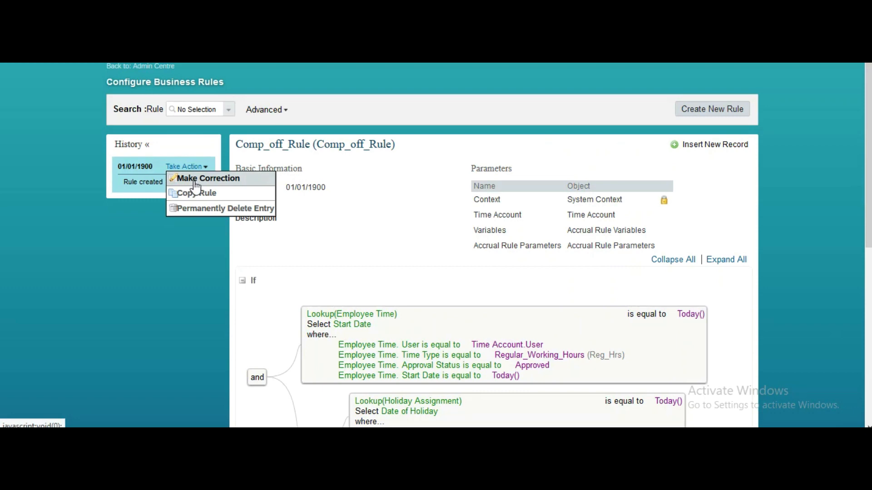
pyautogui.click(194, 181)
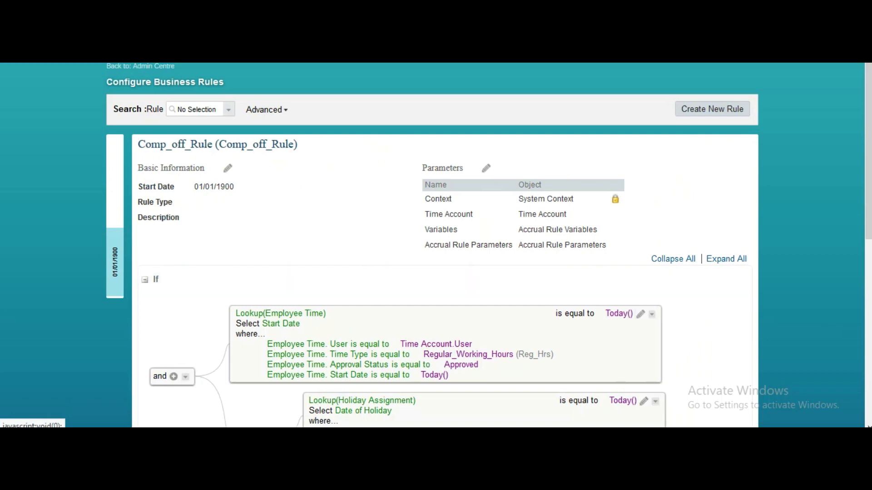
# - Add an Else If branch after the accrual output, using Calculate Balance() as its left expression
pyautogui.scroll(-7, 436, 245)
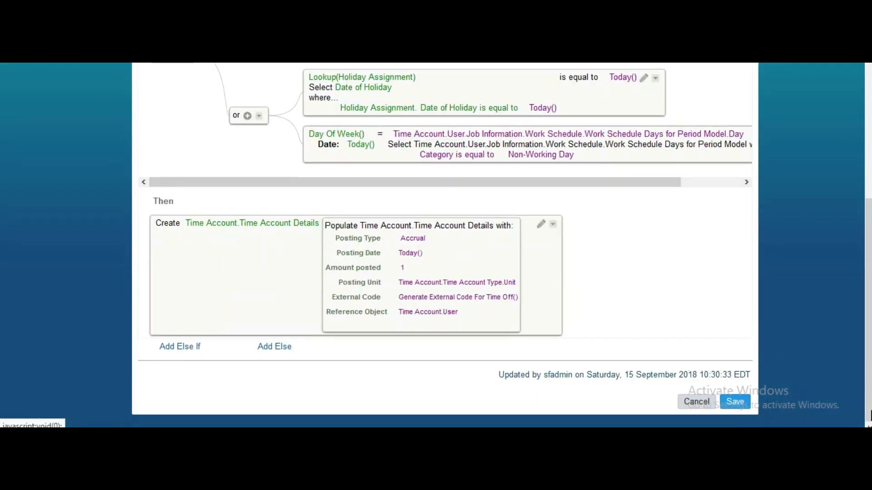
pyautogui.click(177, 349)
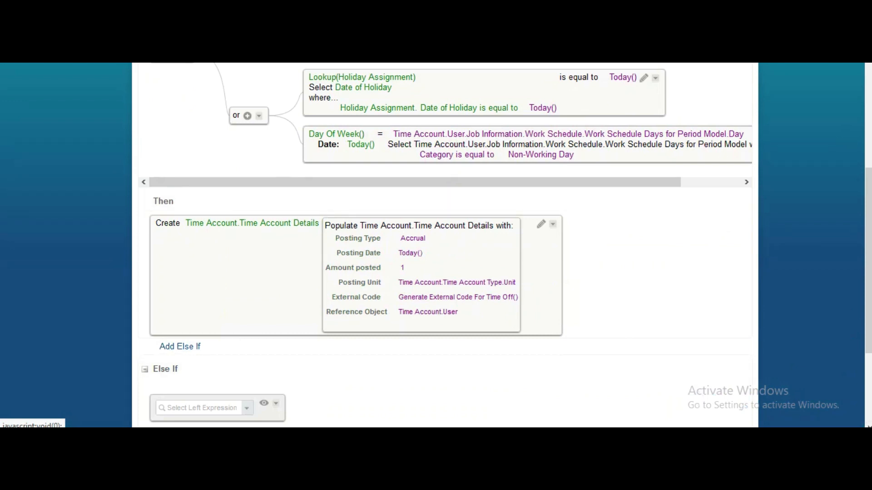
pyautogui.scroll(-3, 868, 417)
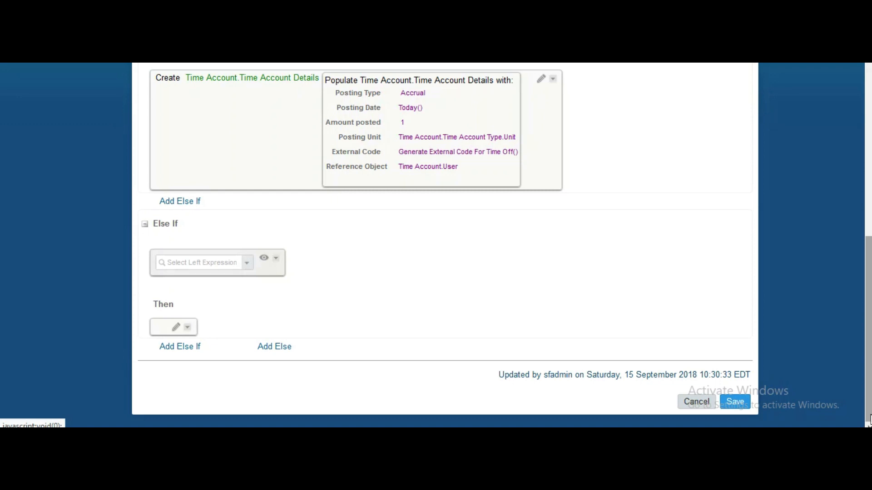
pyautogui.click(247, 262)
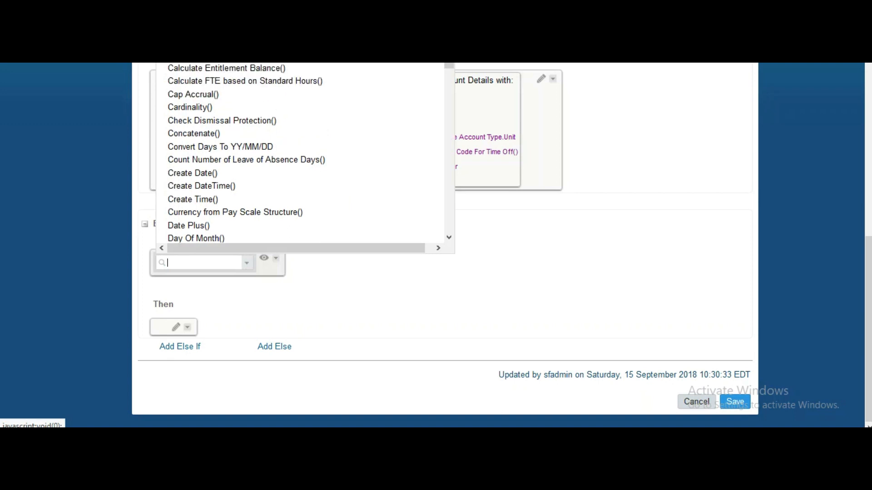
pyautogui.scroll(1, 300, 155)
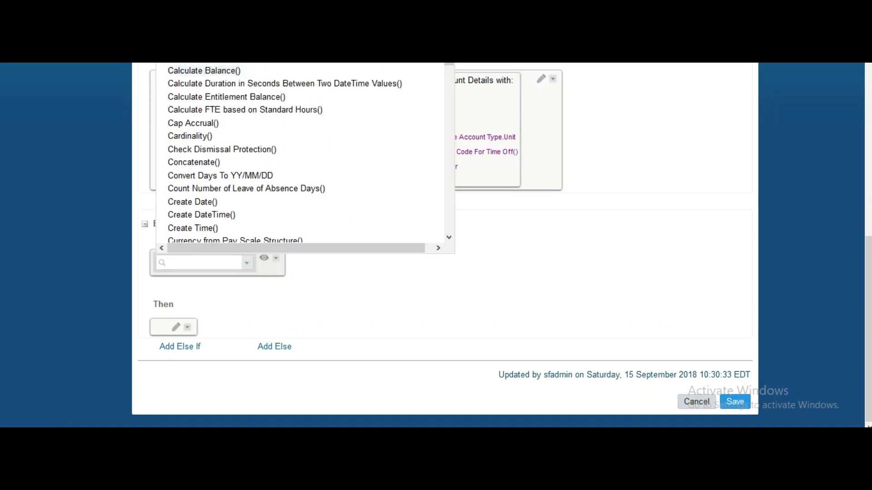
pyautogui.click(226, 71)
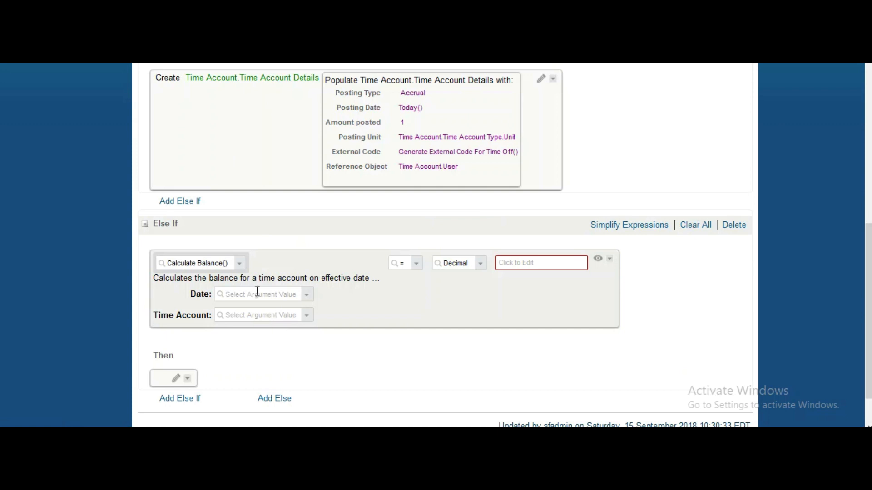
# - Set the Calculate Balance() arguments to Today() for Date and Time Account for Time Account
pyautogui.click(312, 296)
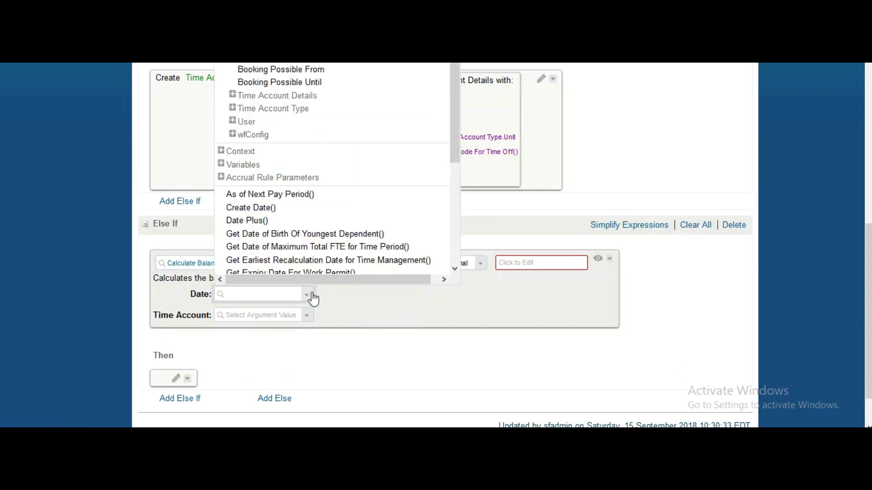
pyautogui.click(455, 268)
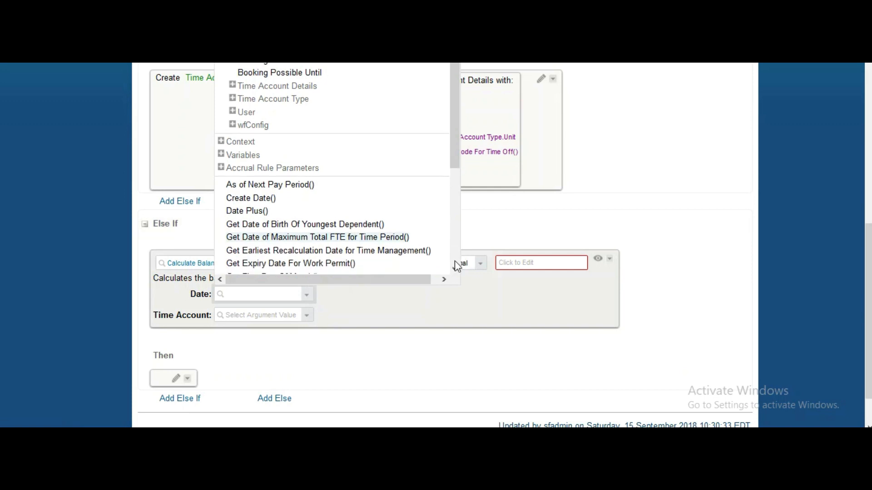
pyautogui.scroll(-3, 456, 267)
pyautogui.scroll(-1, 454, 261)
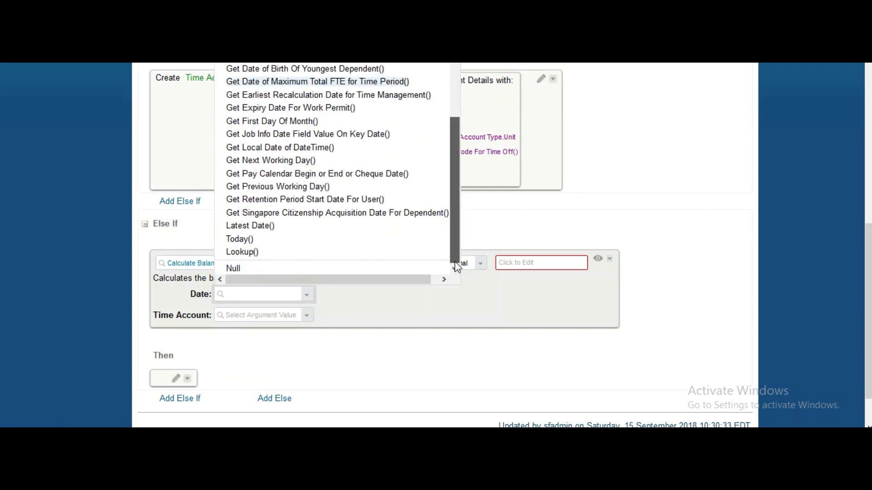
pyautogui.click(243, 237)
pyautogui.click(307, 325)
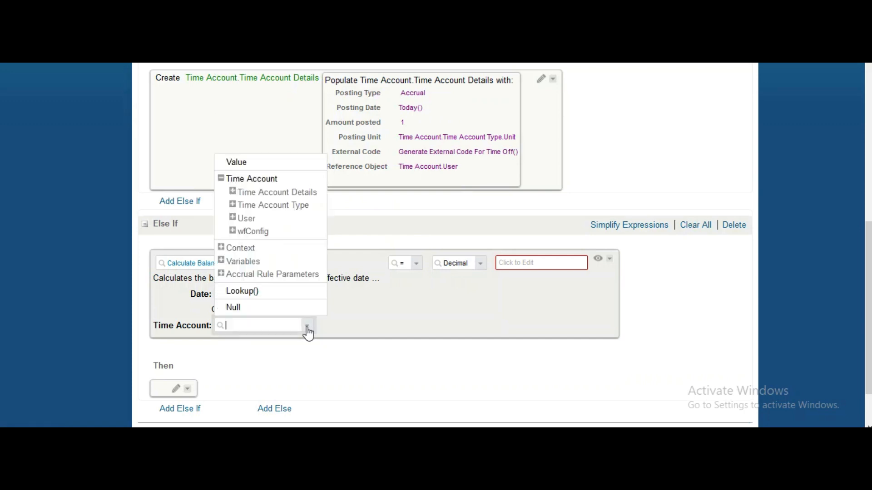
pyautogui.click(253, 181)
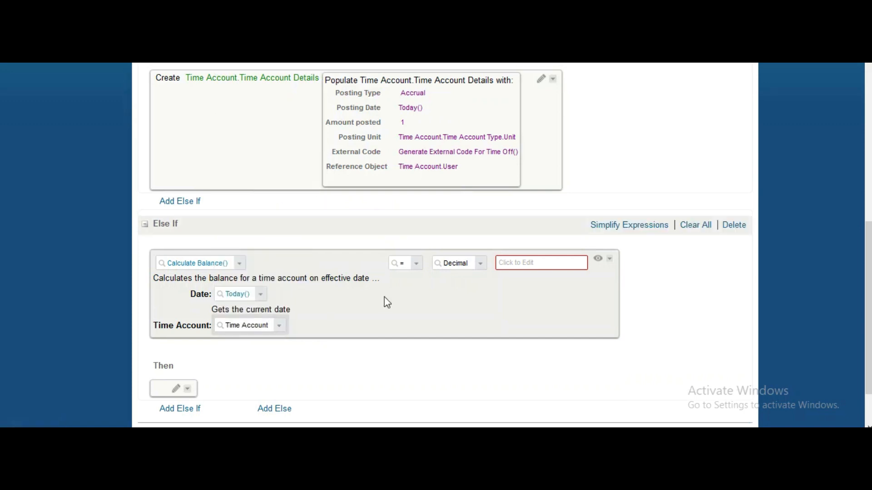
# - Make the Else If condition require a calculated balance greater than (>) the decimal value 0
pyautogui.click(416, 264)
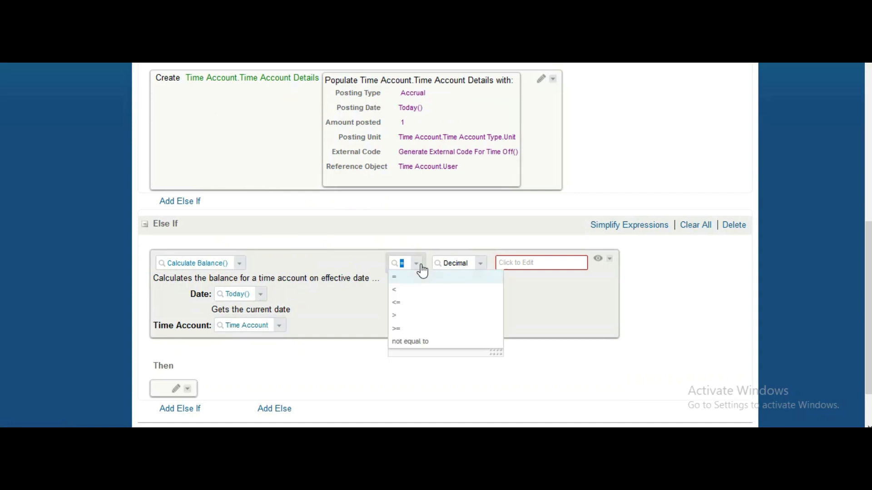
pyautogui.click(420, 316)
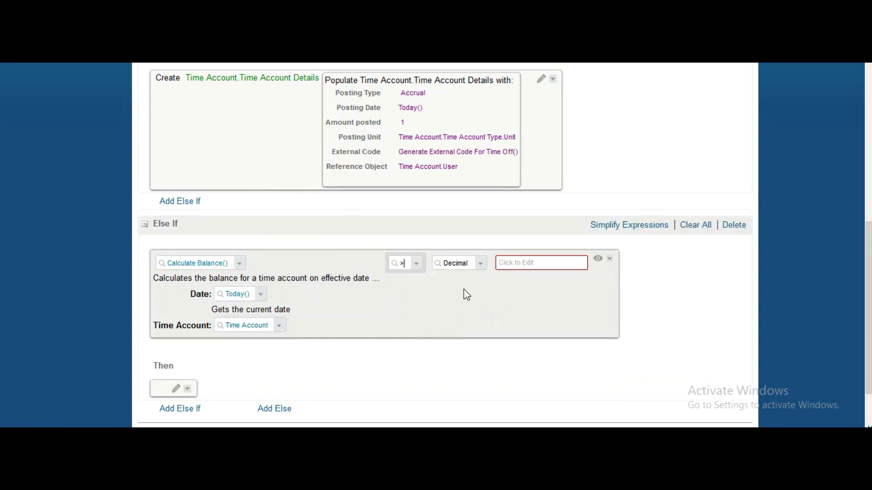
pyautogui.click(512, 267)
pyautogui.write('0')
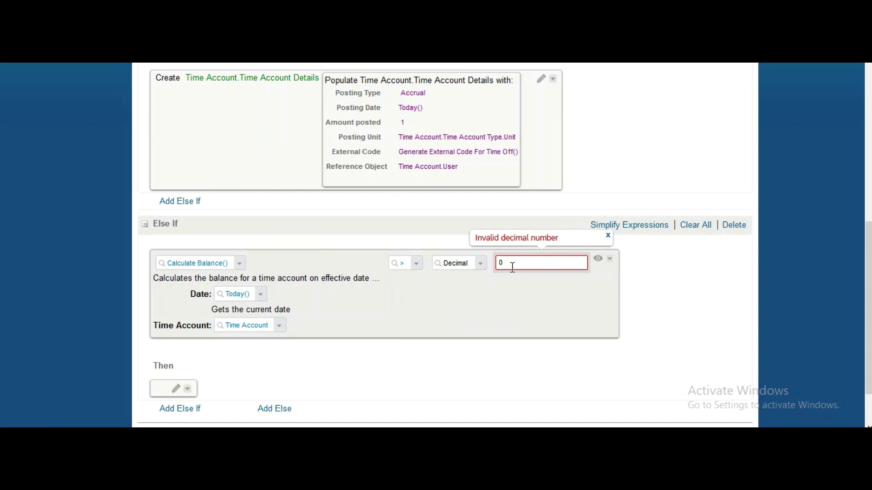
pyautogui.click(486, 295)
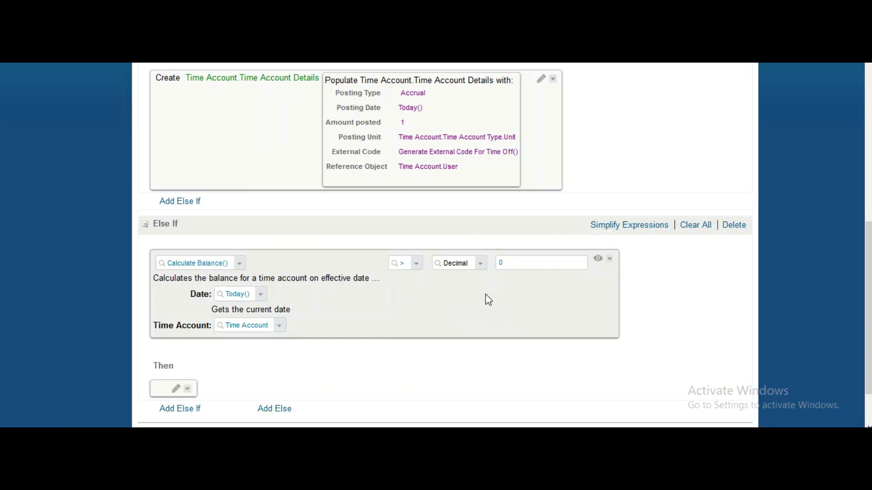
# - Wrap the Else If balance condition in a parent And and add a second, empty expression under it
pyautogui.click(611, 259)
pyautogui.moveTo(629, 290)
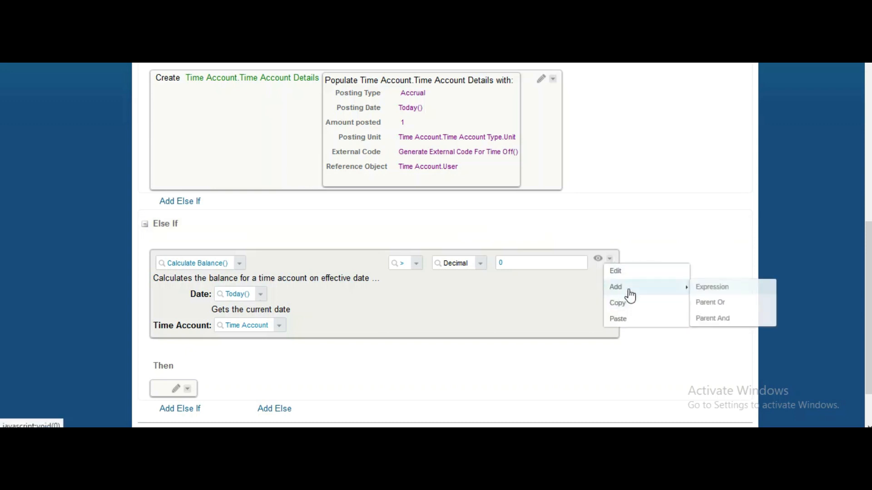
pyautogui.click(711, 319)
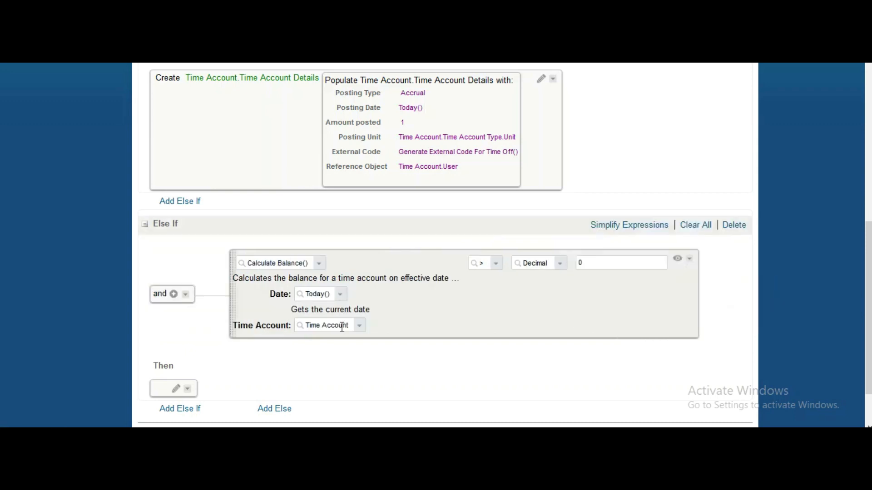
pyautogui.click(174, 294)
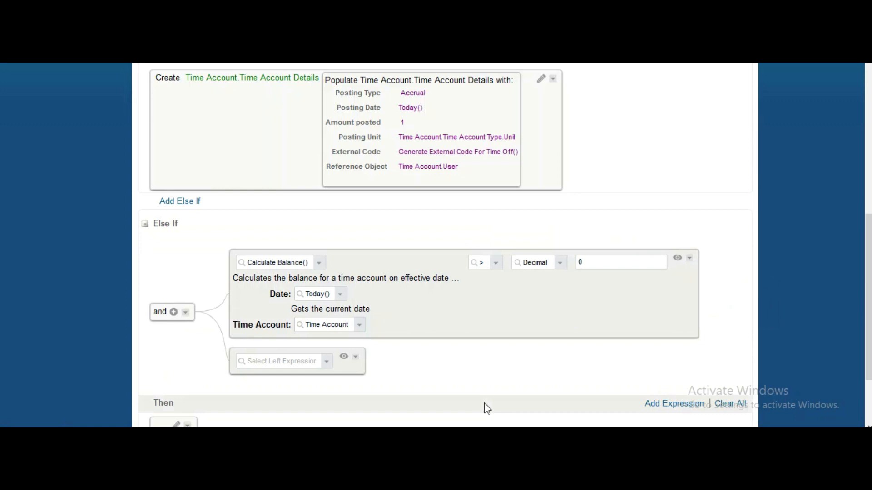
# - Make the second And expression a Lookup() on Time Account Detail that selects Posting Date as output field
pyautogui.click(327, 362)
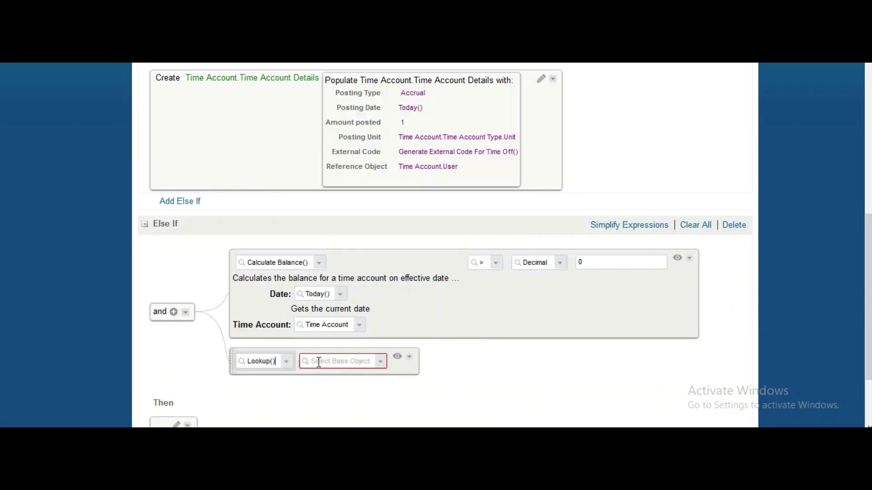
pyautogui.click(319, 362)
pyautogui.write('t')
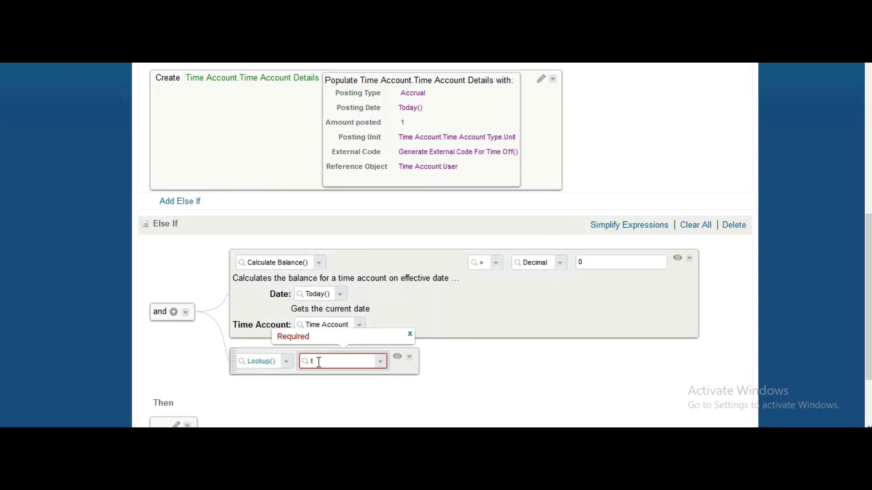
pyautogui.write('ime accou')
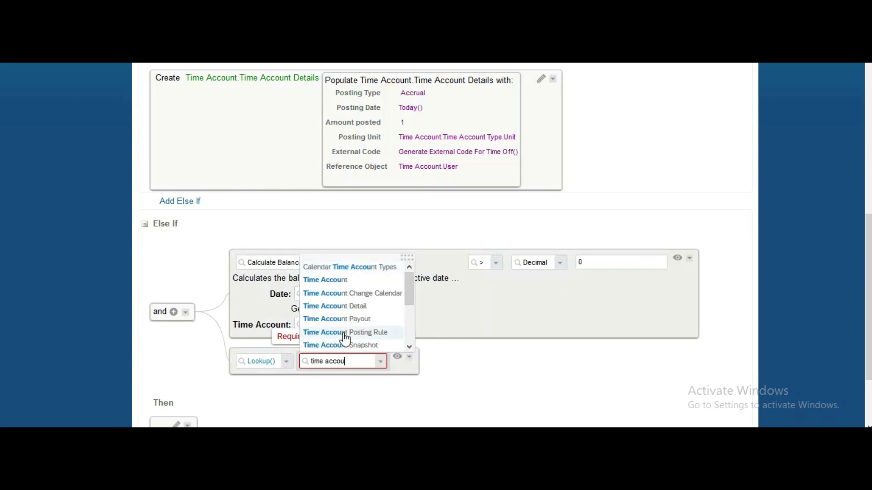
pyautogui.click(344, 307)
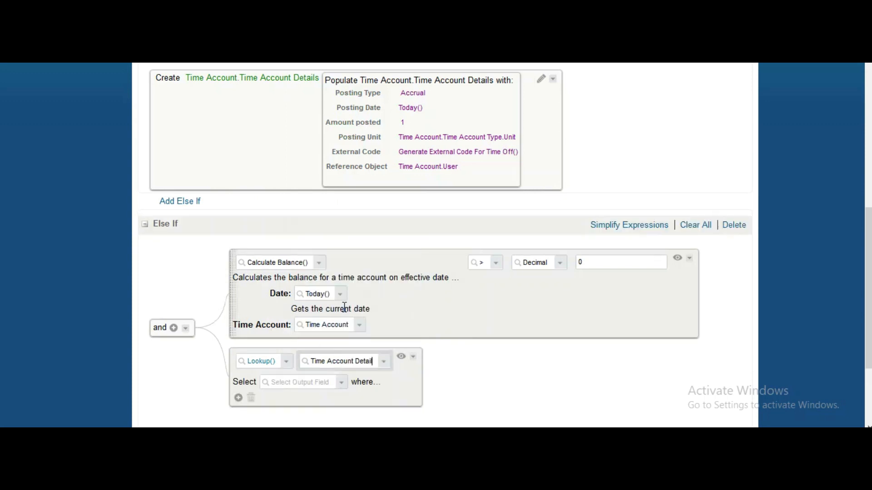
pyautogui.click(341, 383)
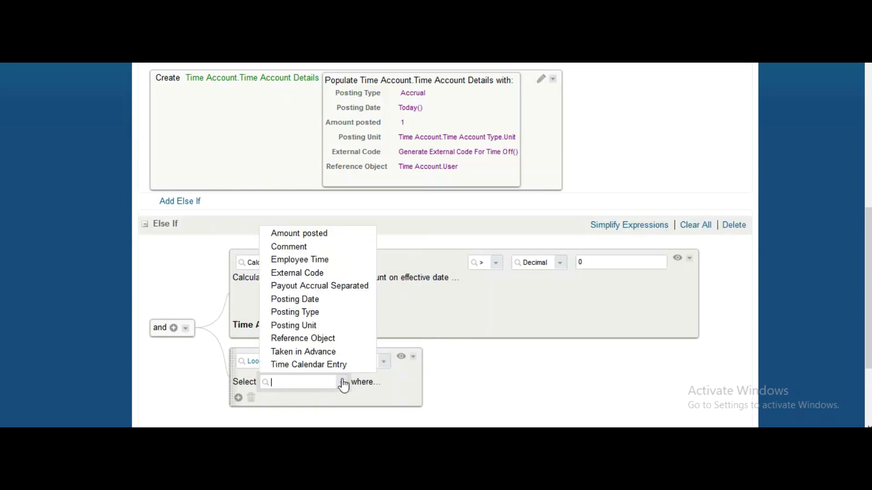
pyautogui.click(307, 301)
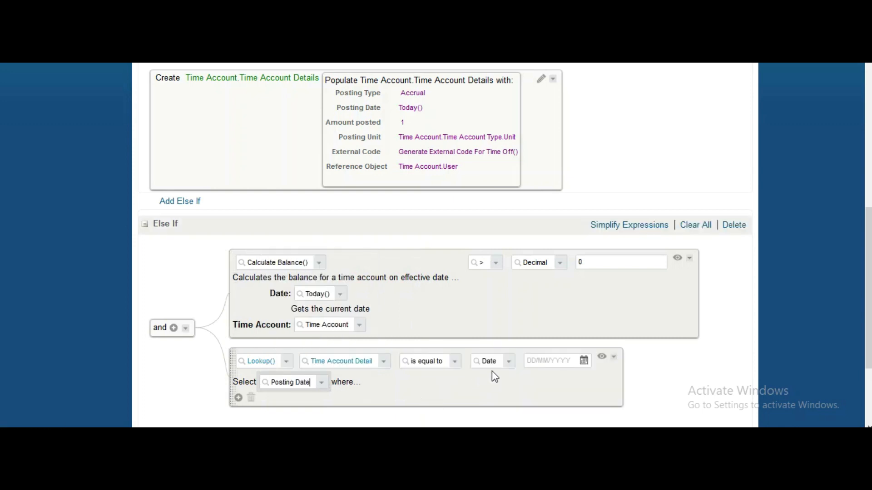
# - Compare the looked-up Posting Date with Date Plus(), using Today() as its Base Date
pyautogui.click(511, 363)
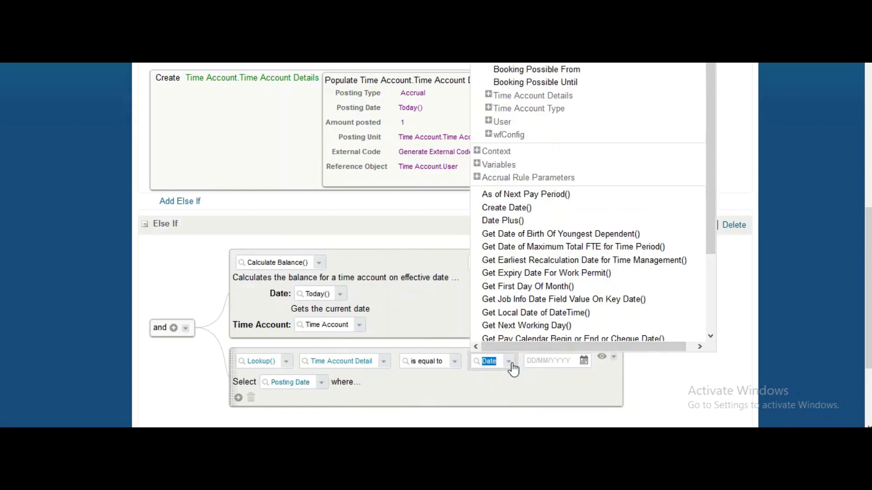
pyautogui.scroll(-3, 711, 318)
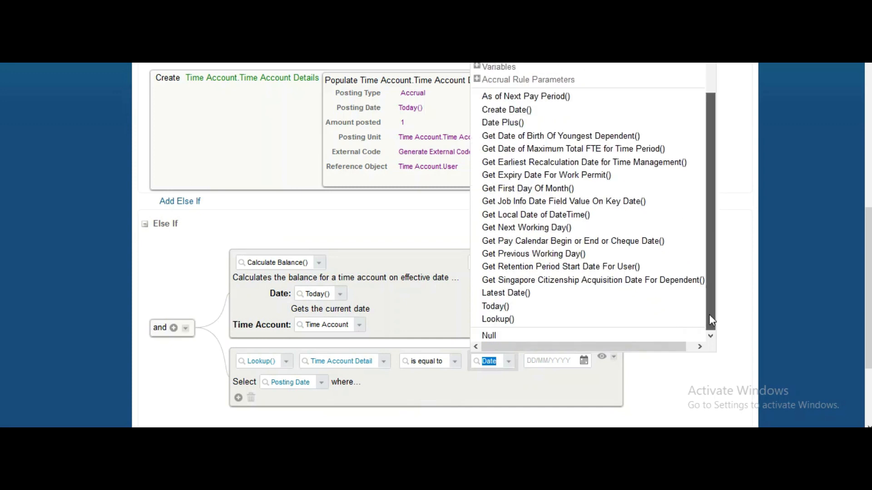
pyautogui.click(502, 122)
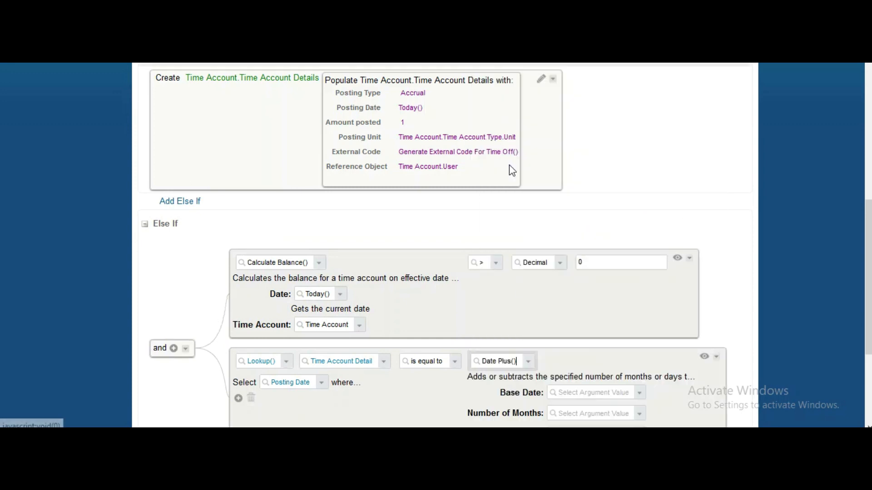
pyautogui.click(638, 394)
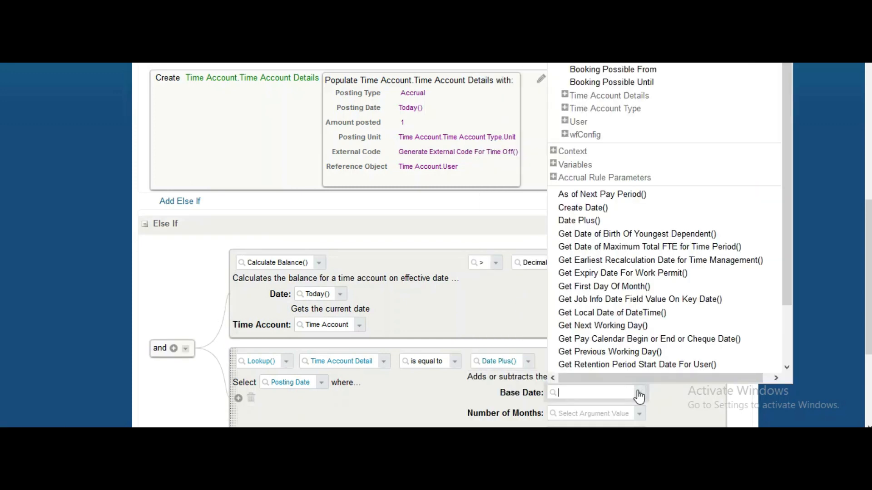
pyautogui.scroll(-2, 789, 348)
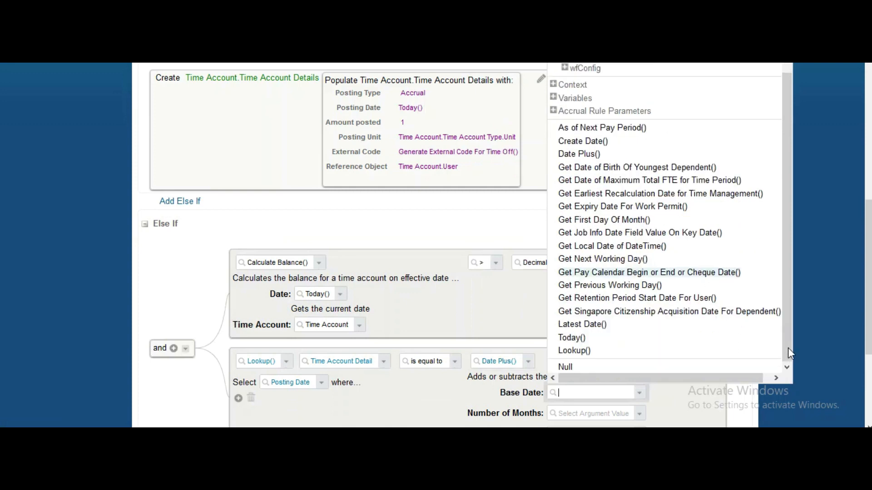
pyautogui.click(577, 341)
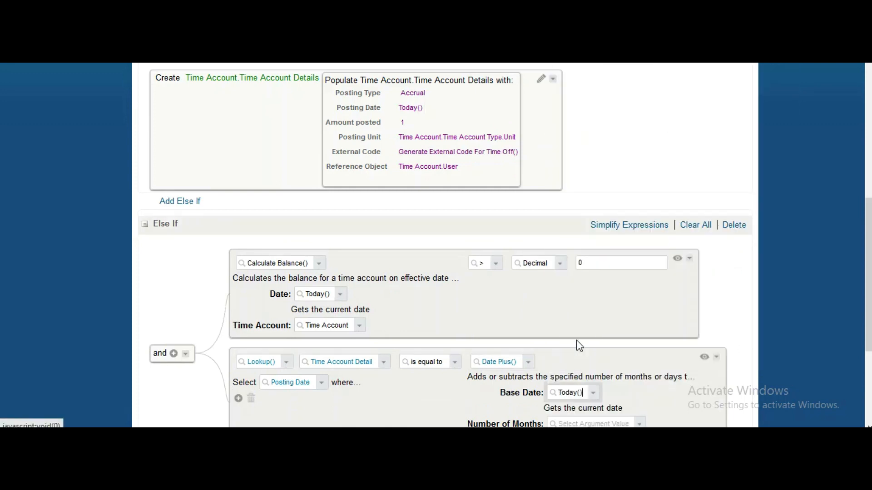
# - Set the Date Plus() arguments to the number 0 for Number of Months and -31 for Number of Days
pyautogui.scroll(-4, 809, 397)
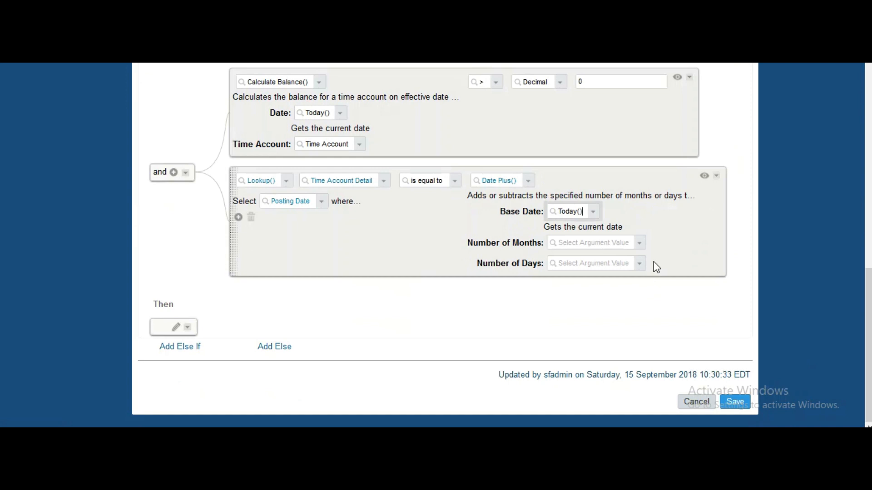
pyautogui.click(640, 244)
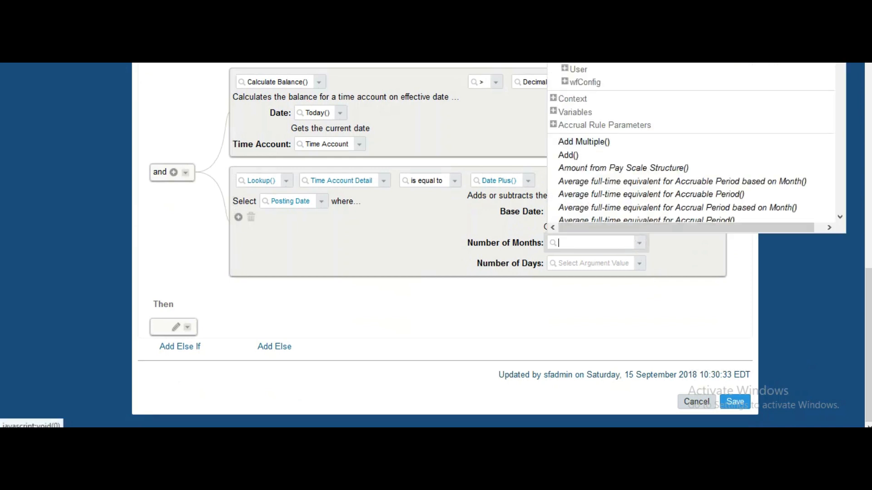
pyautogui.click(574, 64)
pyautogui.click(638, 244)
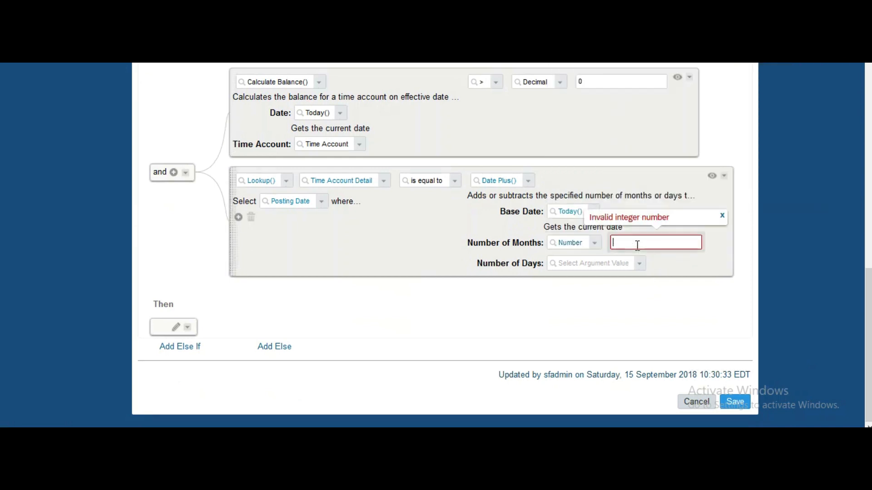
pyautogui.write('0')
pyautogui.click(638, 265)
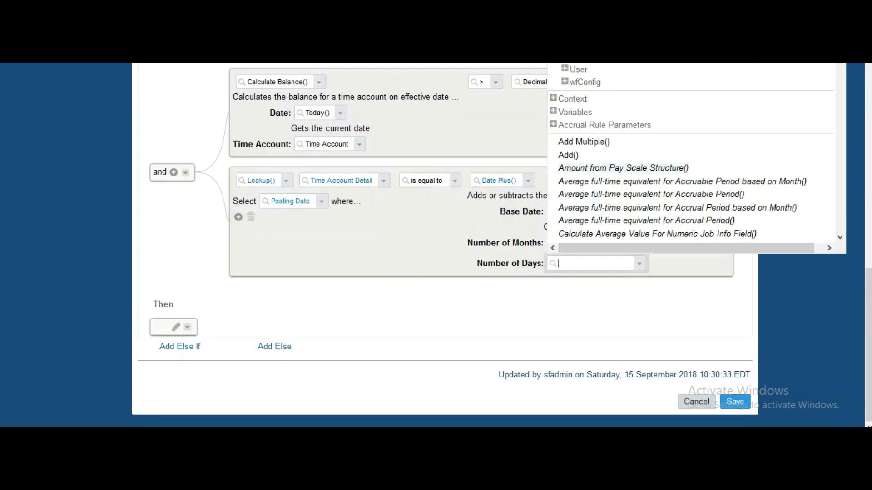
pyautogui.click(612, 63)
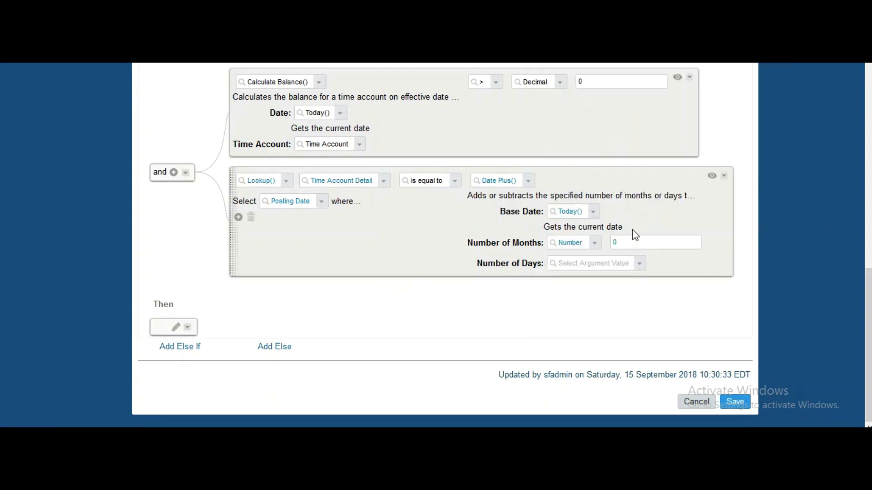
pyautogui.click(640, 265)
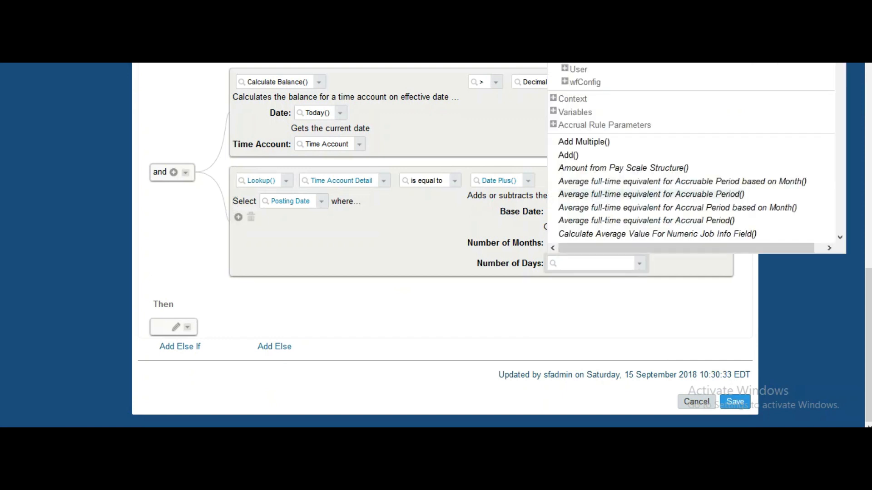
pyautogui.click(608, 64)
pyautogui.click(641, 262)
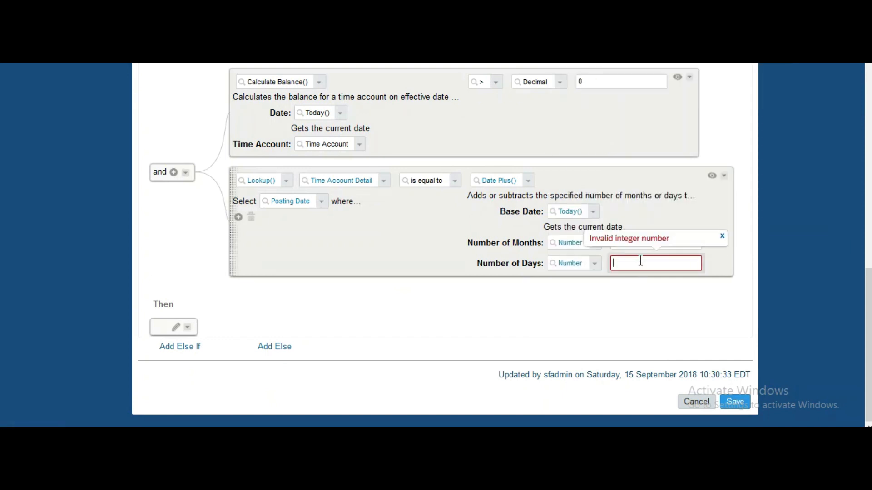
pyautogui.write('-31')
pyautogui.click(425, 258)
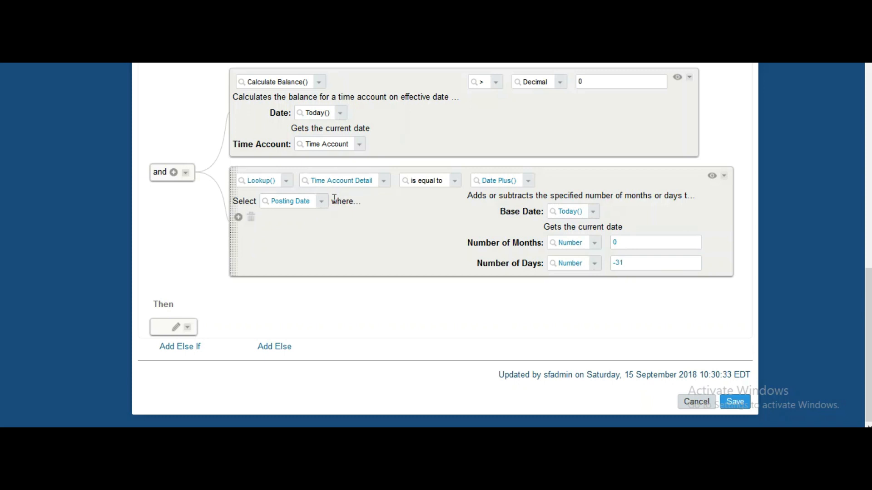
# - Add a where condition to the lookup requiring Reference Object to be equal to Time Account.User
pyautogui.click(238, 217)
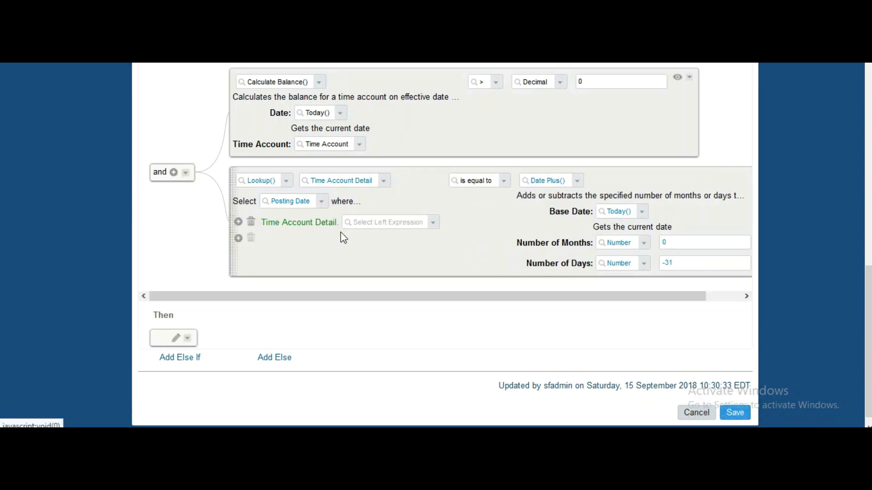
pyautogui.click(434, 225)
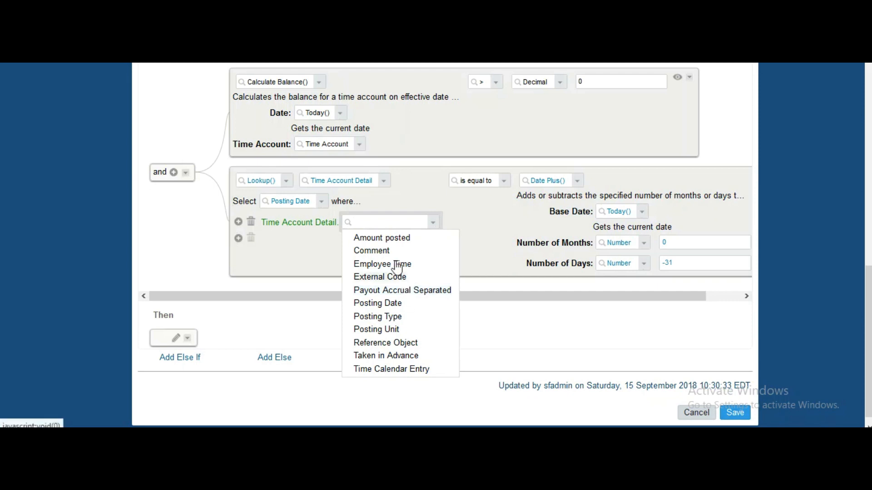
pyautogui.click(390, 344)
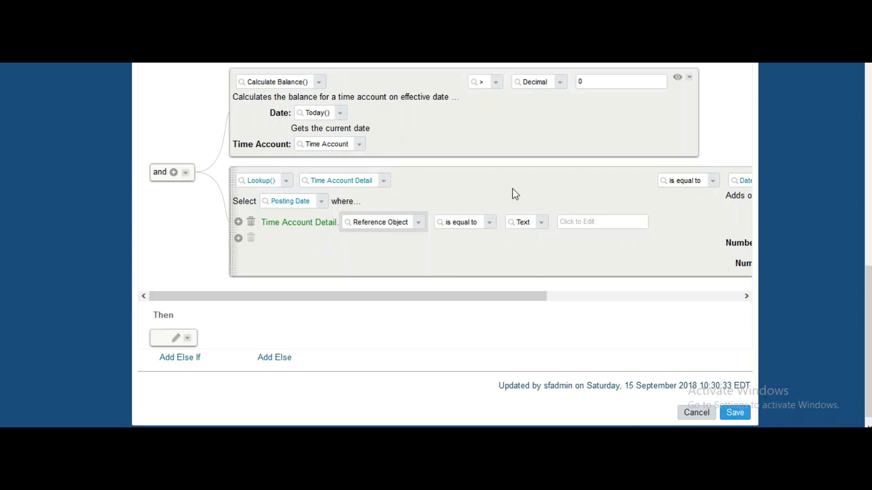
pyautogui.click(542, 222)
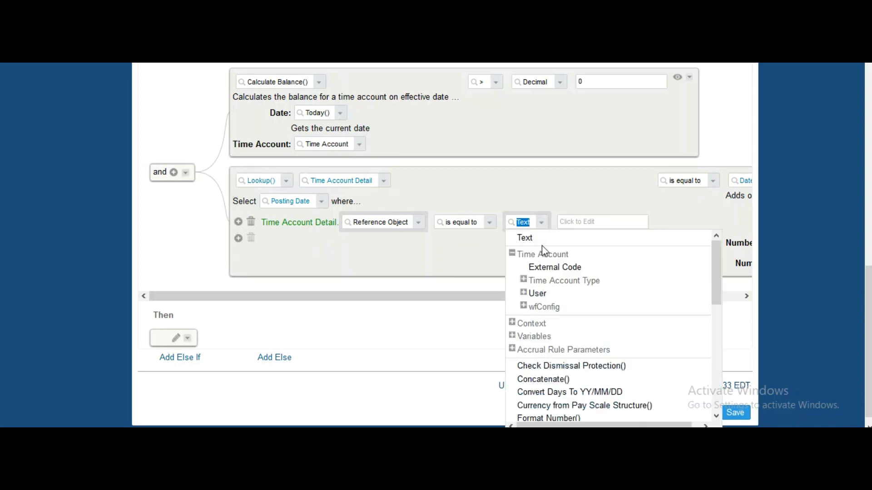
pyautogui.click(535, 293)
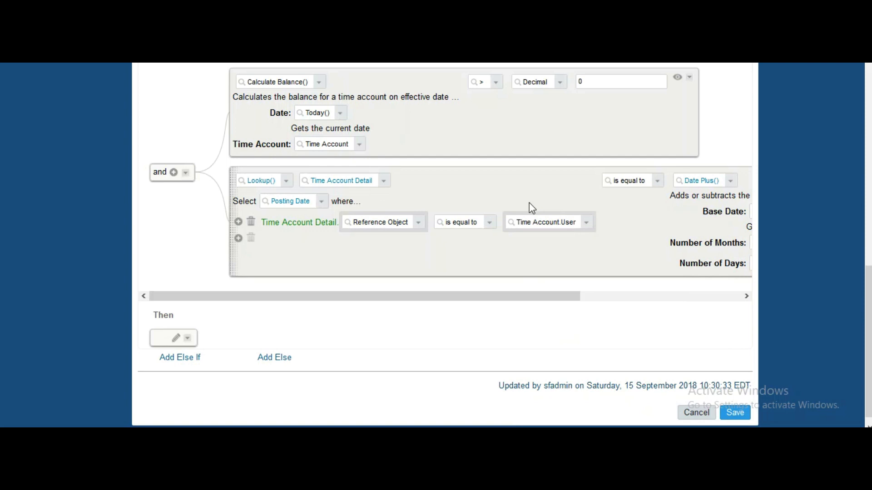
# - Add a second where condition to the lookup requiring Amount posted to be greater than (>) the decimal value 0
pyautogui.click(239, 239)
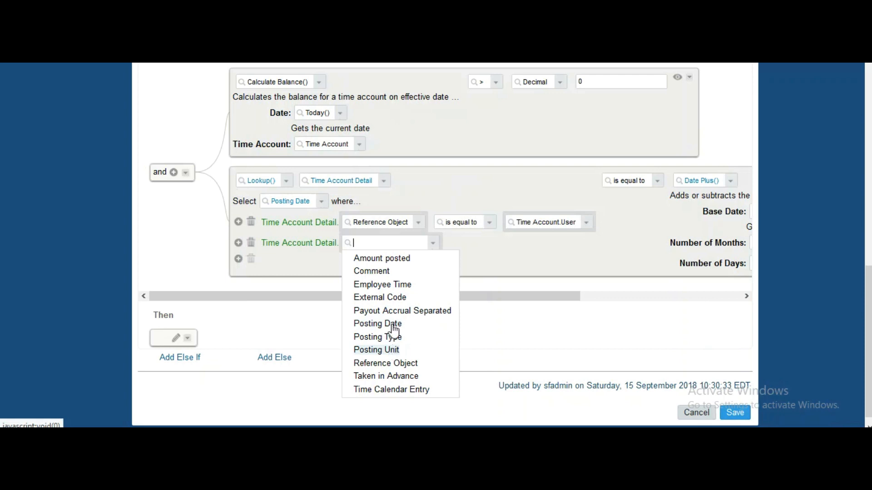
pyautogui.click(394, 259)
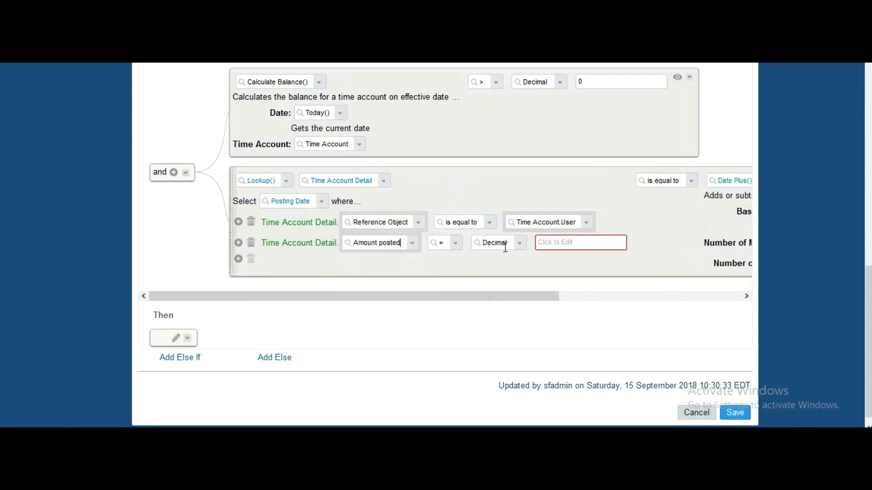
pyautogui.click(457, 244)
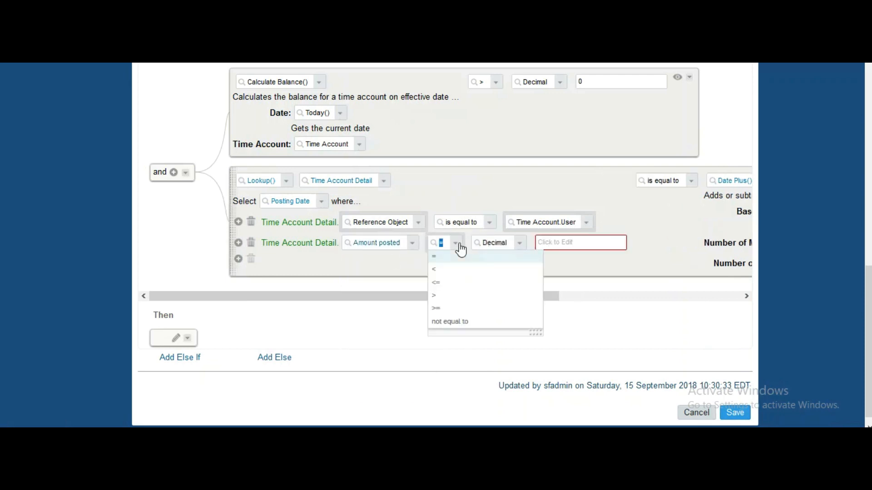
pyautogui.click(463, 298)
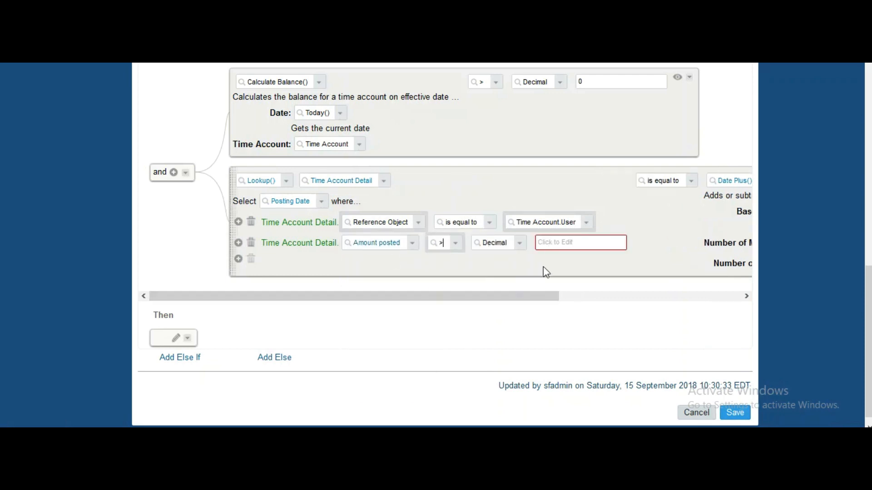
pyautogui.click(575, 242)
pyautogui.write('0')
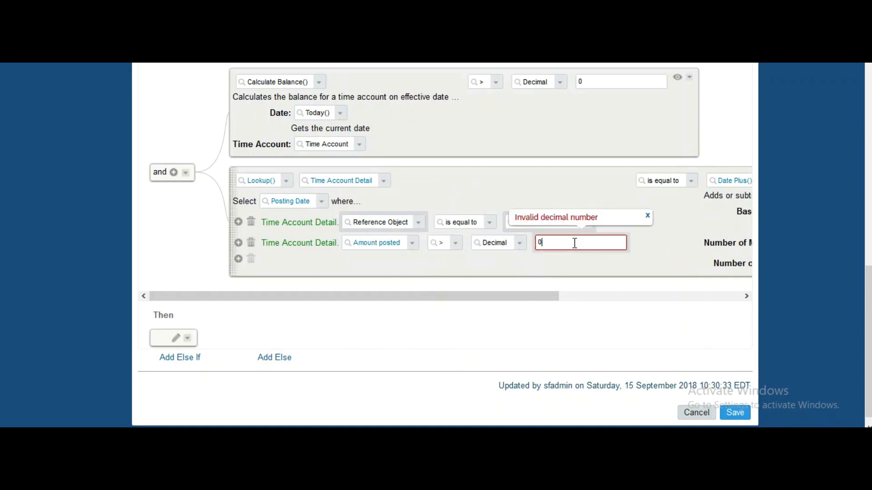
pyautogui.click(575, 266)
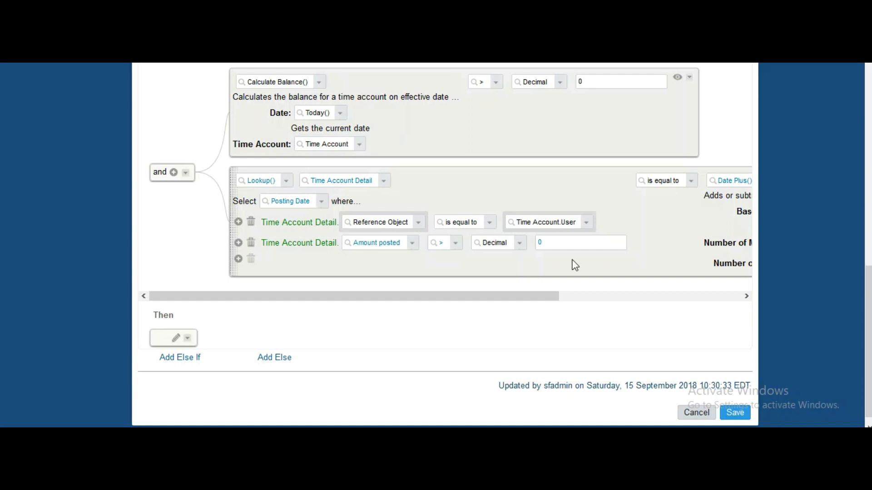
# - Add a third where condition to the Time Account Detail lookup requiring Posting Date to be equal to Date Plus() with Today() as Base Date
pyautogui.click(238, 259)
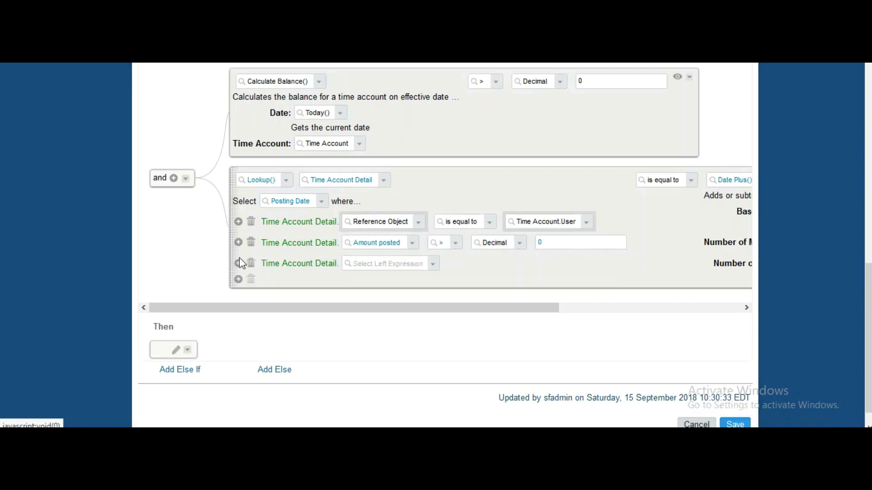
pyautogui.click(432, 266)
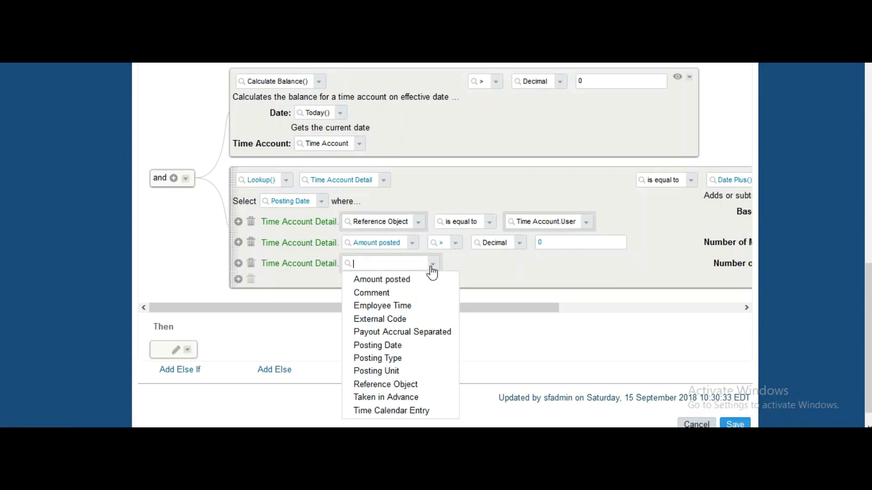
pyautogui.click(381, 345)
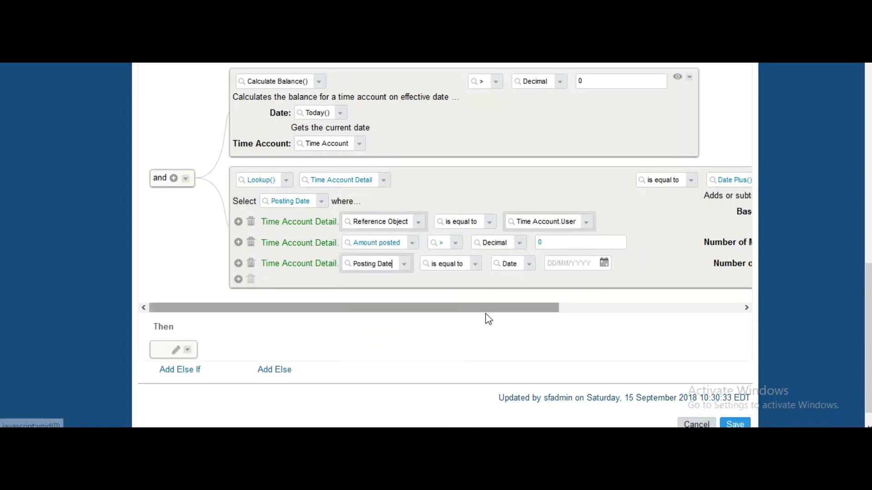
pyautogui.click(529, 265)
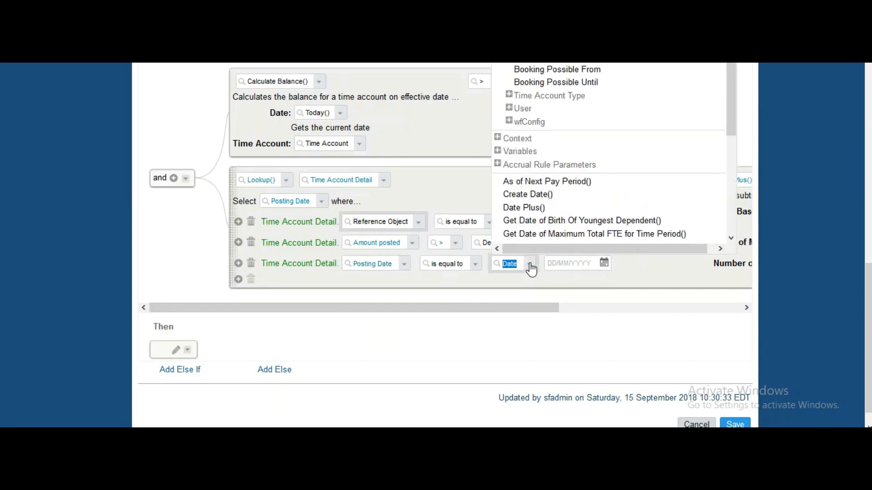
pyautogui.click(520, 208)
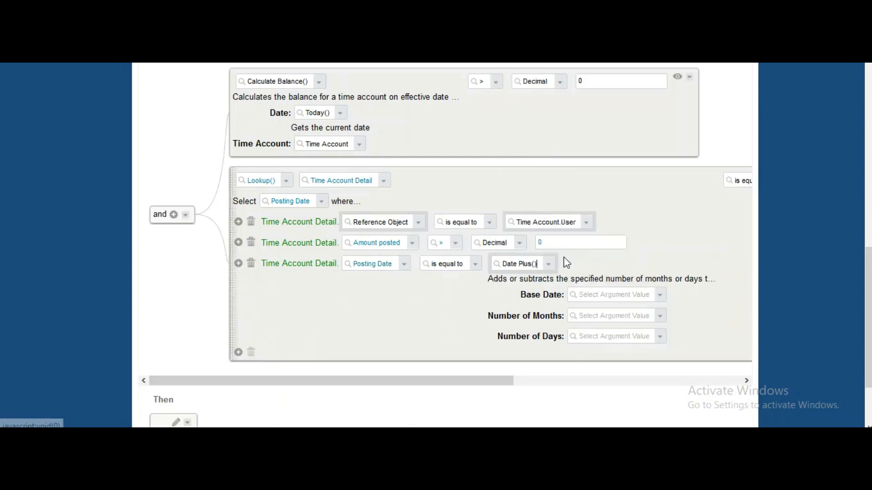
pyautogui.click(660, 296)
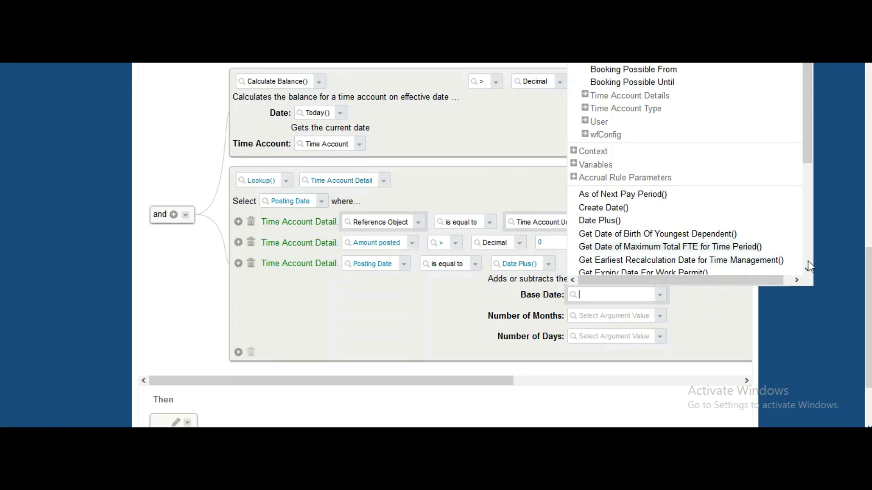
pyautogui.scroll(-4, 807, 262)
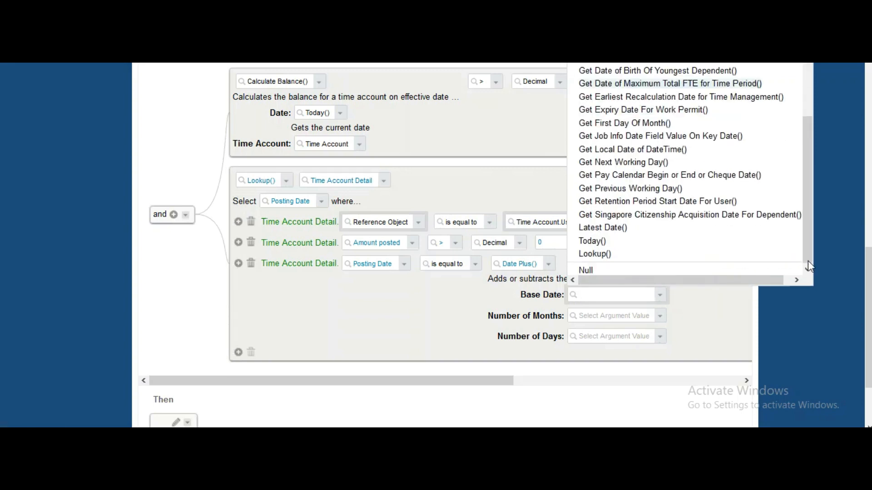
pyautogui.click(593, 241)
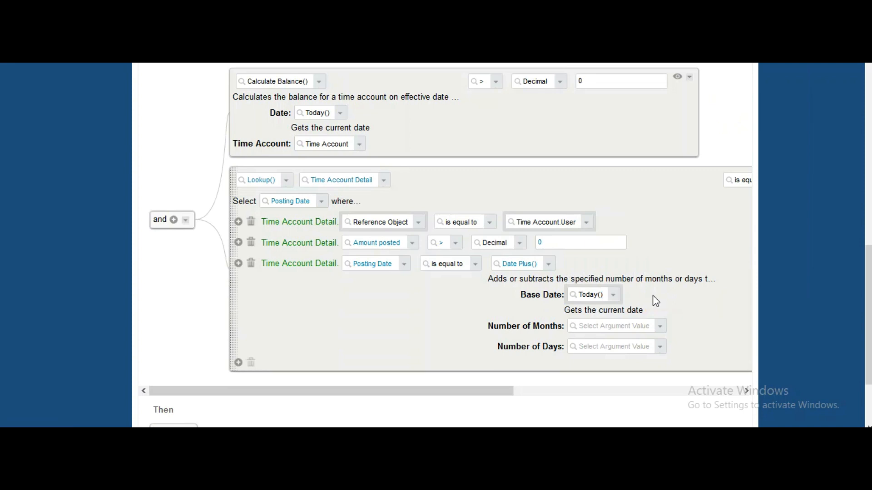
# - Set the Posting Date where condition's Date Plus() arguments to the number 0 for Number of Months and -31 for Number of Days
pyautogui.click(661, 327)
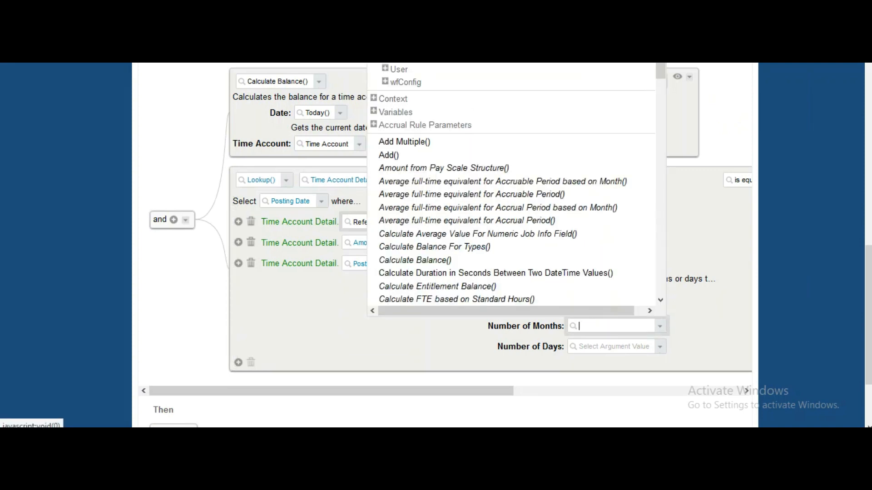
pyautogui.click(490, 65)
pyautogui.click(649, 327)
pyautogui.write('0')
pyautogui.click(660, 347)
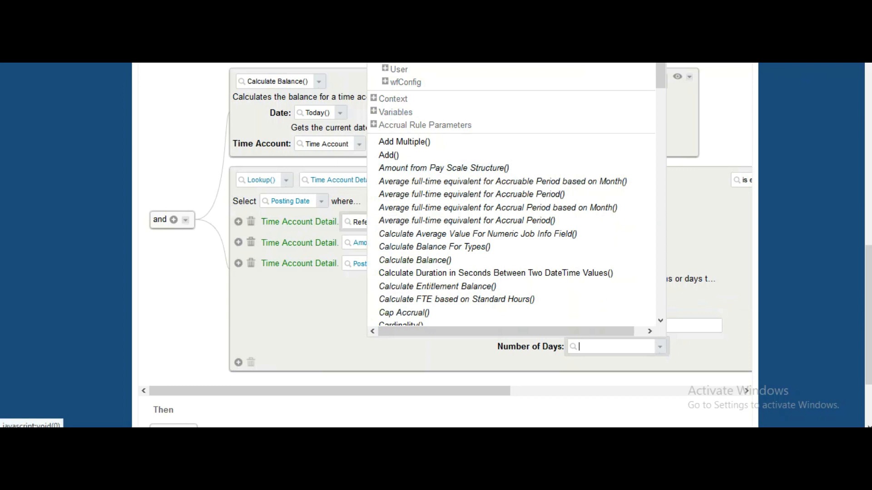
pyautogui.click(455, 56)
pyautogui.click(640, 347)
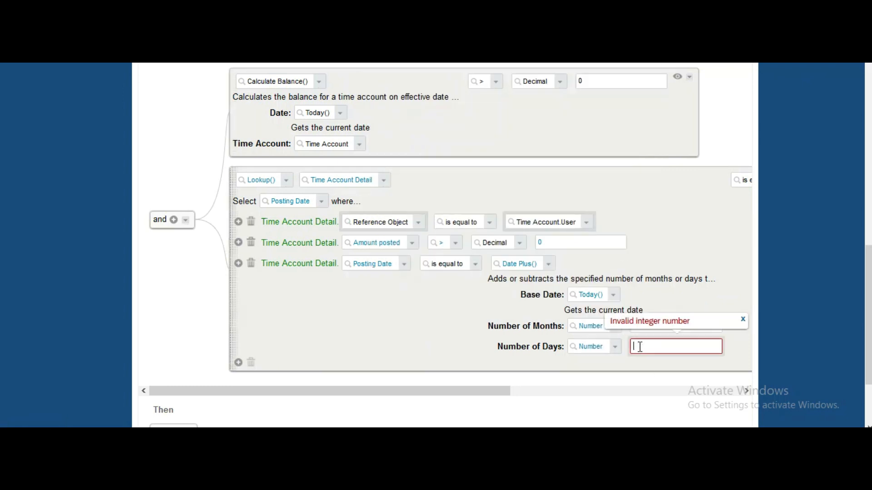
pyautogui.write('-30')
pyautogui.click(212, 372)
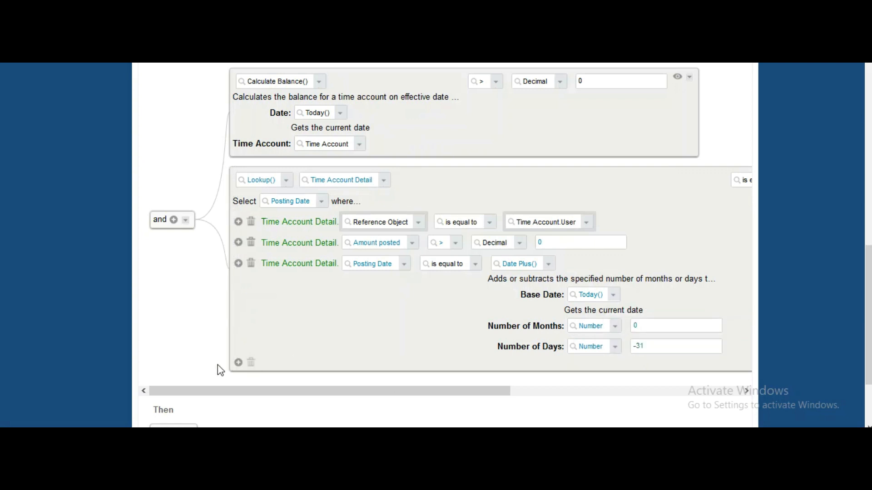
# - Add a third condition to the and group using Lookup() on Employee Time with Comp Off Against as the output field
pyautogui.click(173, 220)
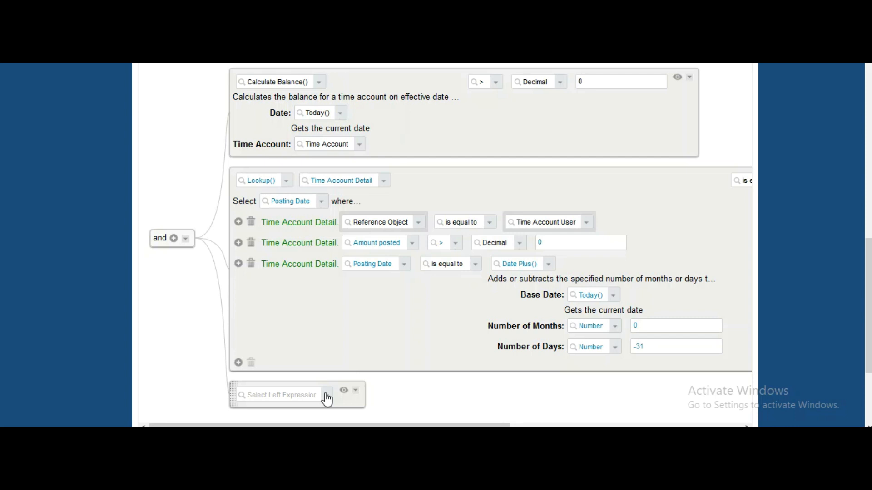
pyautogui.click(326, 396)
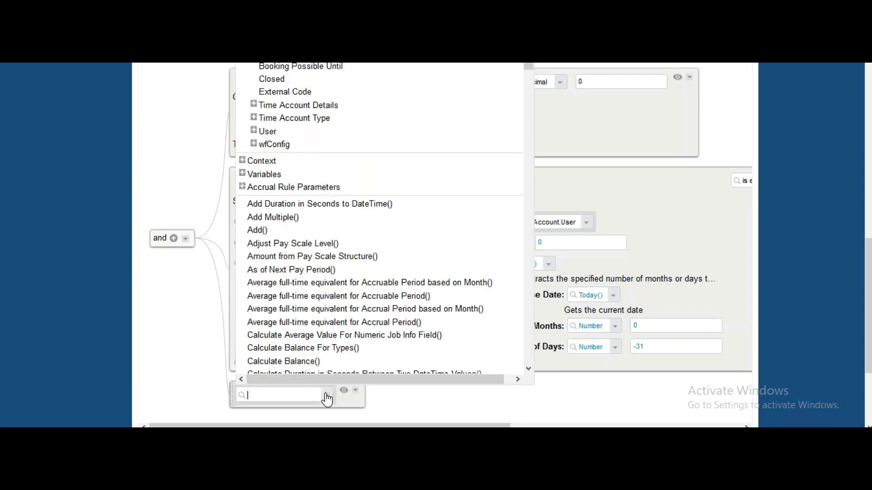
pyautogui.scroll(-15, 529, 361)
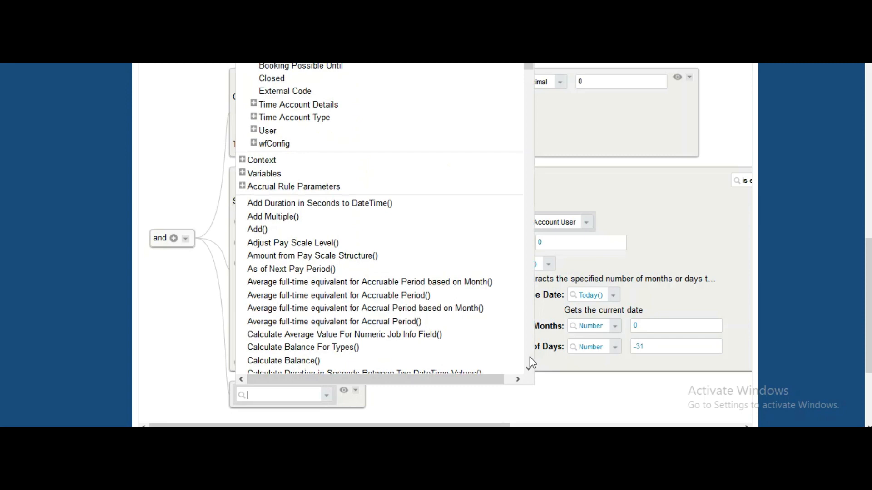
pyautogui.scroll(-10, 530, 359)
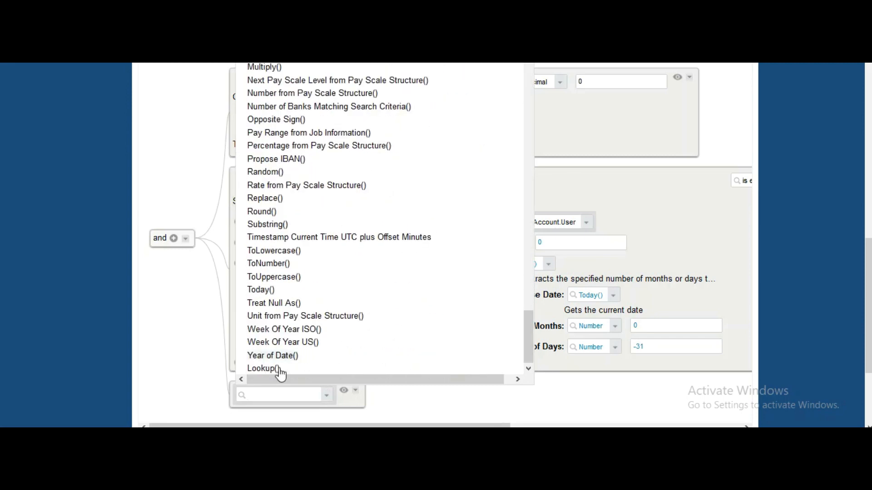
pyautogui.click(263, 369)
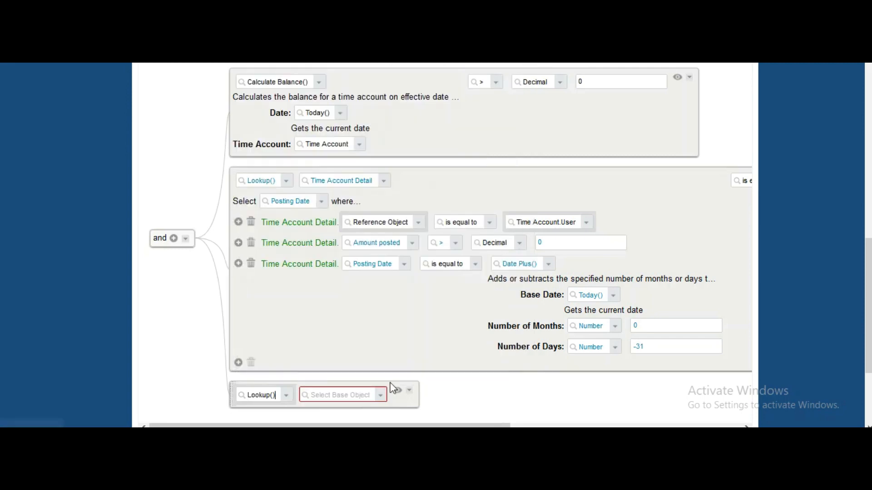
pyautogui.click(367, 396)
pyautogui.write('employee')
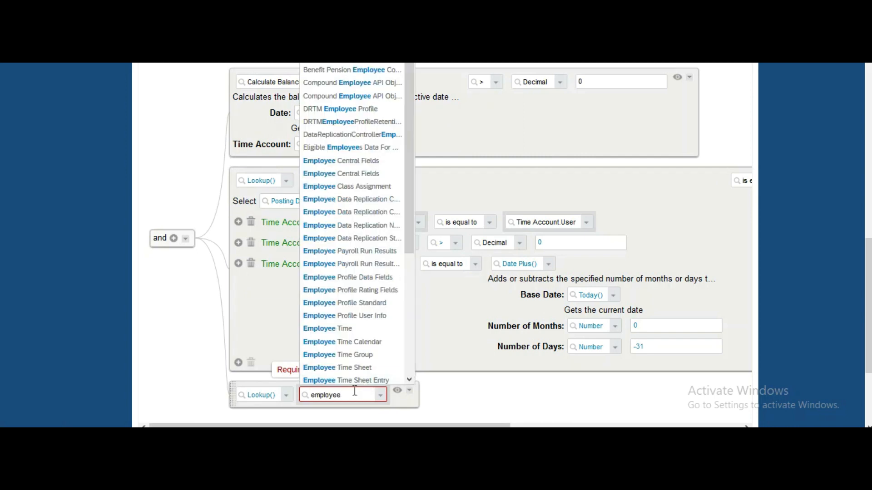
pyautogui.click(344, 333)
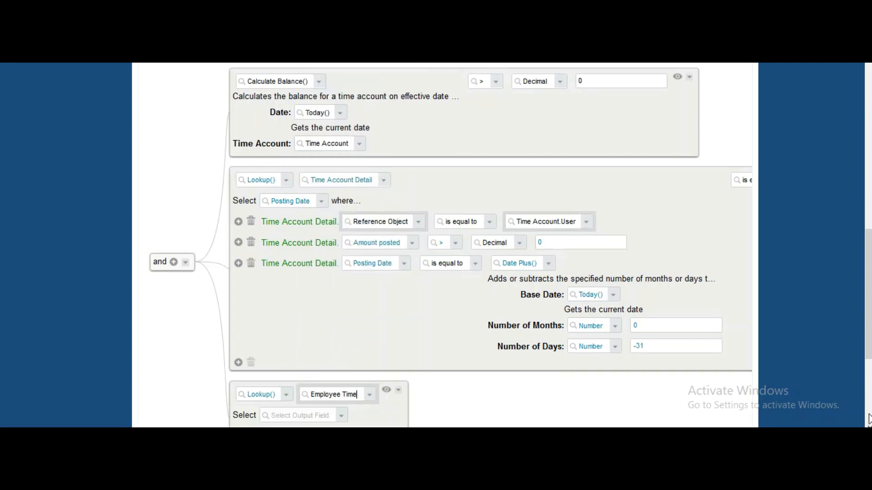
pyautogui.scroll(-5, 868, 421)
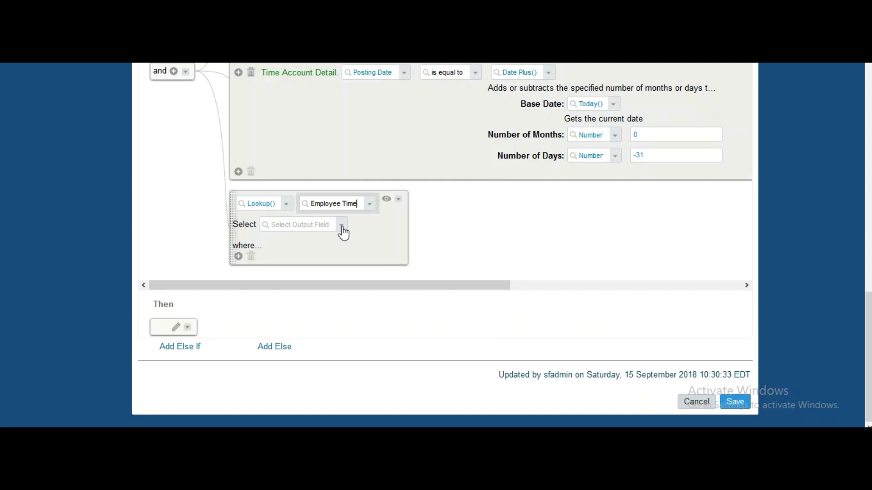
pyautogui.click(342, 228)
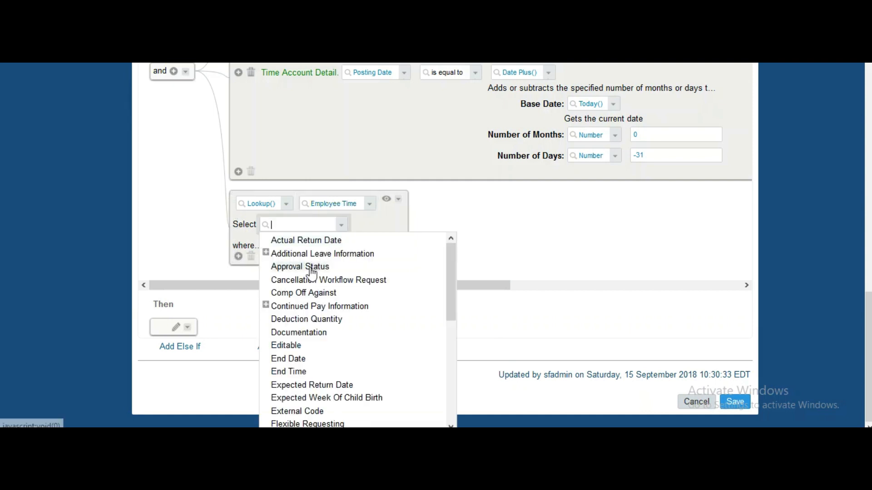
pyautogui.click(304, 295)
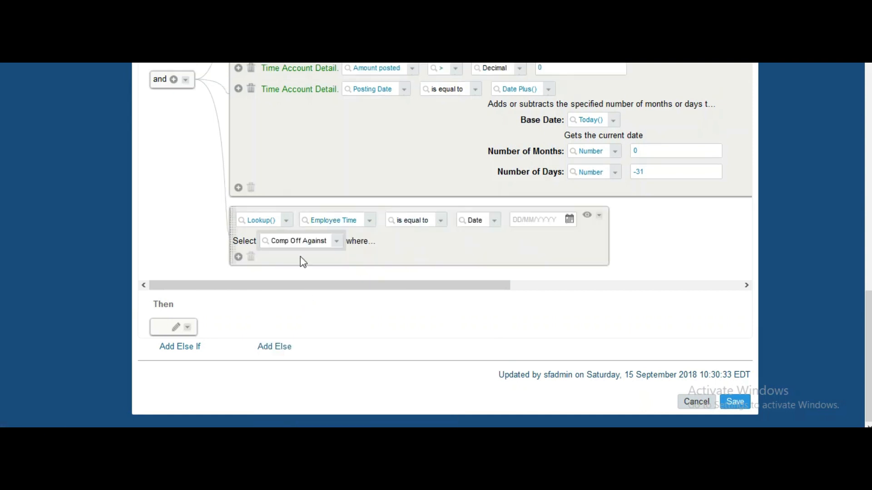
# - Compare the looked-up Comp Off Against date with Date Plus(), using Today() as its Base Date
pyautogui.click(495, 221)
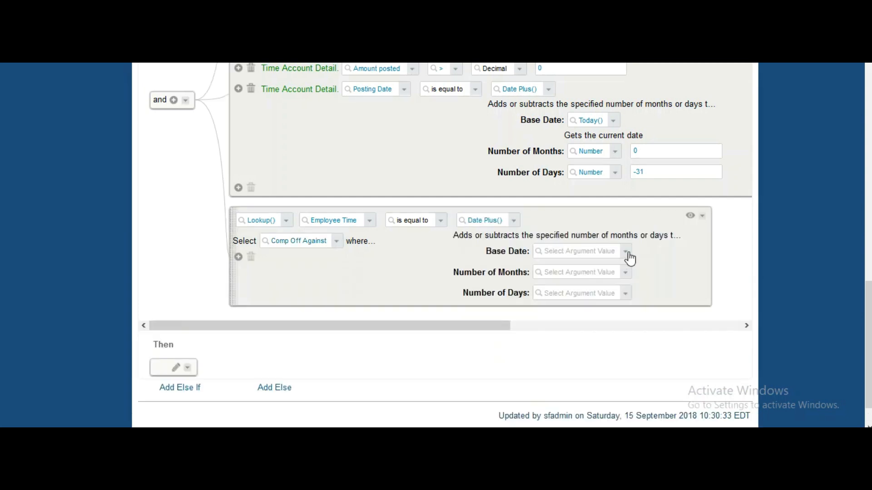
pyautogui.click(629, 255)
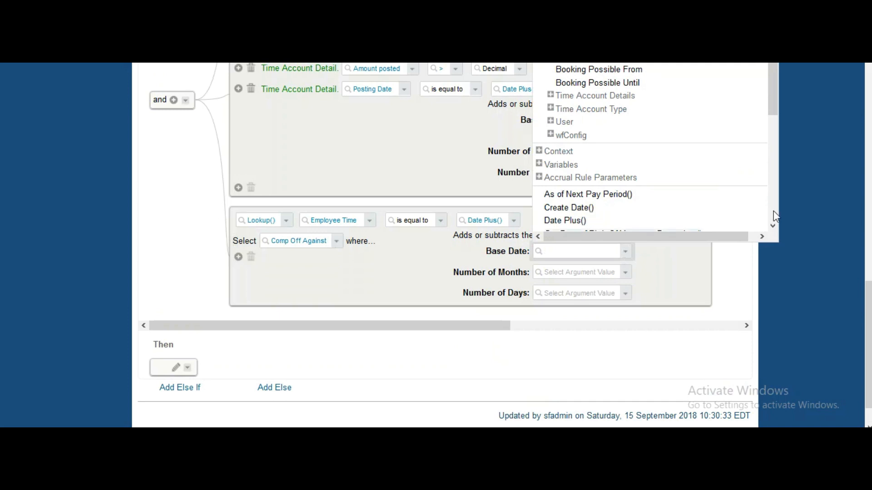
pyautogui.scroll(-5, 775, 216)
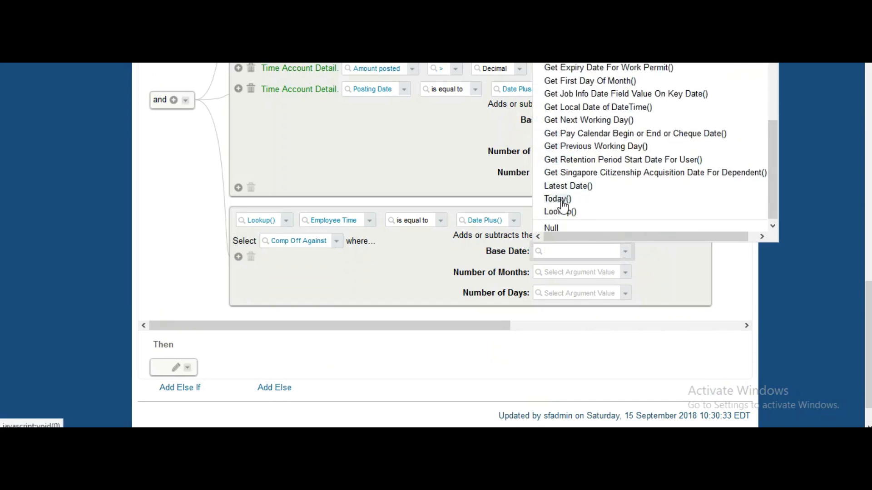
pyautogui.click(562, 200)
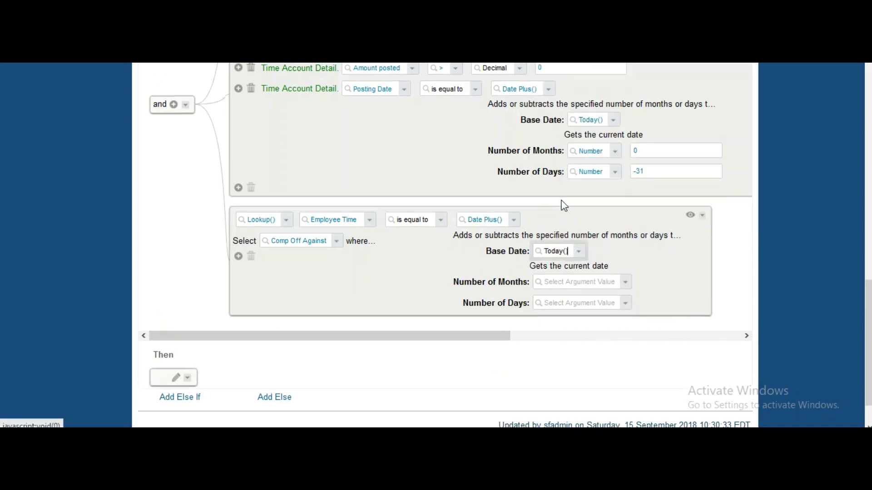
# - Set the Date Plus() arguments of the Employee Time condition to the number 0 for Number of Months and -31 for Number of Days
pyautogui.click(626, 284)
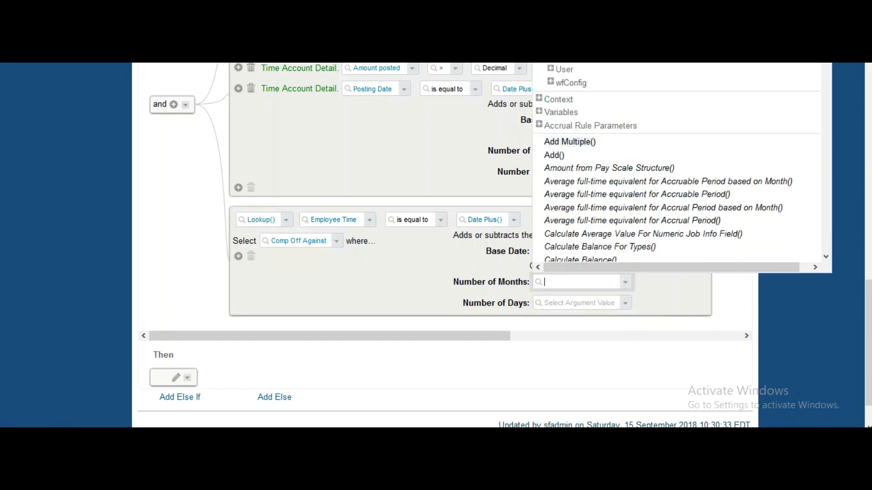
pyautogui.click(557, 51)
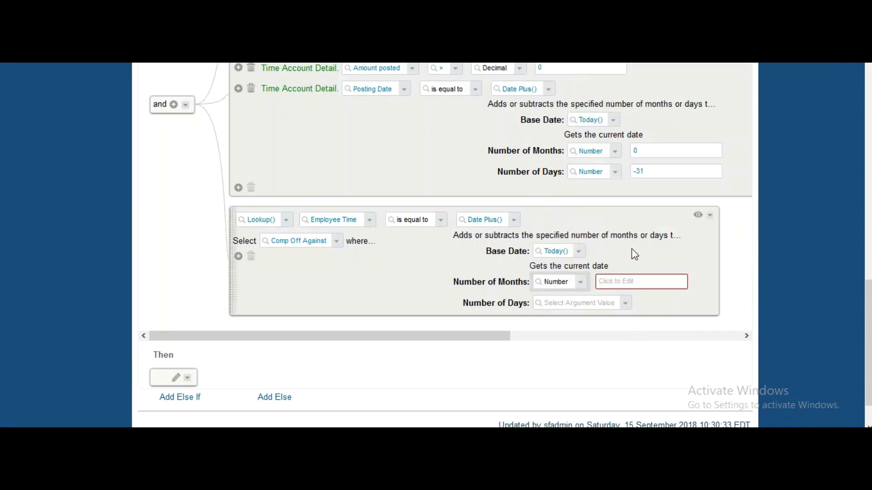
pyautogui.click(632, 282)
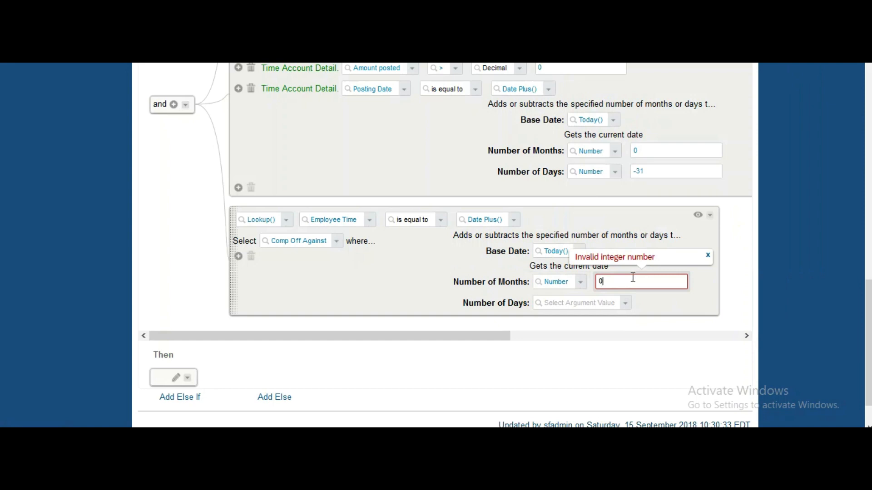
pyautogui.click(625, 303)
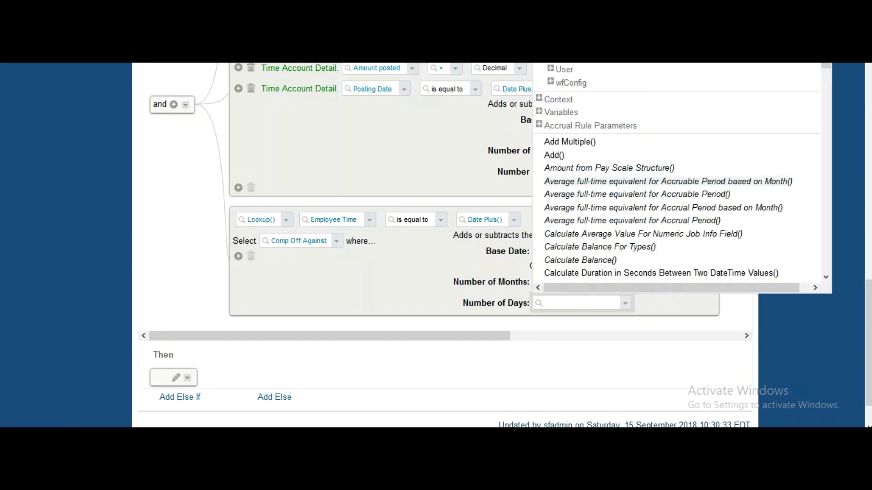
pyautogui.click(558, 51)
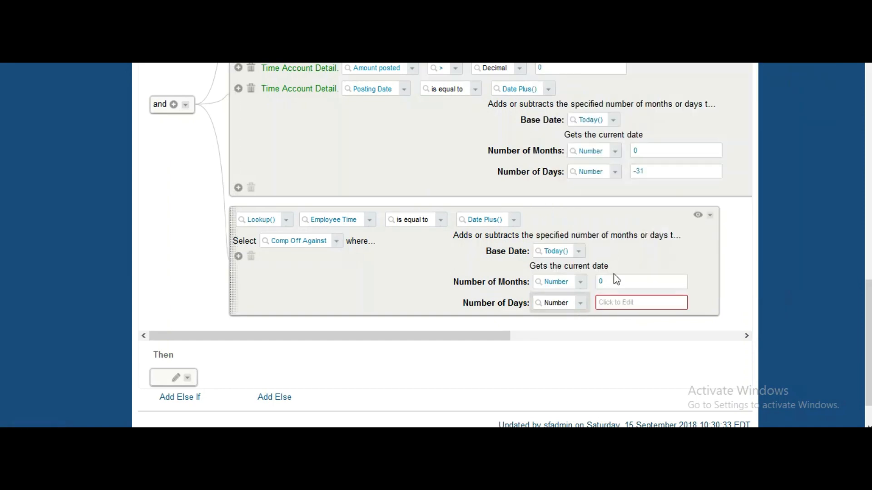
pyautogui.click(619, 298)
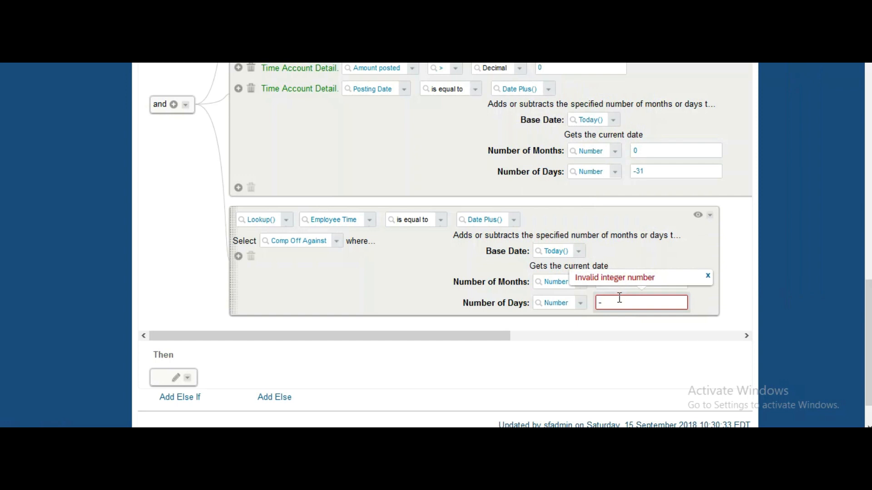
pyautogui.write('-31')
pyautogui.click(412, 280)
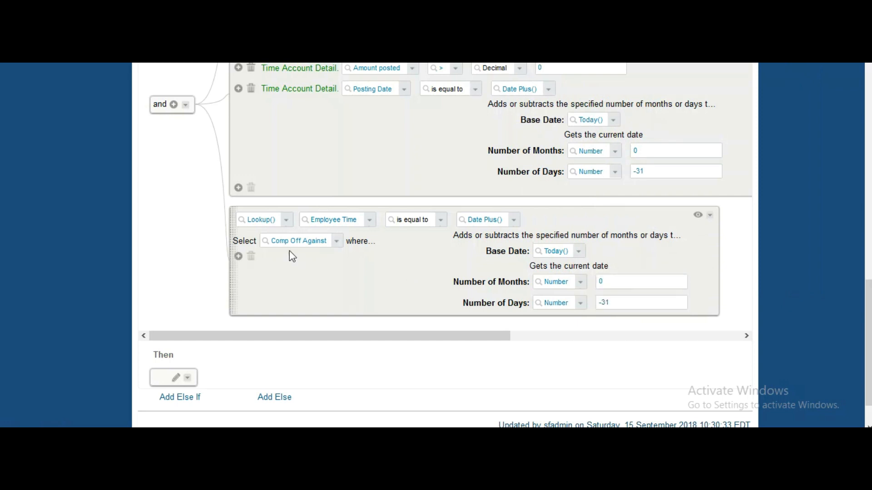
# - Add a where condition to the Employee Time lookup requiring User to equal Time Account.User
pyautogui.click(238, 257)
pyautogui.click(416, 266)
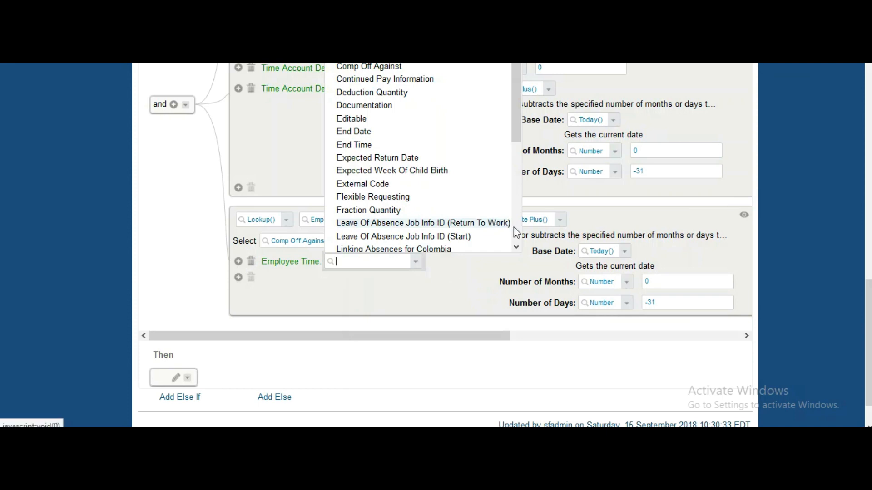
pyautogui.scroll(-4, 513, 227)
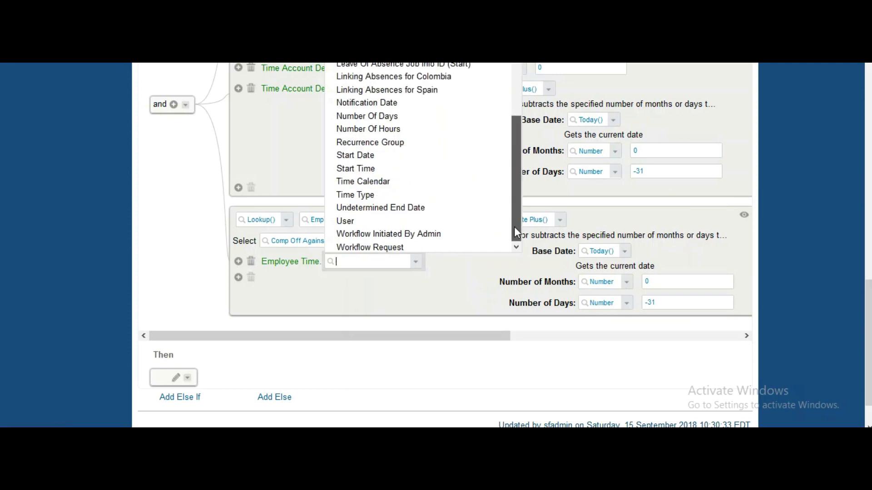
pyautogui.click(346, 221)
pyautogui.click(486, 264)
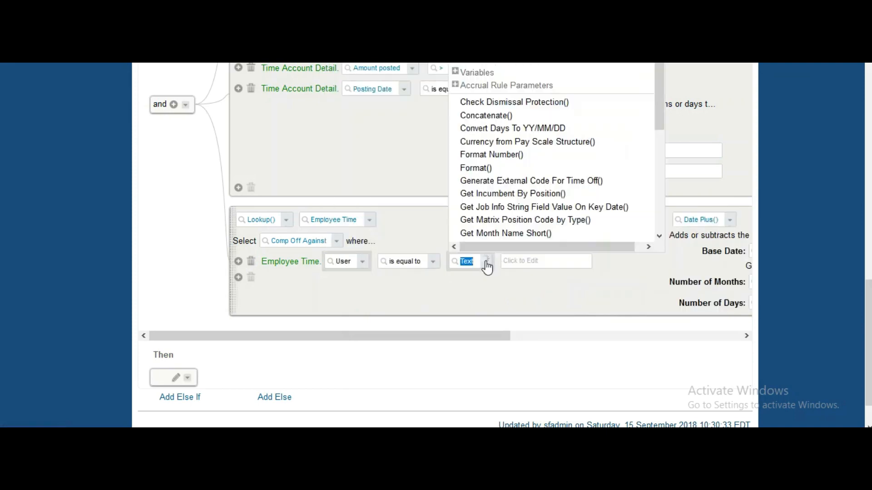
pyautogui.click(489, 74)
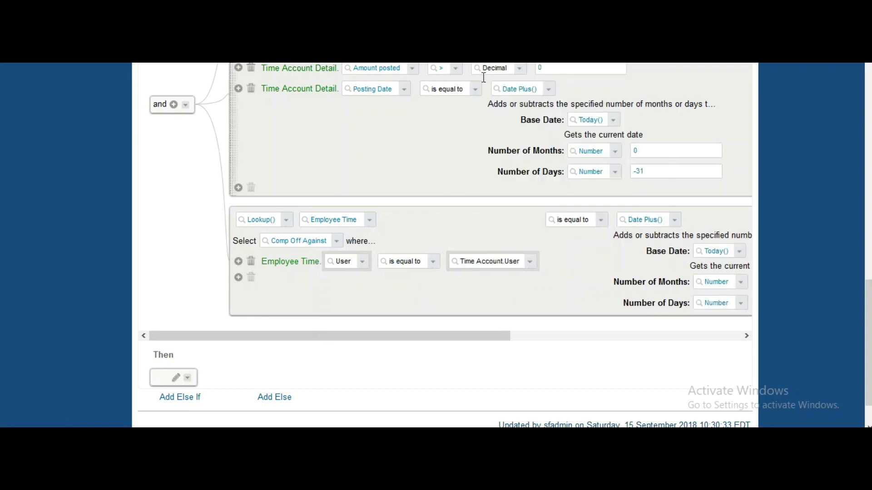
# - Add a second where condition to the Employee Time lookup requiring Time Type to equal the value Comp_Off_TTY
pyautogui.click(238, 278)
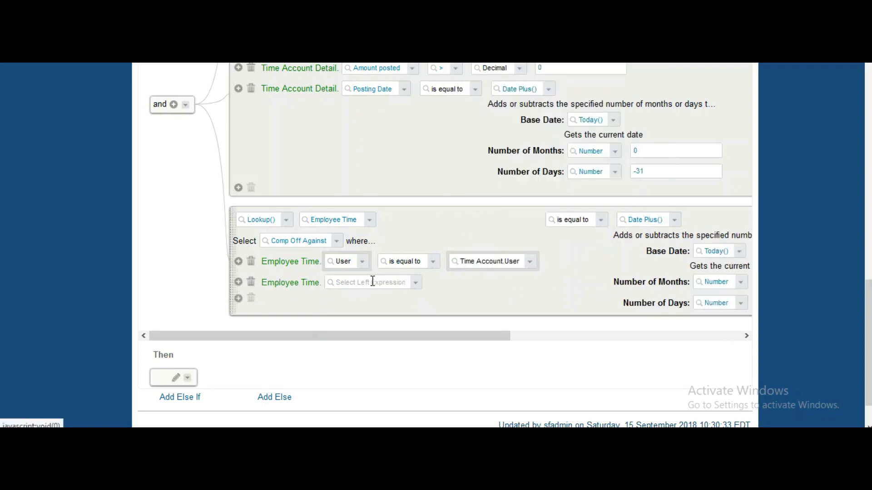
pyautogui.click(416, 285)
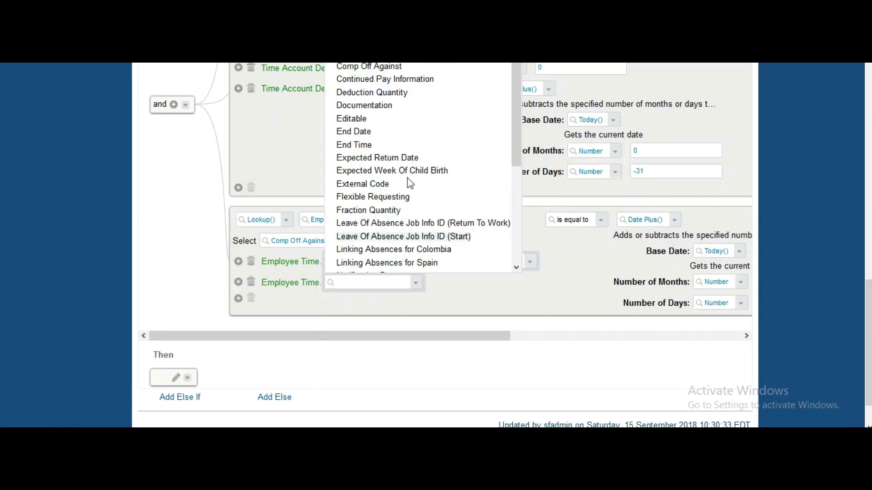
pyautogui.scroll(-4, 520, 245)
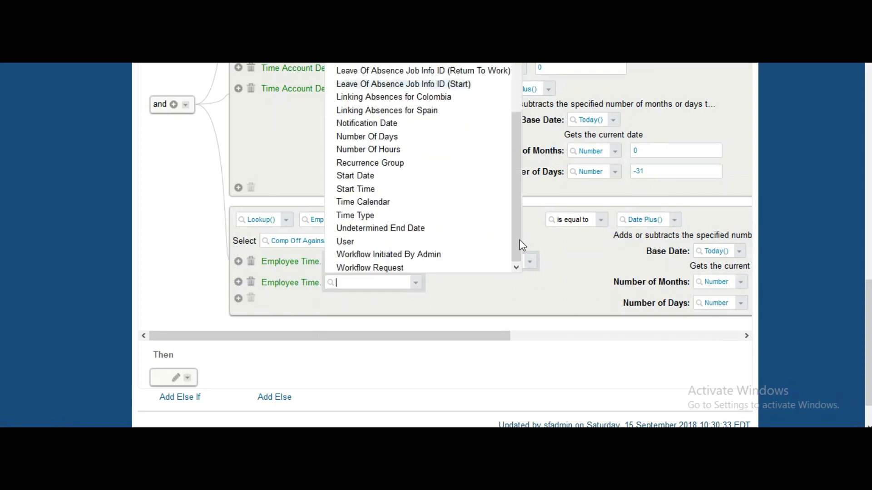
pyautogui.click(367, 218)
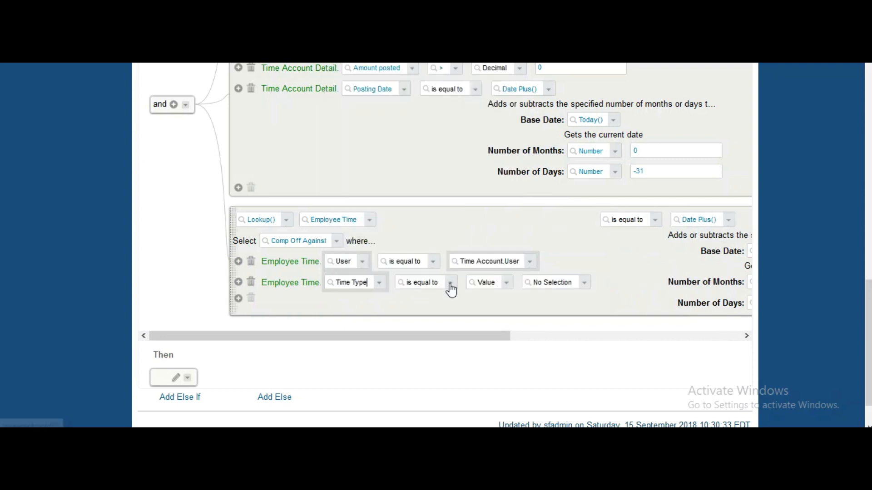
pyautogui.click(558, 280)
pyautogui.write('comp')
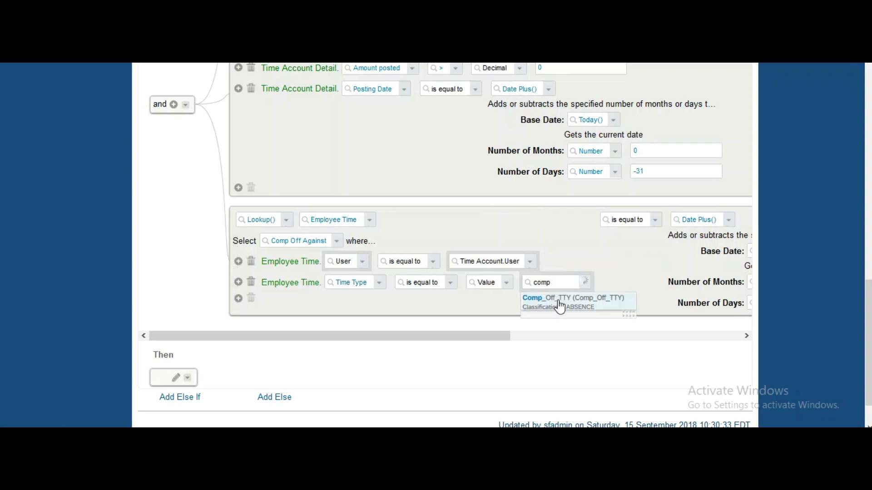
pyautogui.click(559, 307)
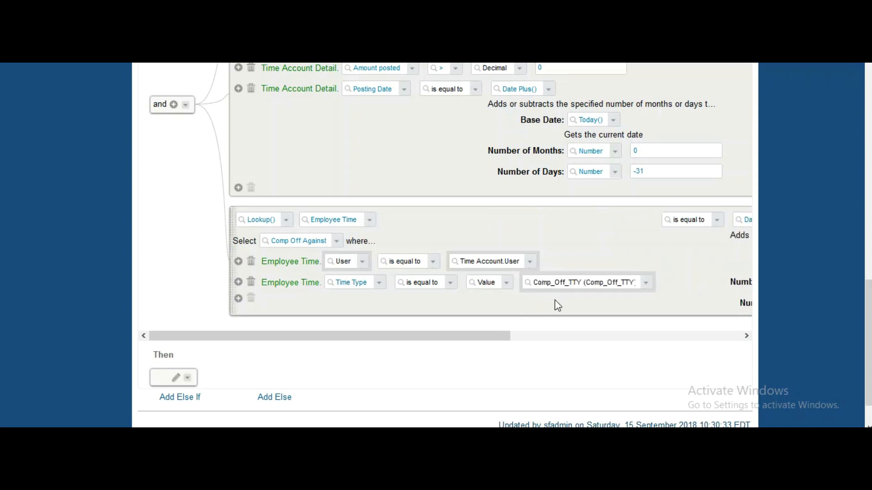
# - Add a third where condition to the Employee Time lookup requiring Approval Status to equal the value Approved
pyautogui.click(239, 299)
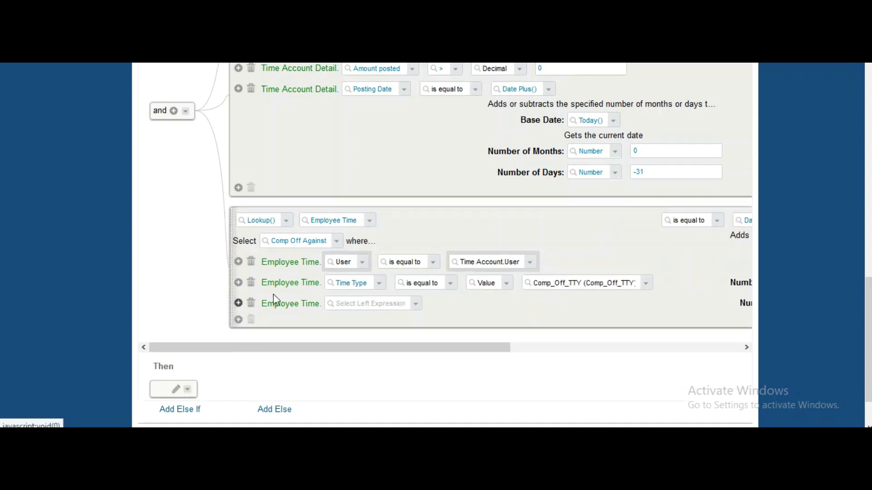
pyautogui.click(418, 304)
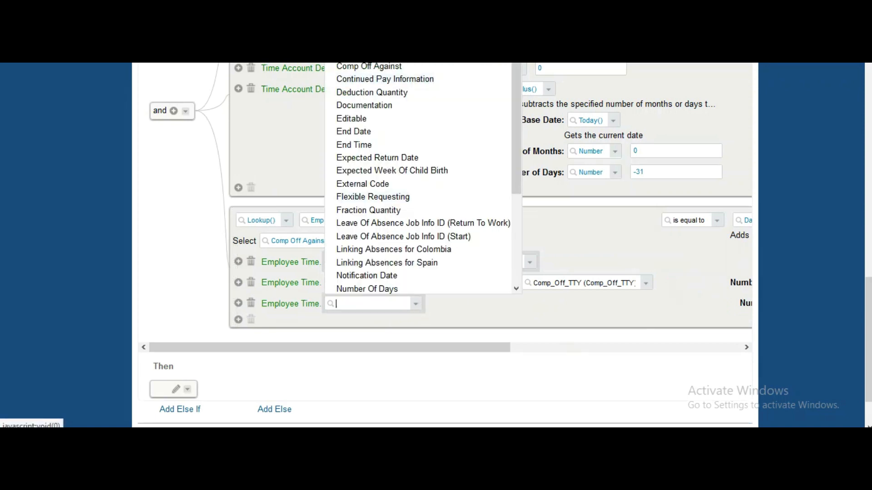
pyautogui.click(378, 50)
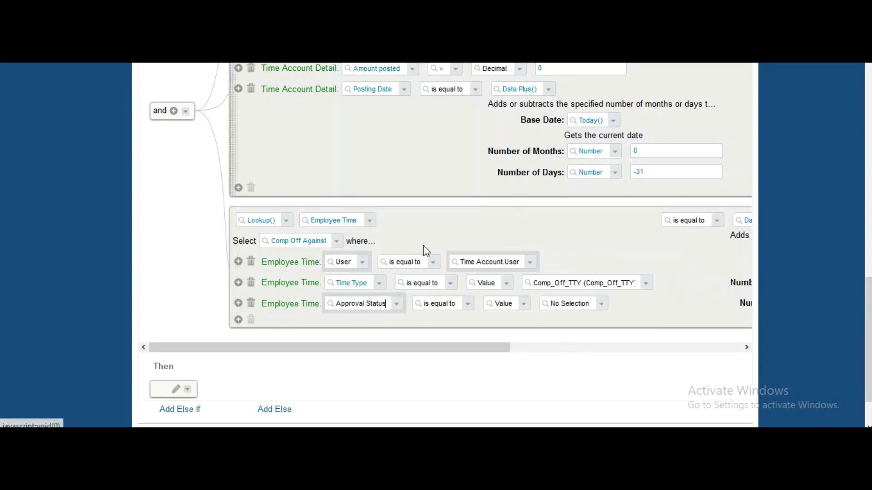
pyautogui.click(601, 308)
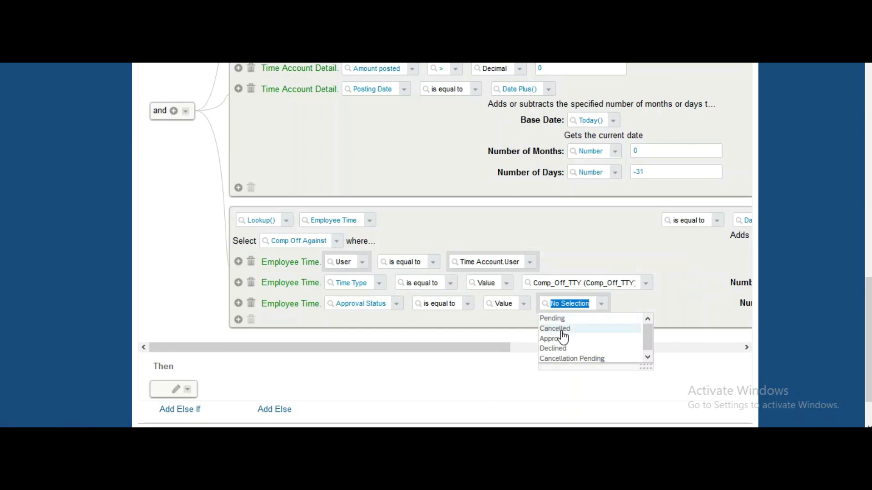
pyautogui.click(563, 339)
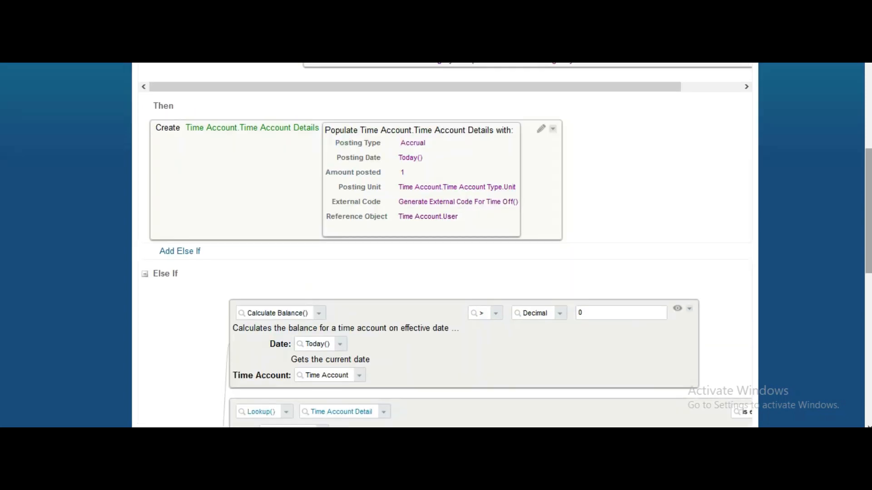
# - Change the Employee Time lookup's comparison with Date Plus() to "is not equal to"
pyautogui.moveTo(868, 223); pyautogui.dragTo(868, 298)
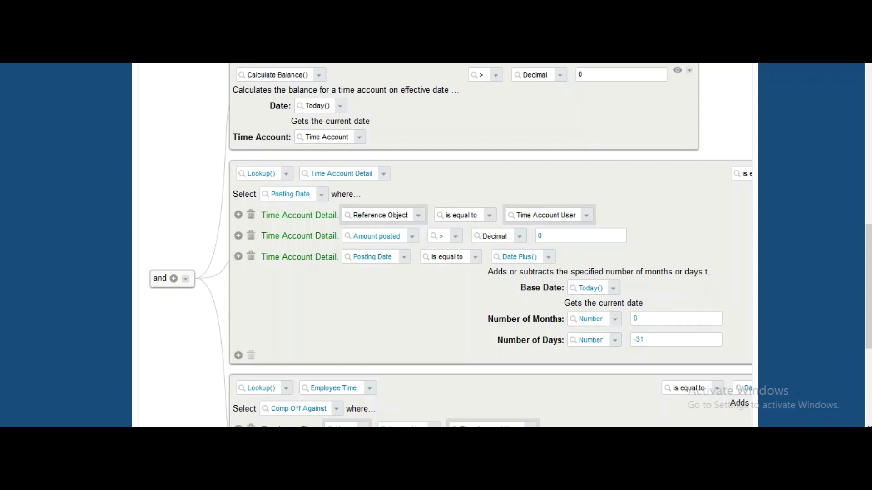
pyautogui.click(869, 426)
pyautogui.click(869, 425)
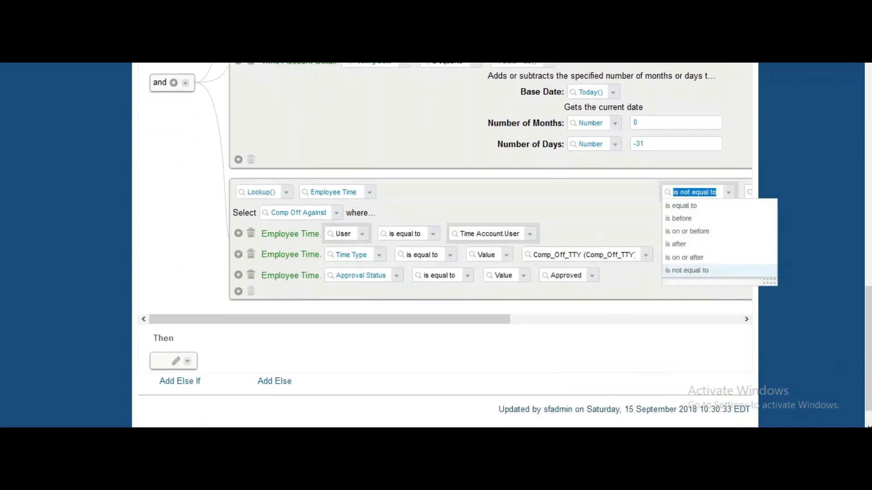
pyautogui.click(635, 236)
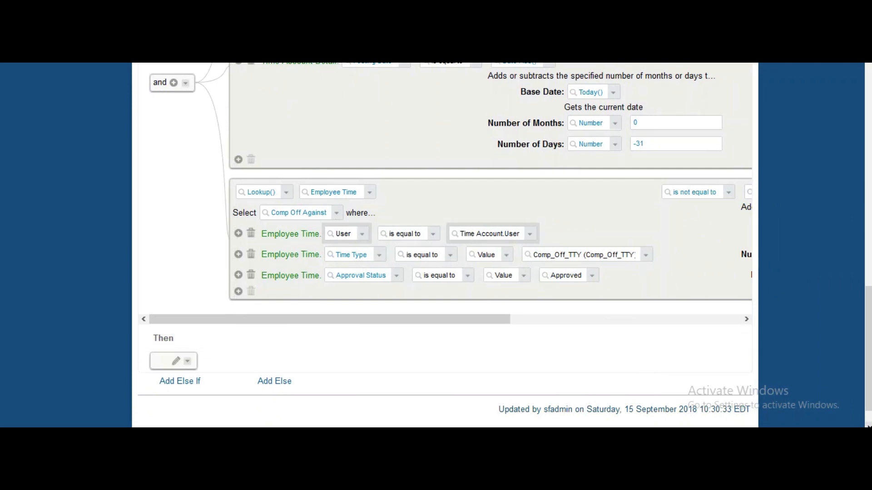
# - Add a Create action for Time Account.Time Account Details to the Else If's Then block
pyautogui.scroll(-1, 214, 333)
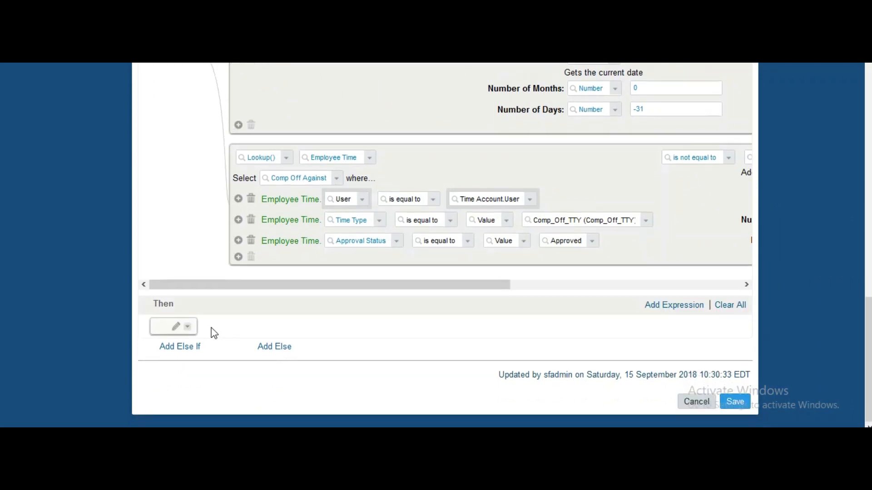
pyautogui.click(175, 327)
pyautogui.click(238, 334)
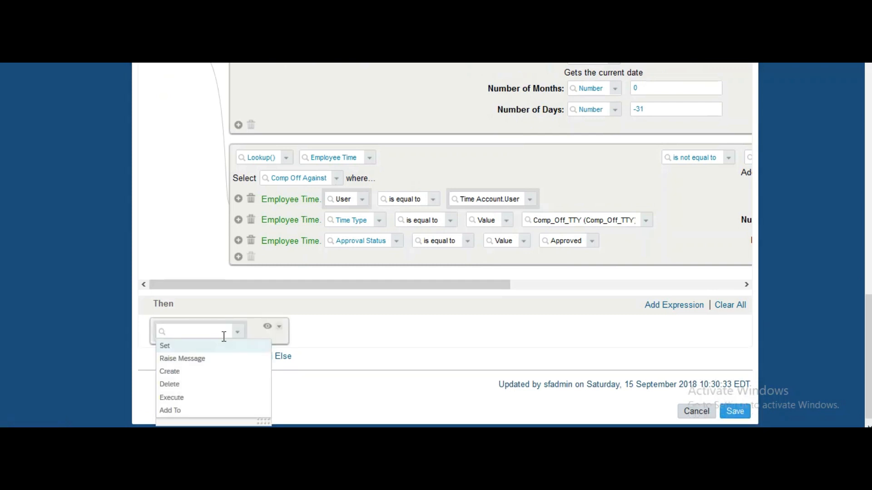
pyautogui.click(187, 372)
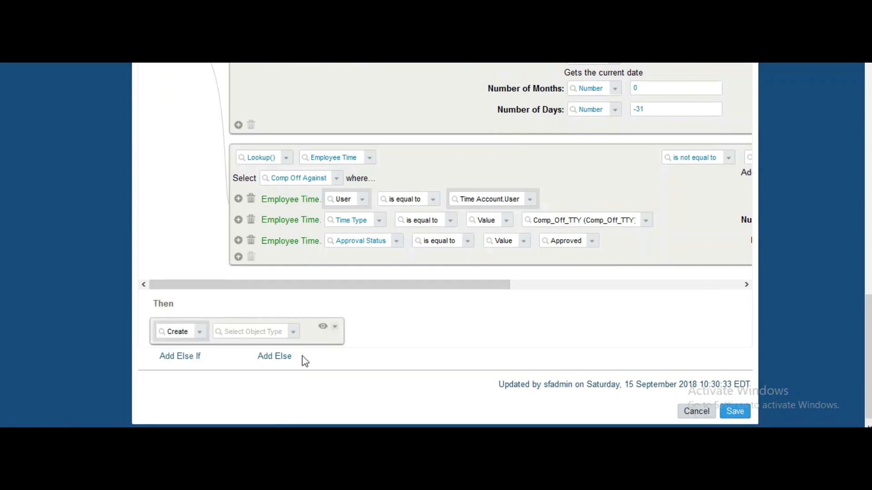
pyautogui.click(293, 333)
pyautogui.click(275, 360)
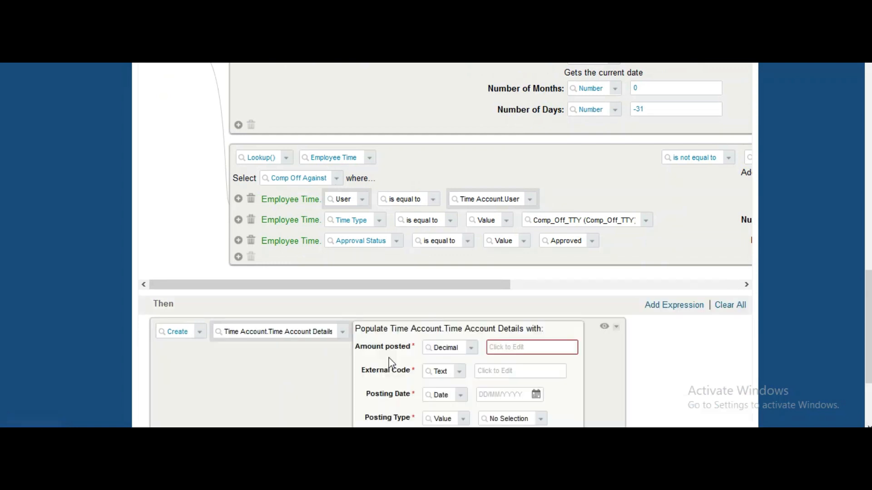
# - Set Amount posted of the new time account detail to Opposite Sign() with the decimal value -1
pyautogui.click(473, 350)
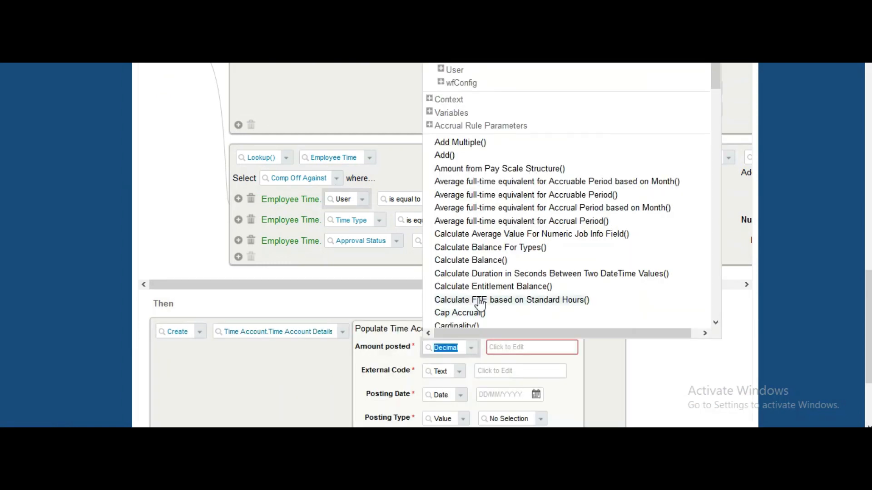
pyautogui.scroll(-1, 475, 310)
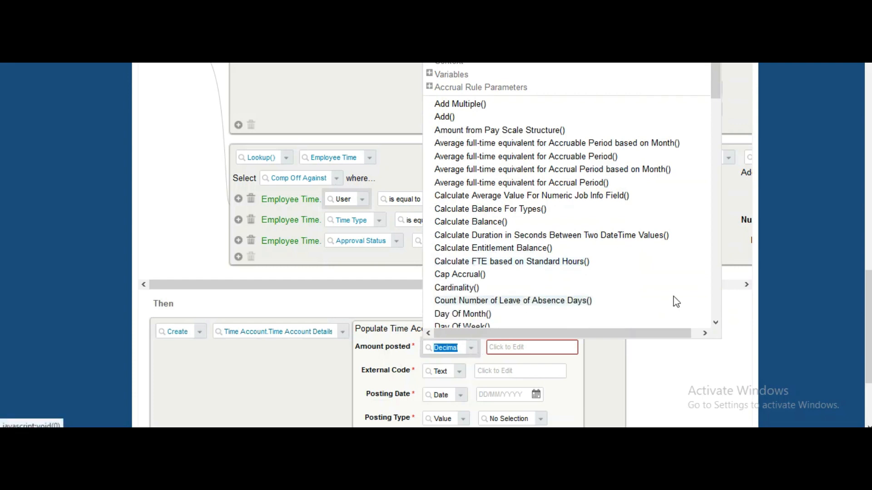
pyautogui.click(714, 310)
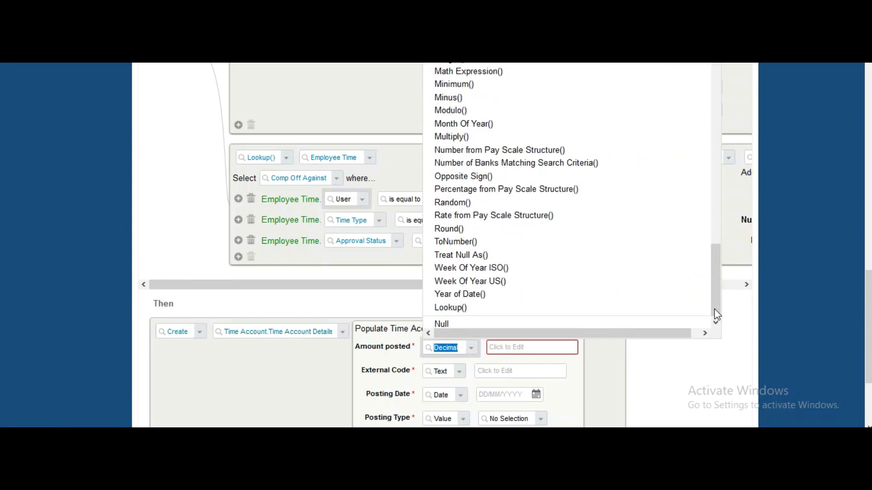
pyautogui.click(482, 177)
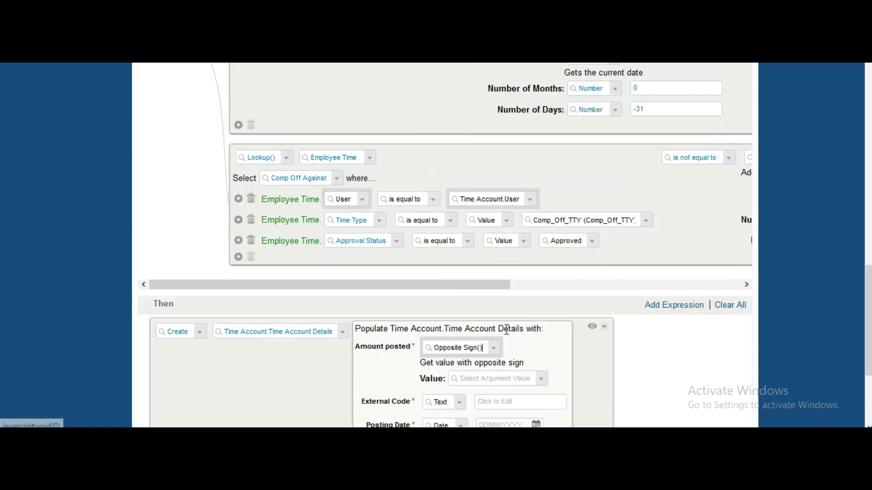
pyautogui.click(541, 380)
pyautogui.click(541, 381)
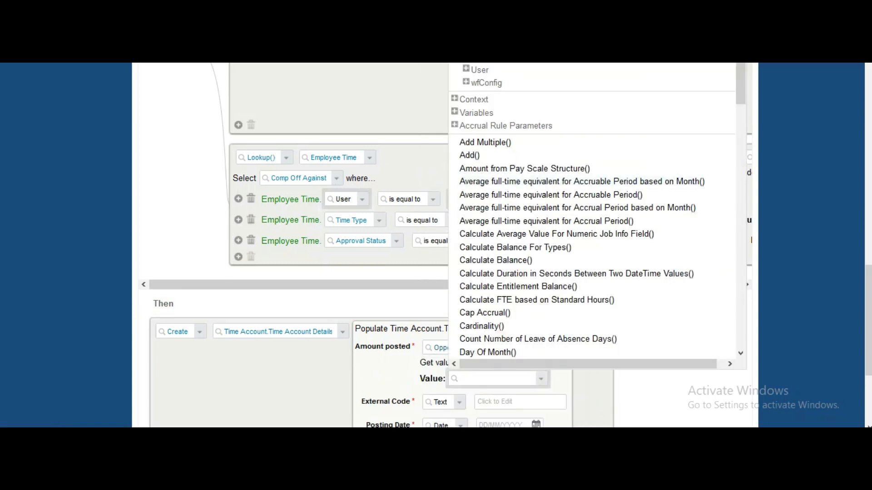
pyautogui.click(477, 50)
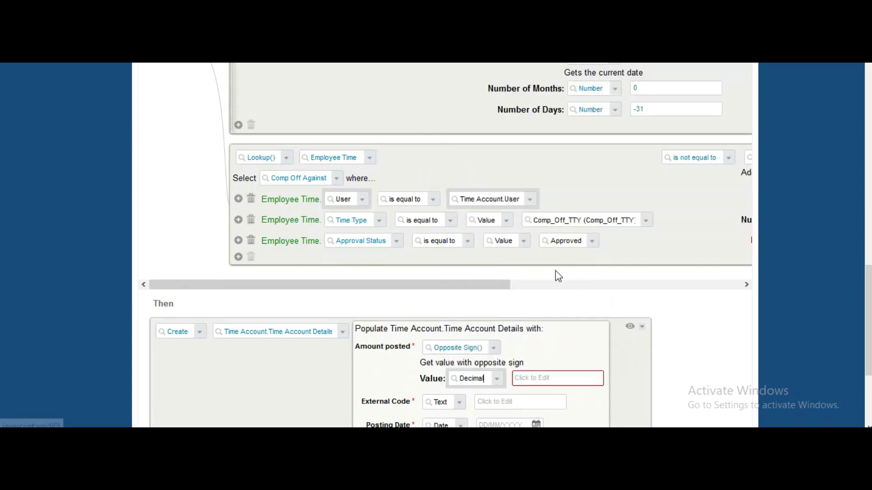
pyautogui.click(556, 381)
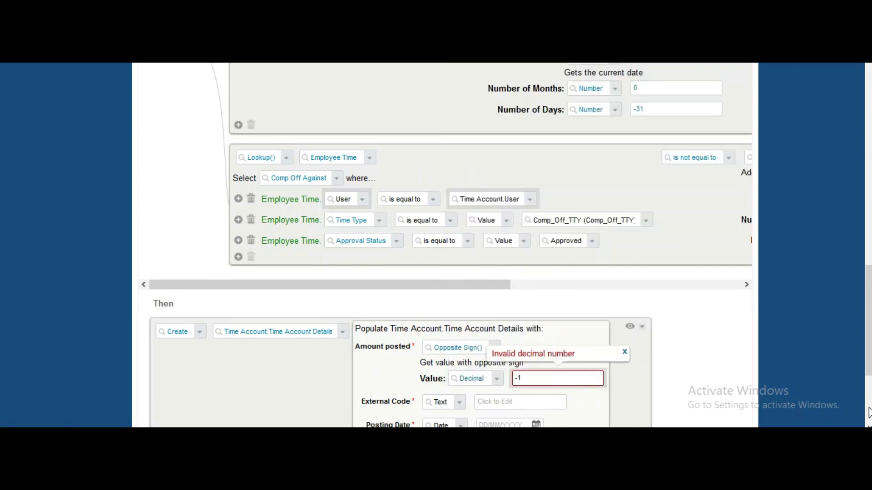
# - Set External Code of the new time account detail to Generate External Code For Time Off()
pyautogui.click(868, 426)
pyautogui.scroll(-3, 555, 306)
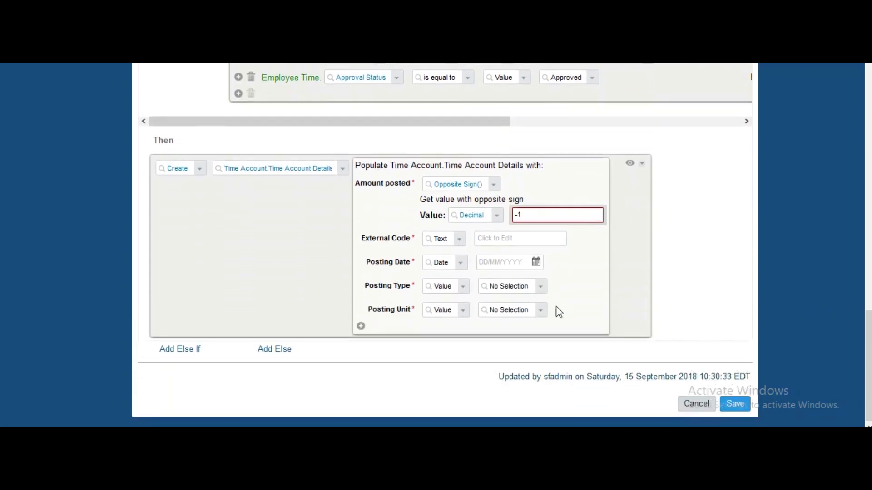
pyautogui.click(463, 245)
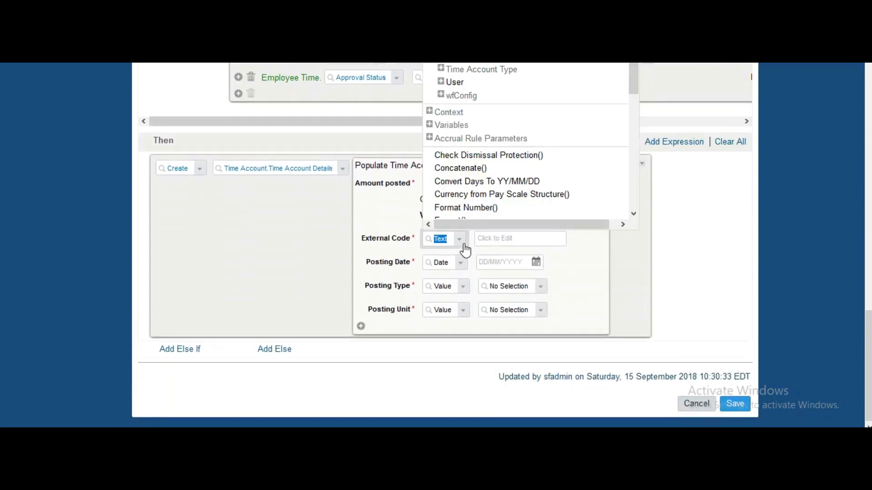
pyautogui.scroll(-3, 634, 216)
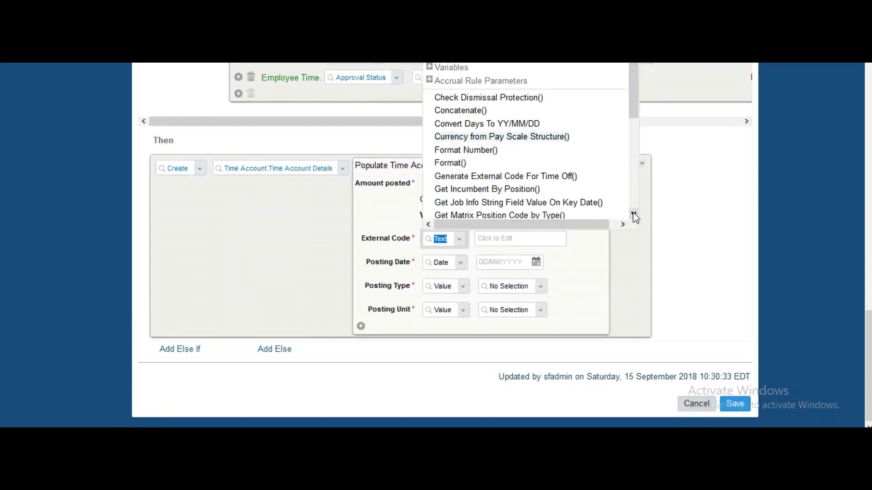
pyautogui.click(492, 148)
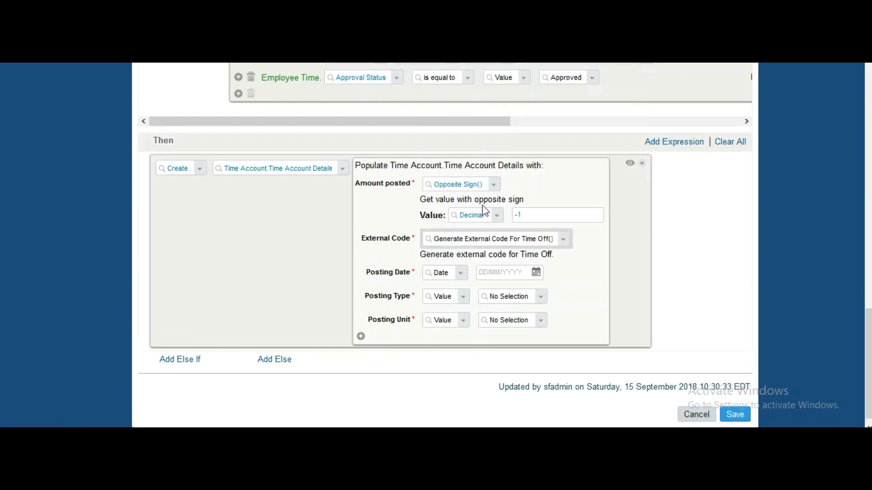
# - Set Posting Date of the new time account detail to Today()
pyautogui.click(462, 275)
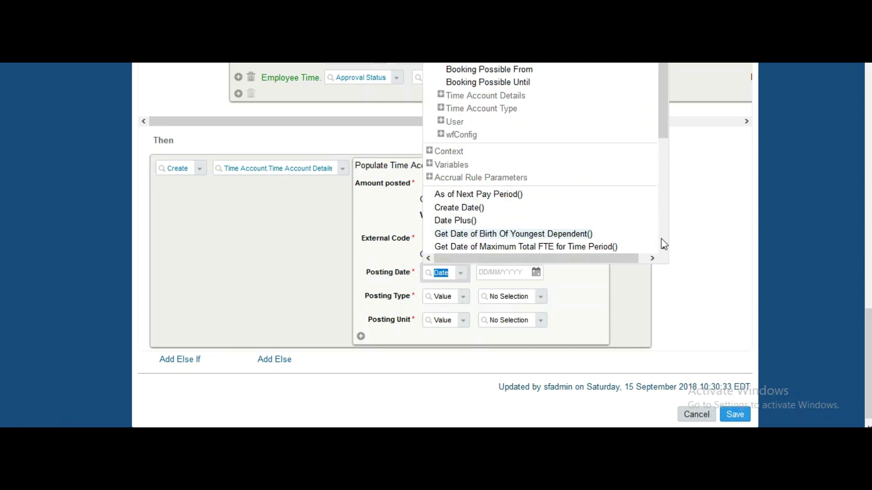
pyautogui.scroll(-5, 664, 245)
pyautogui.click(448, 219)
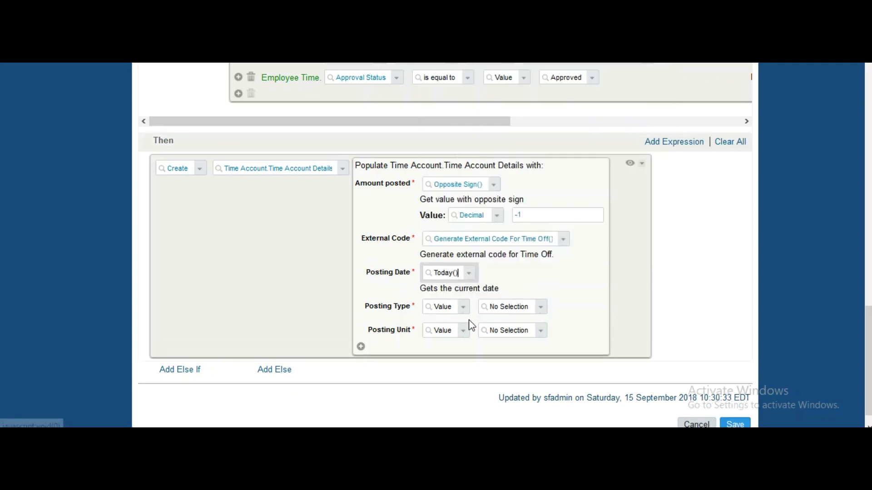
# - Set Posting Type of the new time account detail to Accrual and expand the Time Account Type fields for Posting Unit
pyautogui.click(542, 308)
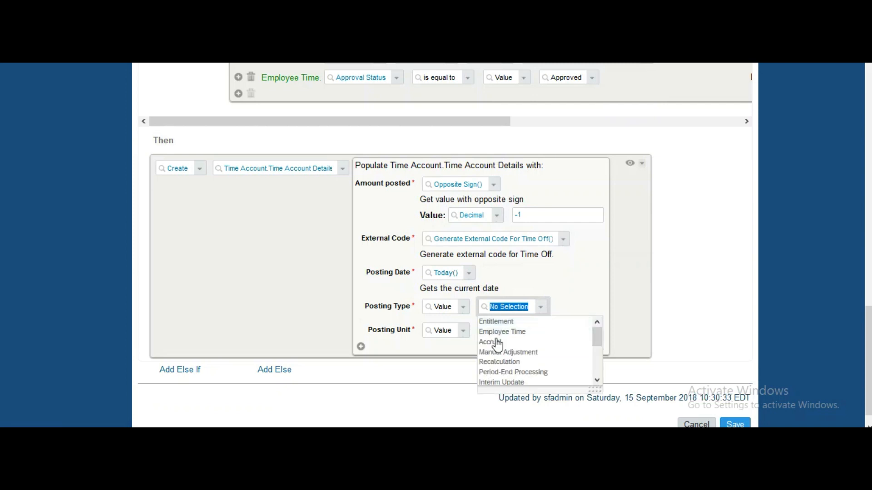
pyautogui.click(495, 344)
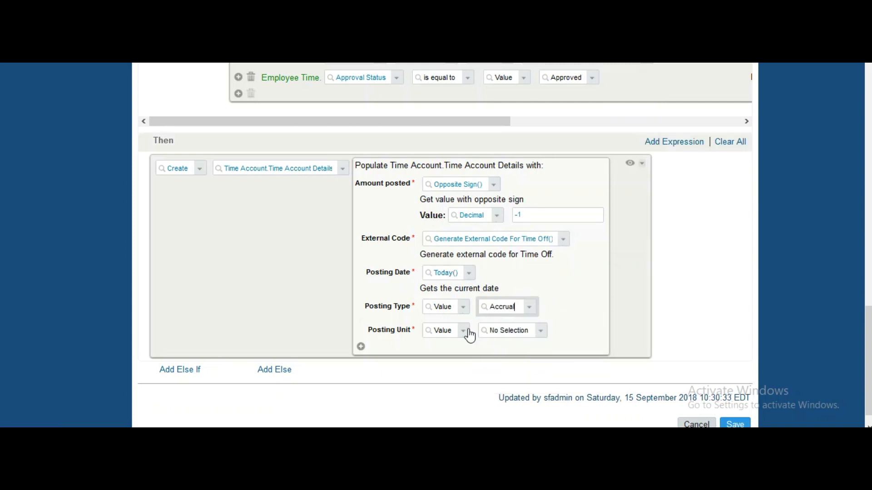
pyautogui.click(542, 334)
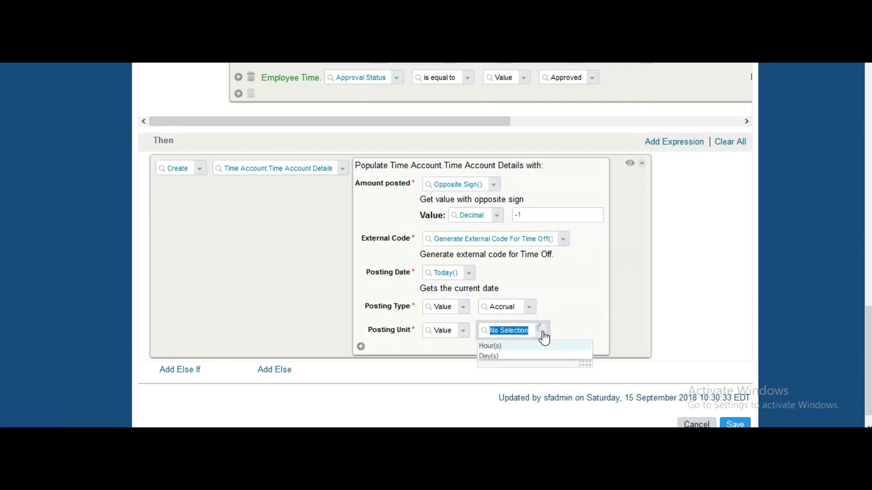
pyautogui.click(464, 334)
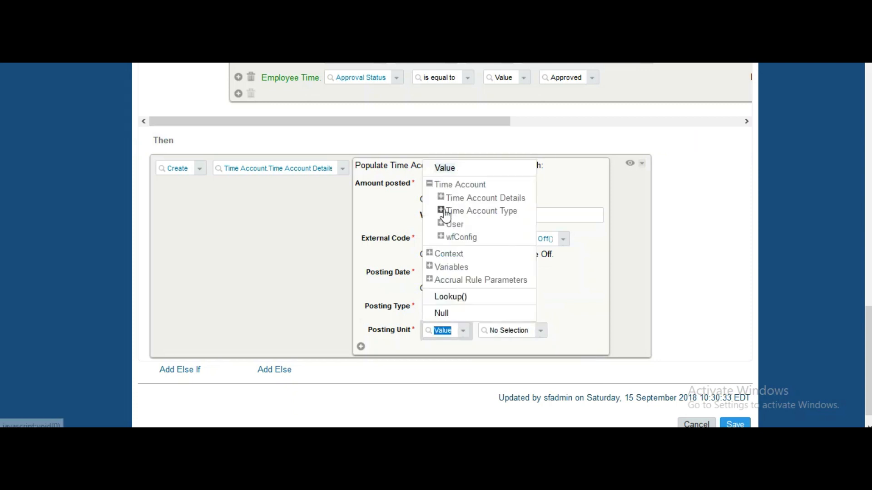
pyautogui.click(440, 211)
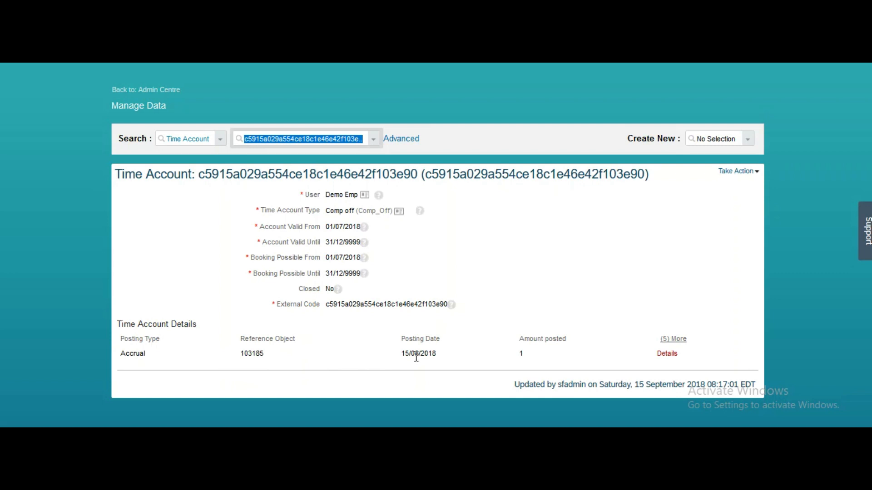
pyautogui.click(581, 269)
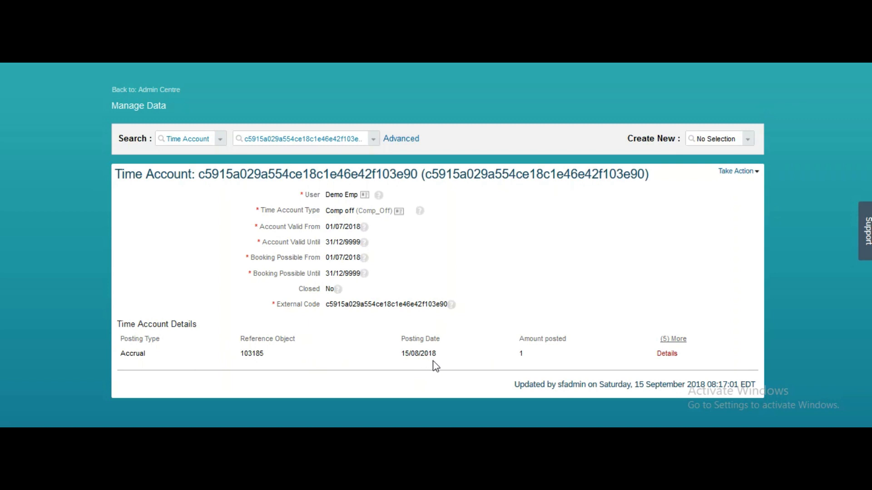
# - Record 8 regular working hours on the demo employee's time sheet for Saturday 15 September 2018 and submit the 9 - 15 Sep period
pyautogui.hotkey('ctrl', 'Tab')
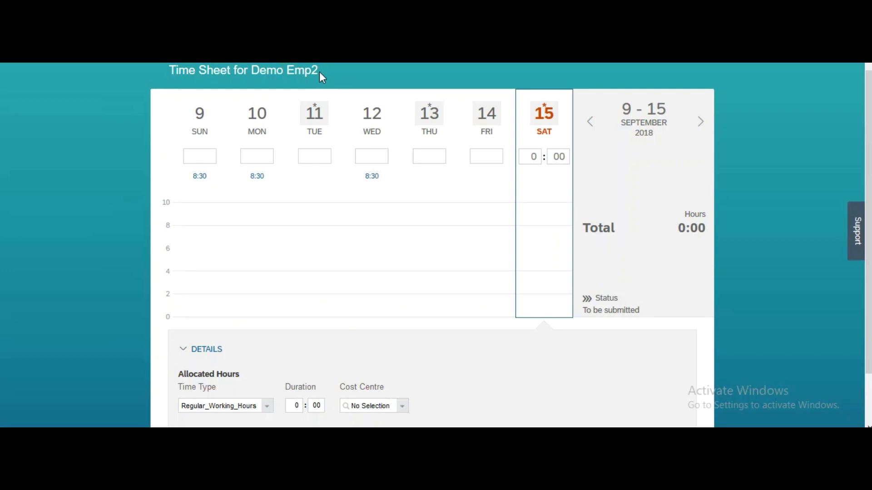
pyautogui.click(535, 158)
pyautogui.write('8')
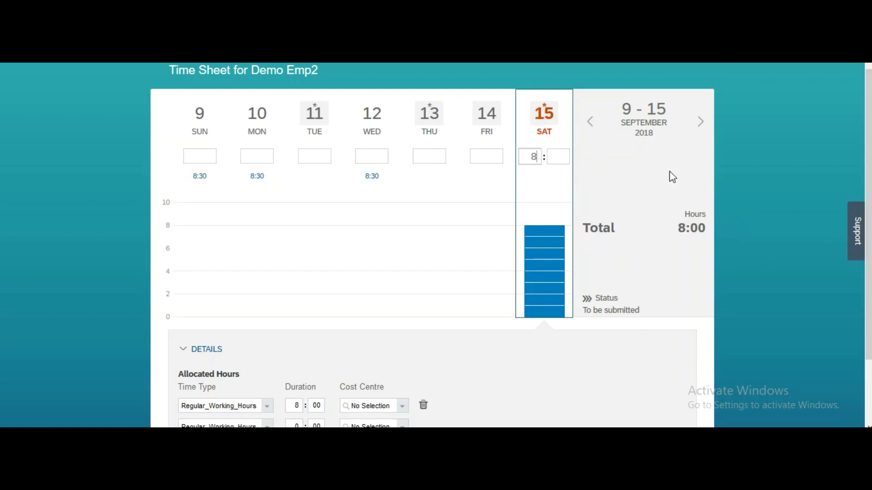
pyautogui.scroll(-2, 700, 374)
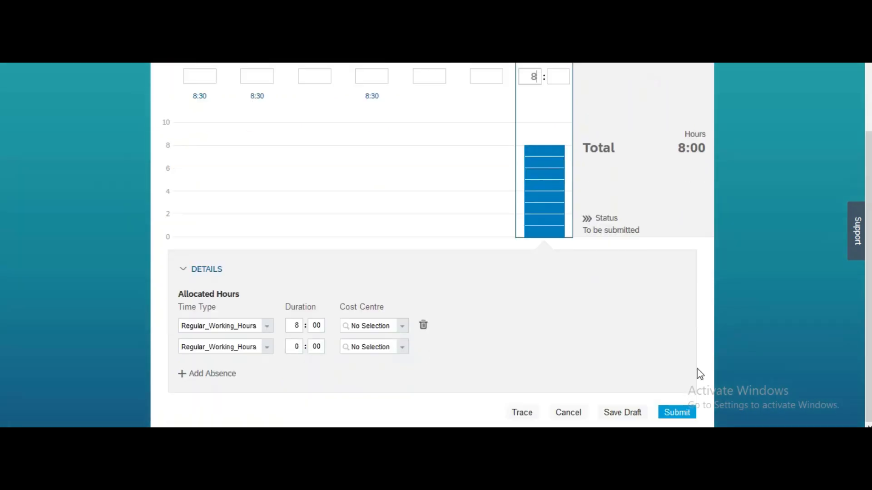
pyautogui.click(685, 413)
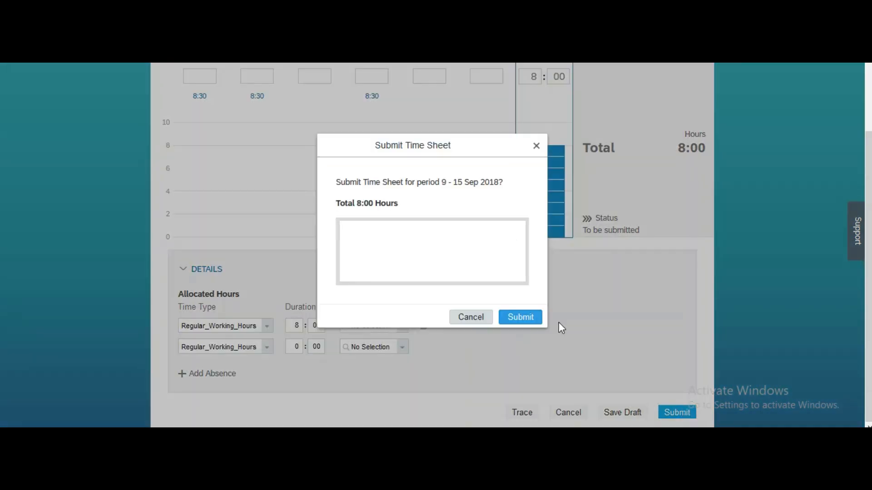
pyautogui.click(525, 316)
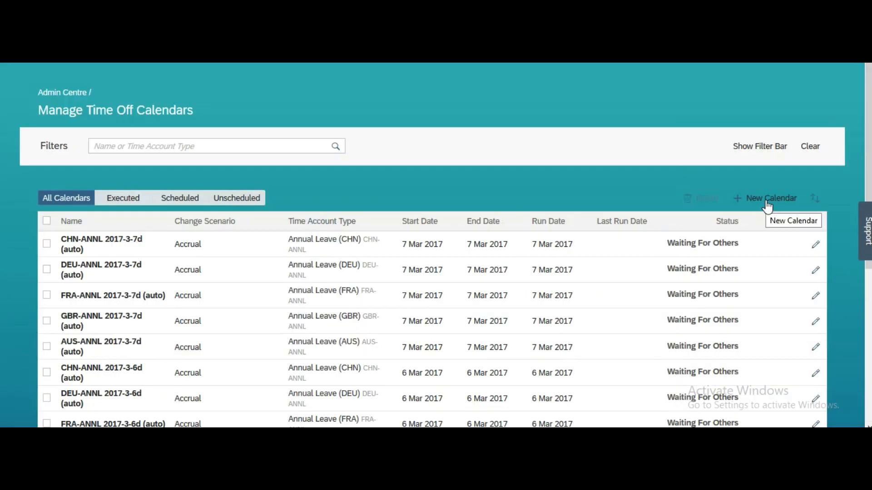
# - Create an Accrual time off calendar named CompOff for the Comp off (Comp_Off) time account type and run it
pyautogui.click(767, 203)
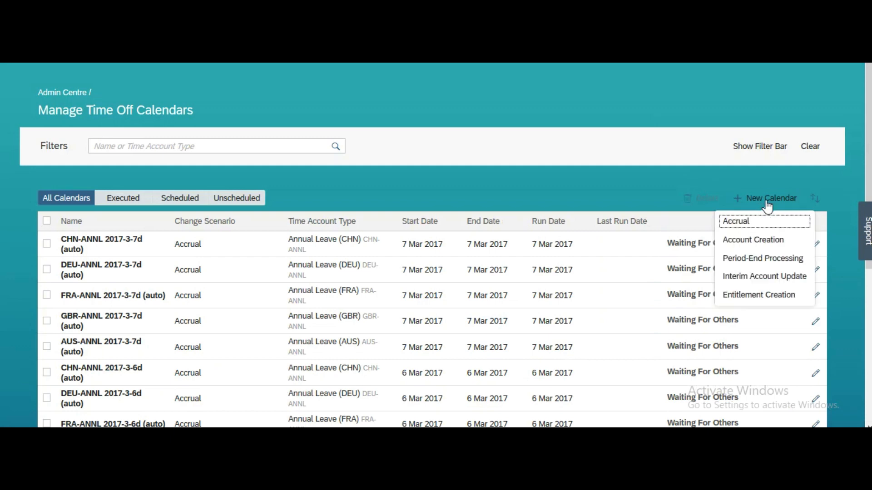
pyautogui.click(752, 221)
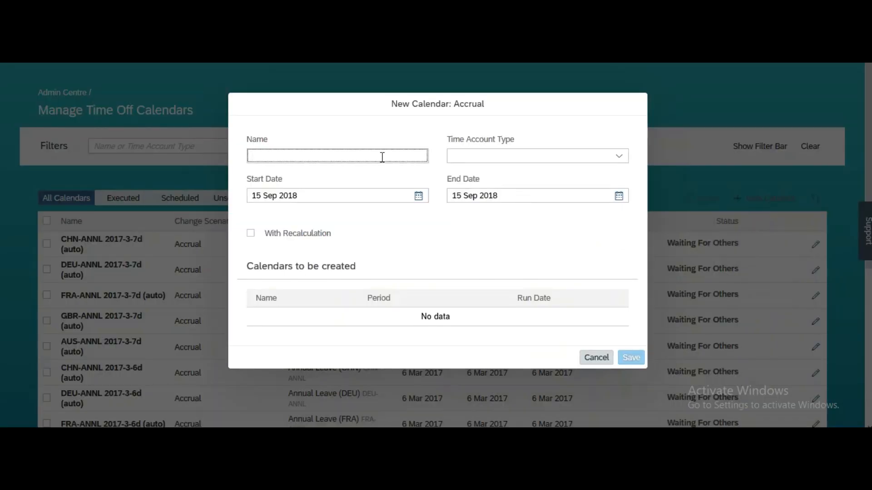
pyautogui.write('CompOff')
pyautogui.click(465, 157)
pyautogui.write('Co')
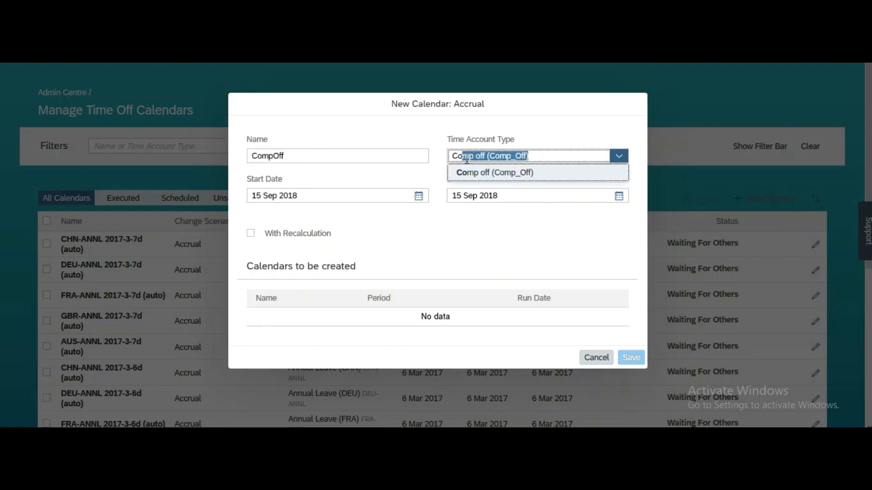
pyautogui.click(467, 172)
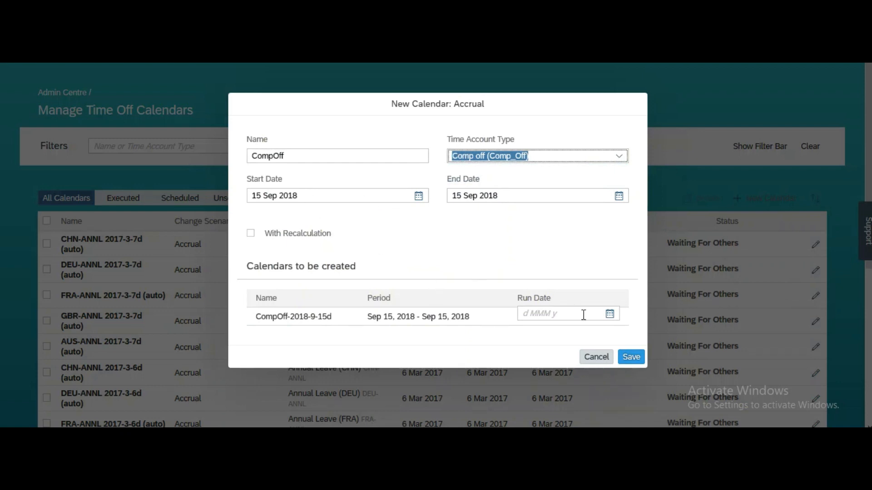
pyautogui.click(631, 358)
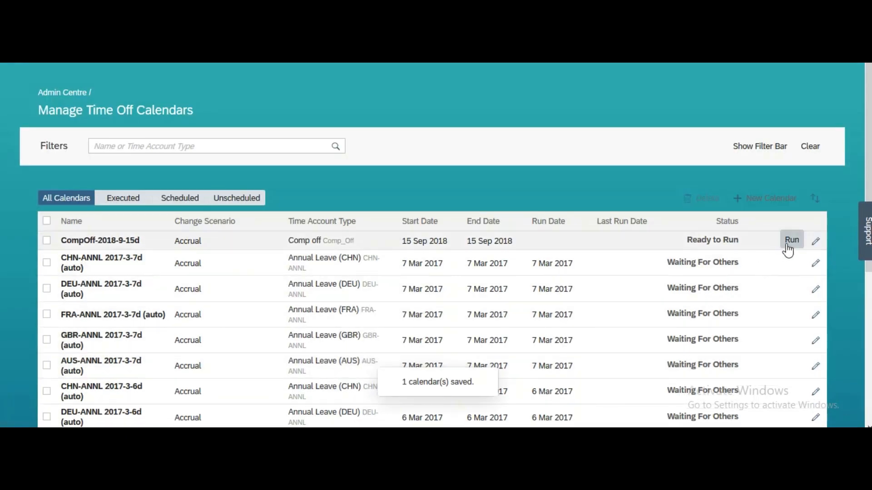
pyautogui.click(791, 240)
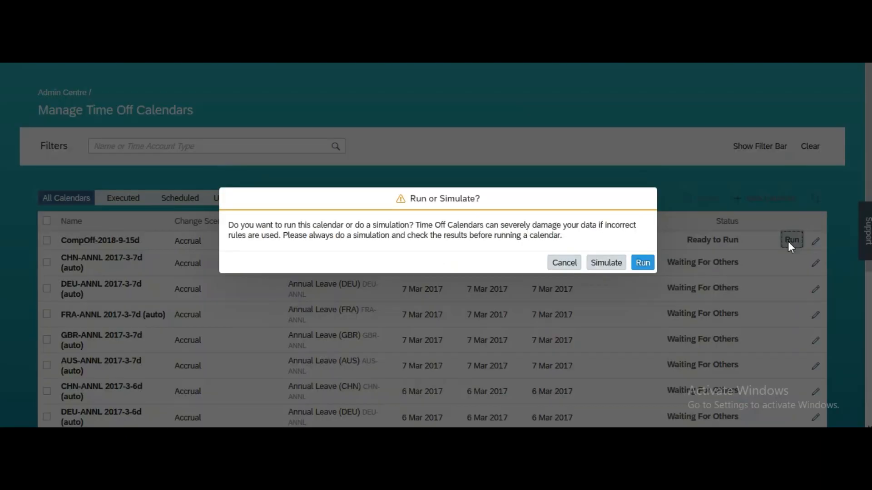
pyautogui.click(642, 263)
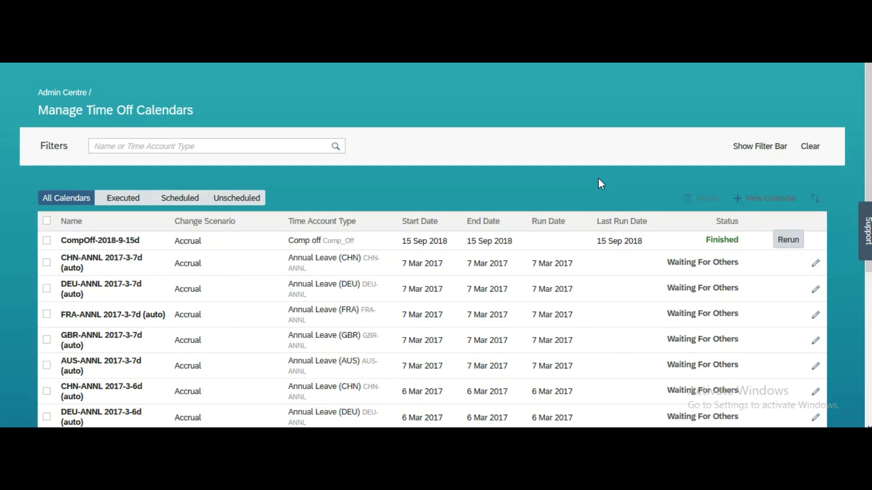
pyautogui.click(648, 253)
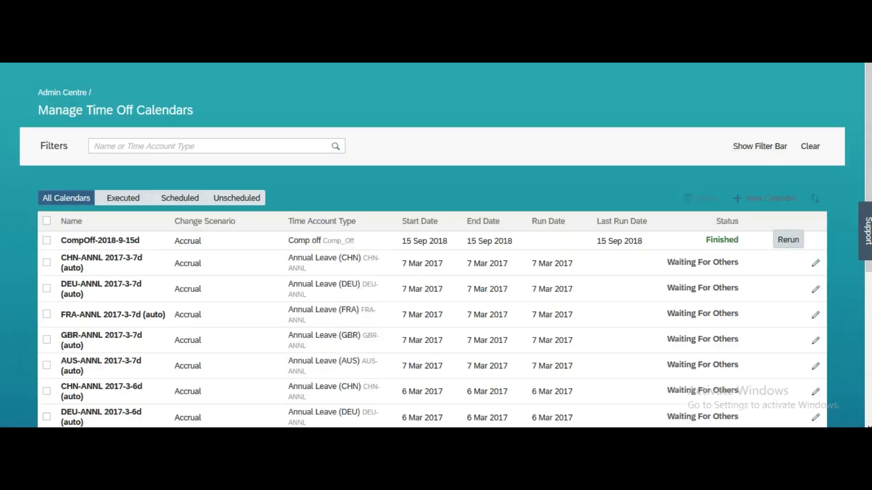
pyautogui.click(101, 241)
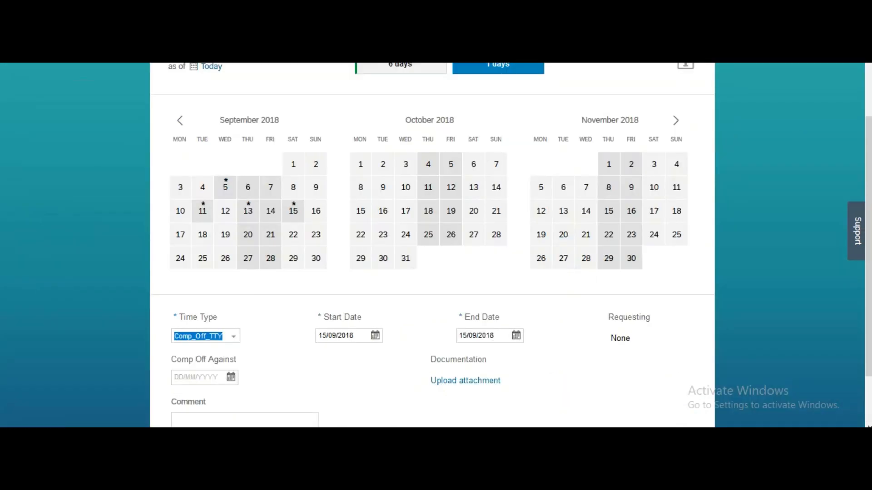
# - Set the start date of the Comp_Off_TTY time off request to 21/09/2018
pyautogui.scroll(3, 431, 246)
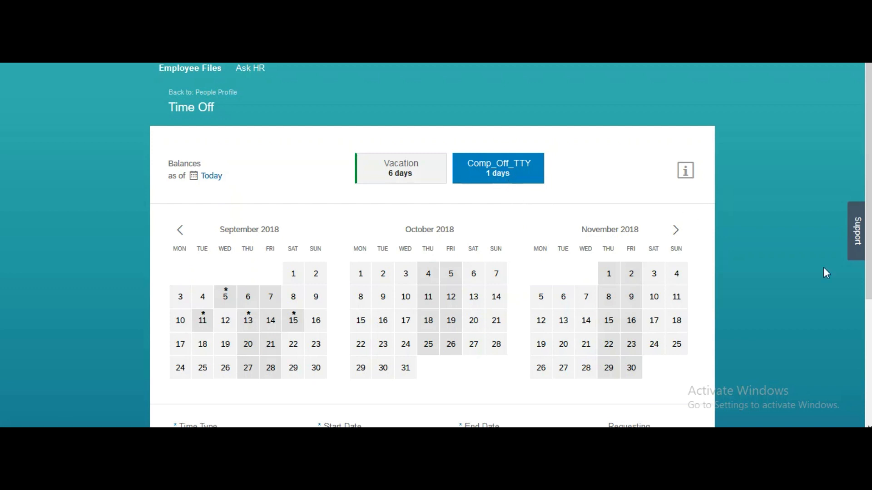
pyautogui.scroll(-4, 668, 280)
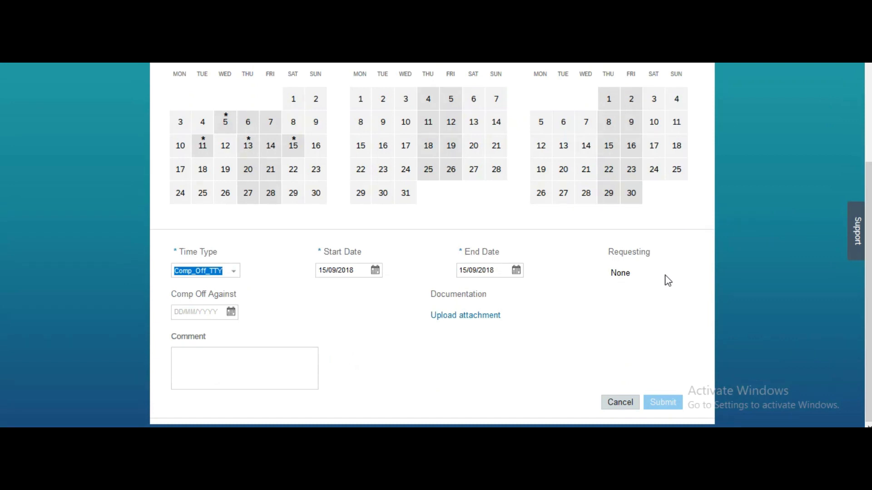
pyautogui.scroll(1, 432, 246)
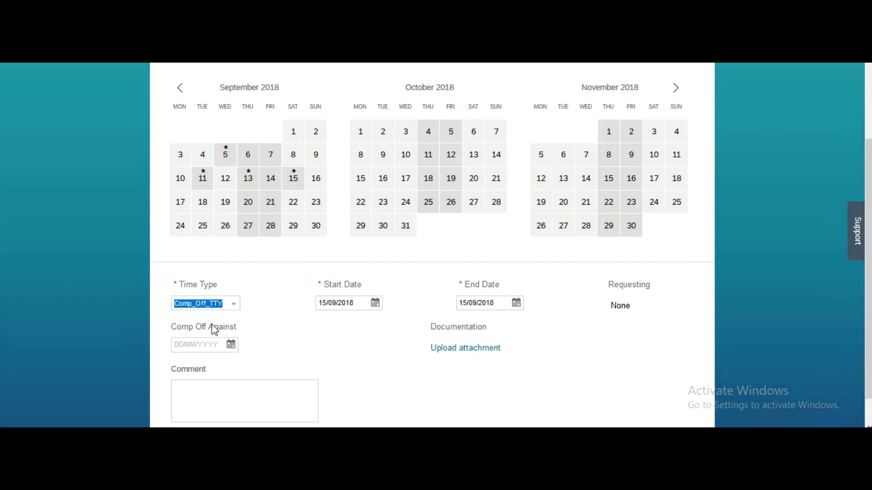
pyautogui.scroll(-1, 404, 287)
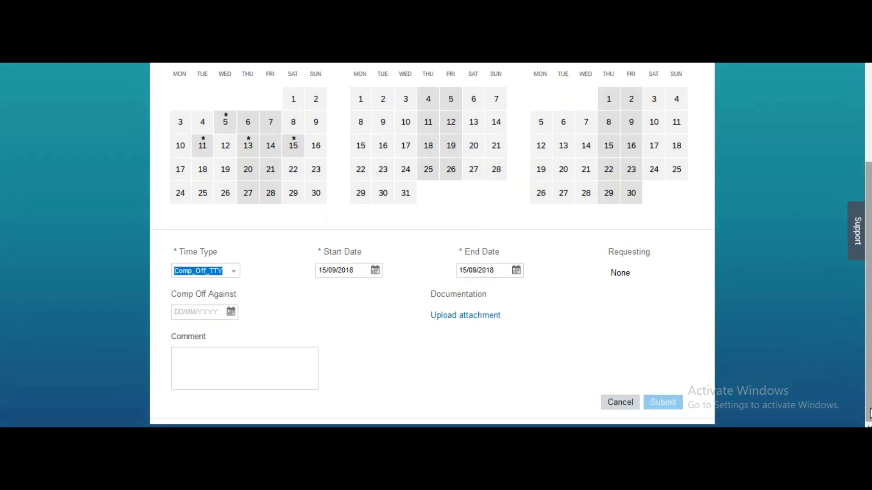
pyautogui.click(375, 270)
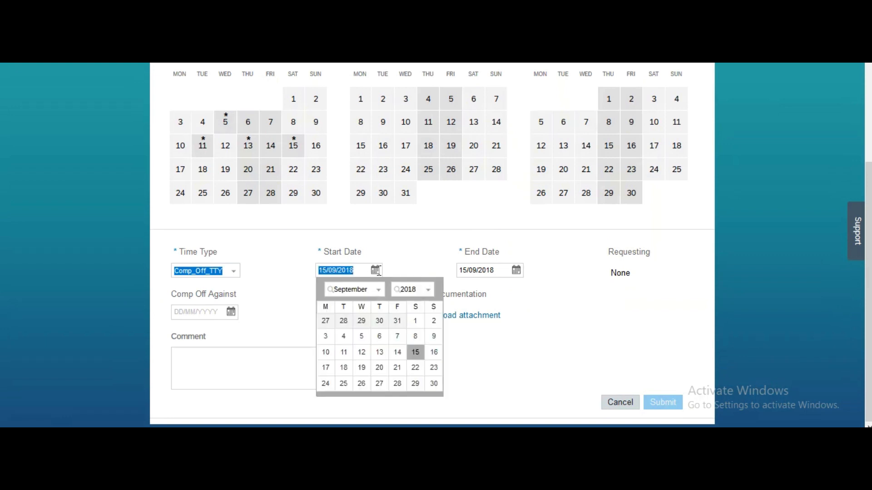
pyautogui.click(397, 368)
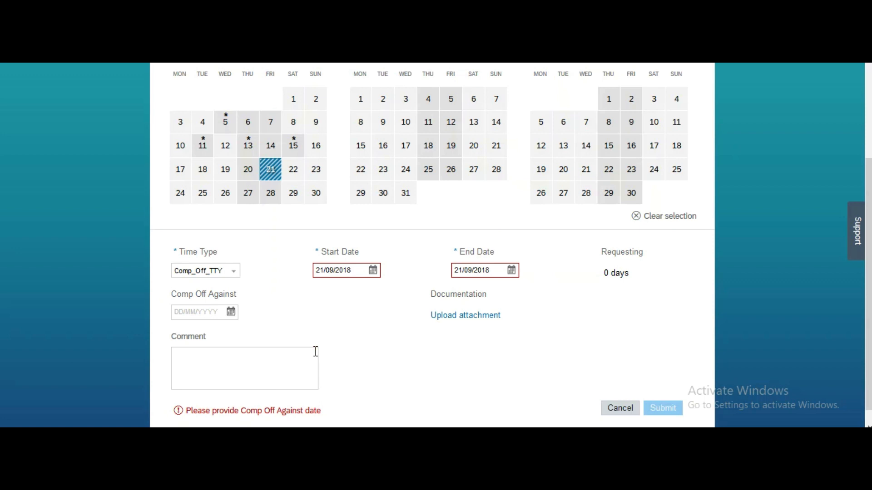
# - Set the time off request's start date to 20/09/2018 and its Comp Off Against date to 15/09/2018
pyautogui.click(233, 313)
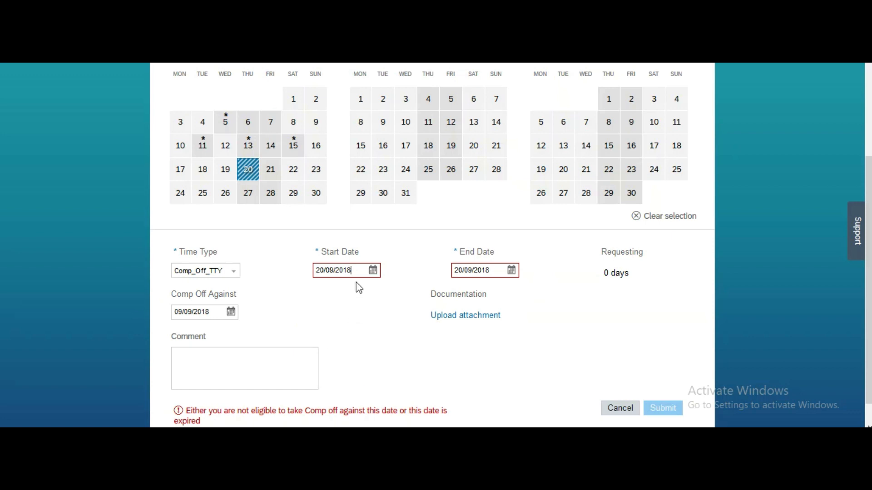
pyautogui.click(378, 367)
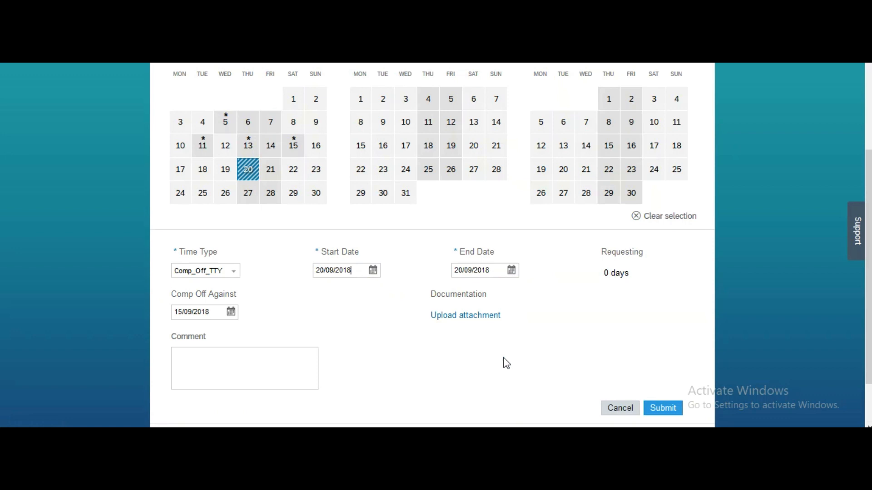